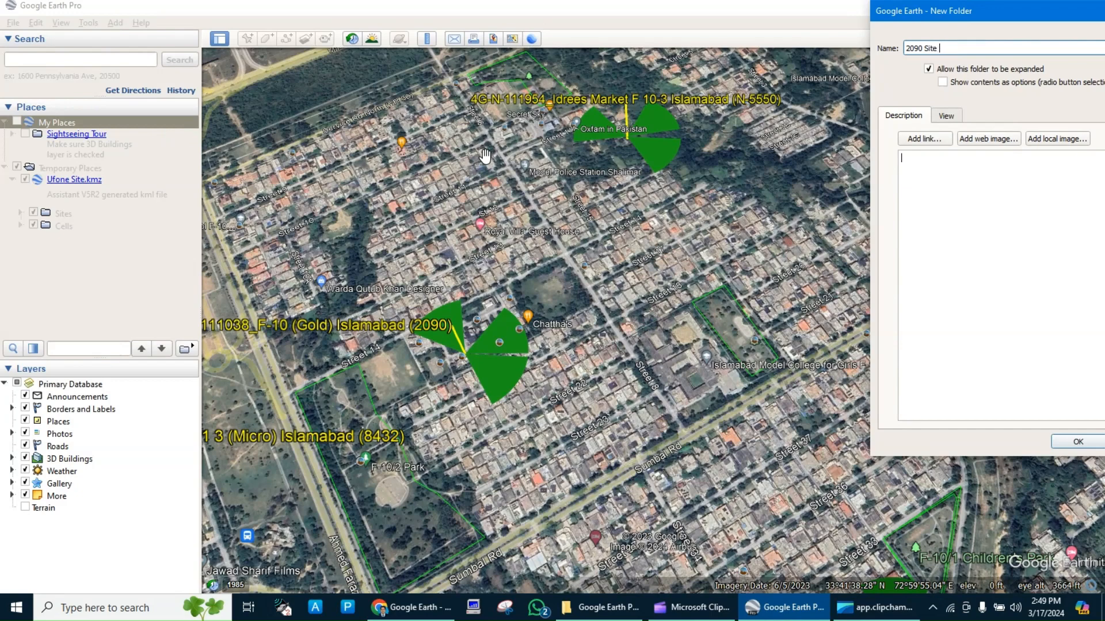
# Create the folder 2090 Site Routes and start a new path in it named Sec 1 Route.
pyautogui.write('es')
pyautogui.press('Return')
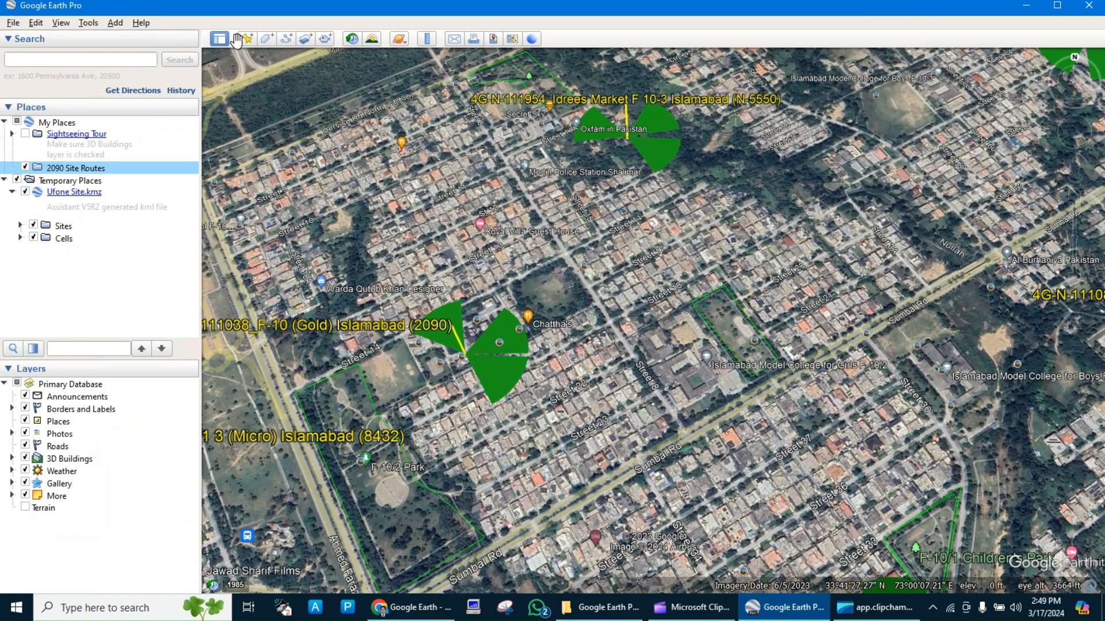
pyautogui.click(287, 40)
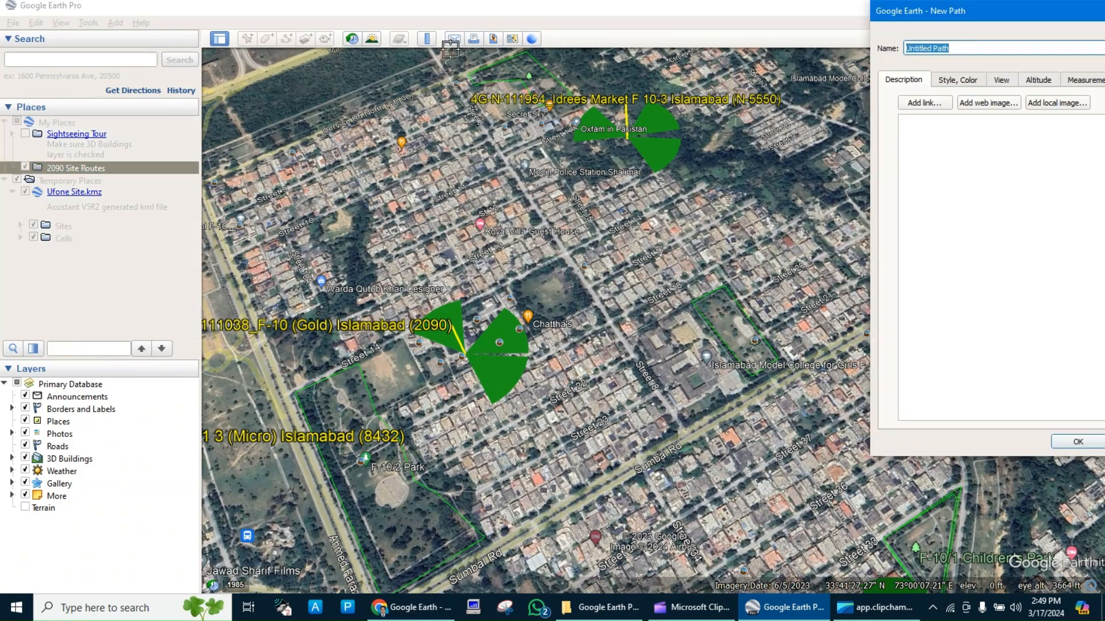
pyautogui.write('Sec 1 Route')
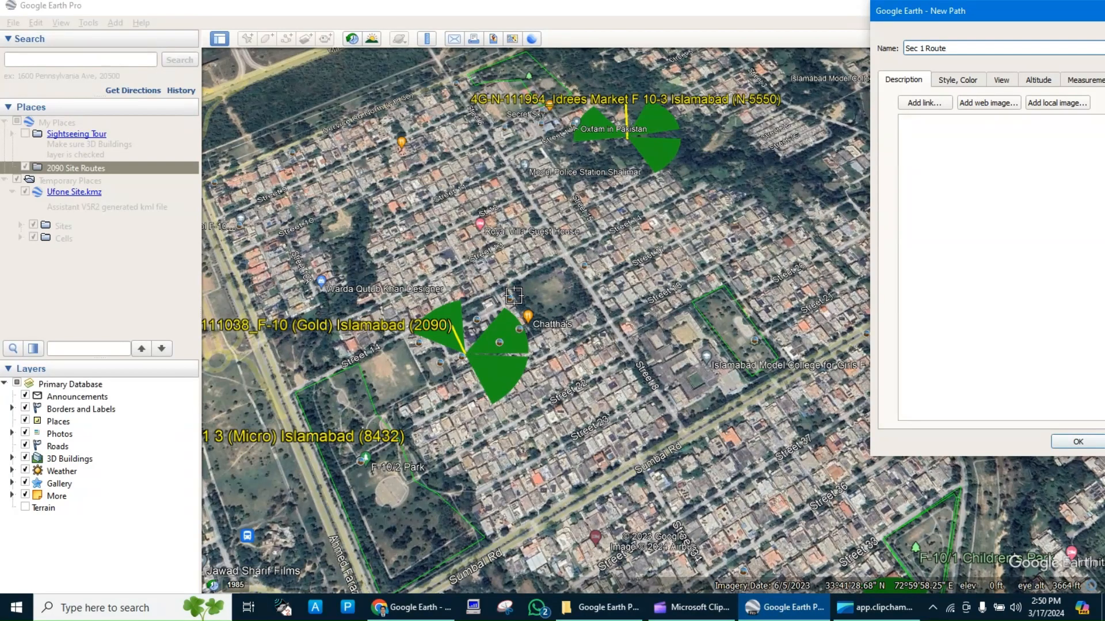
# Trace the path from the junction beside the park north of site 2090, northwest, southwest along Street 10, and around three sides of the end block.
pyautogui.scroll(3, 422, 300)
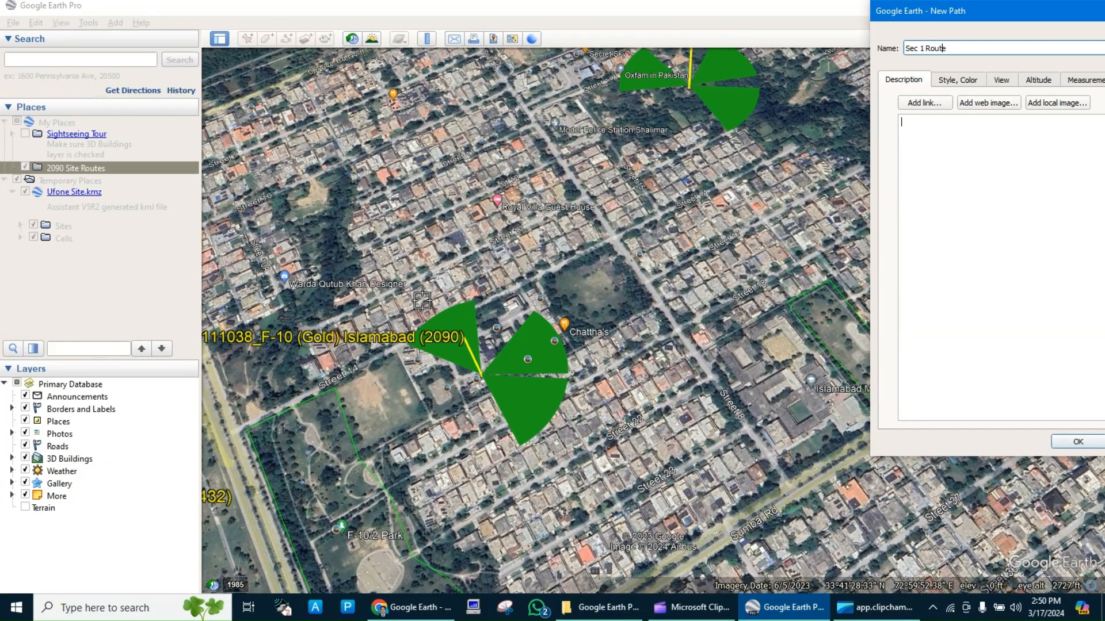
pyautogui.click(611, 239)
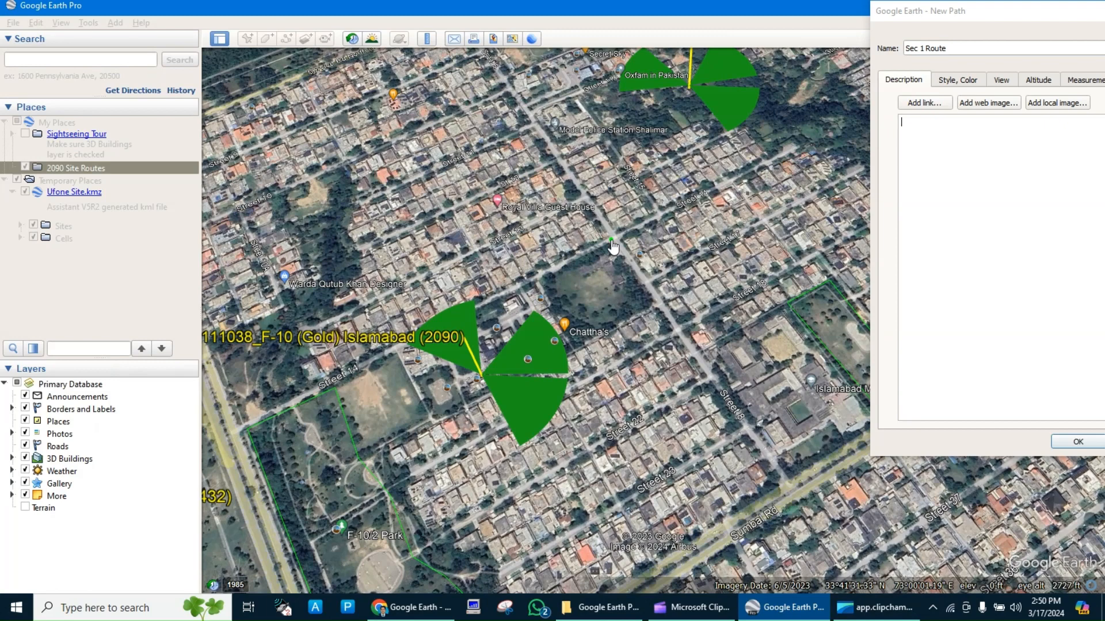
pyautogui.click(511, 88)
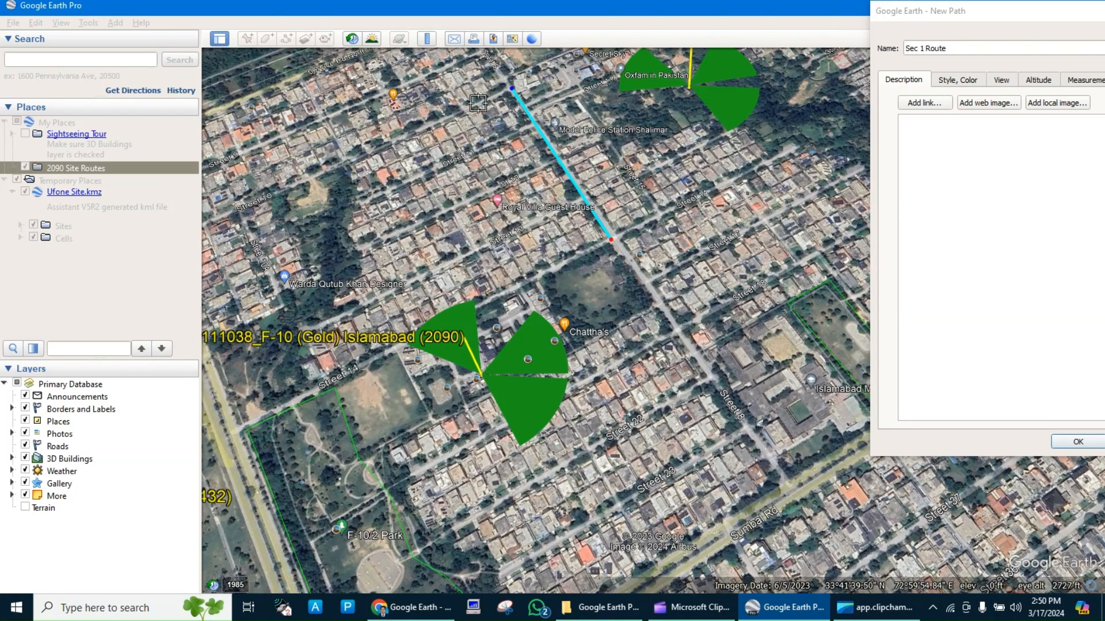
pyautogui.click(239, 207)
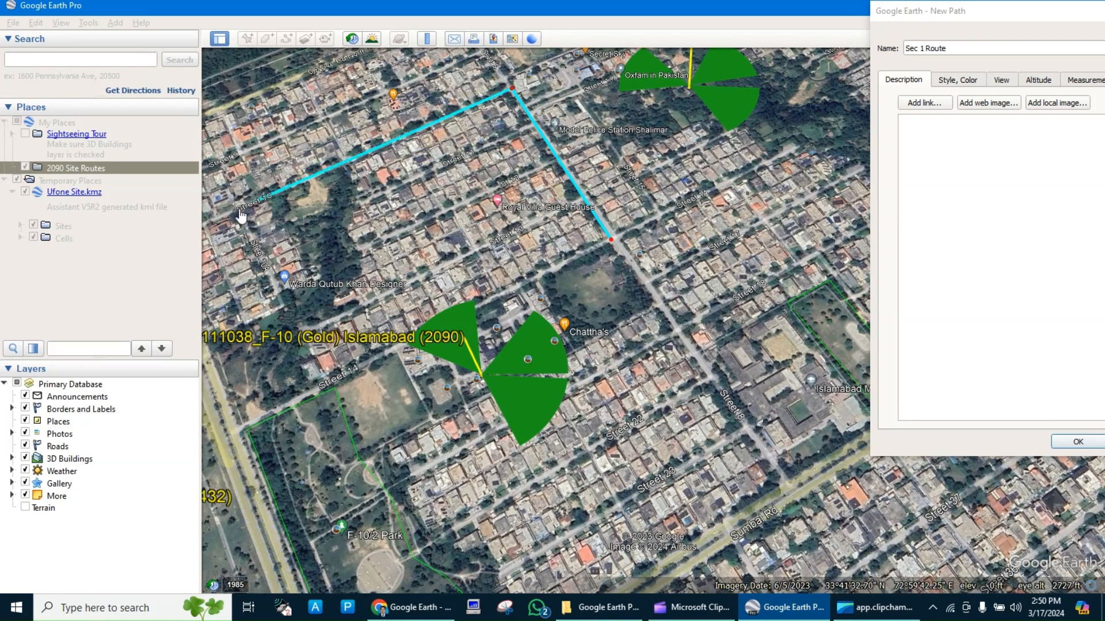
pyautogui.click(279, 304)
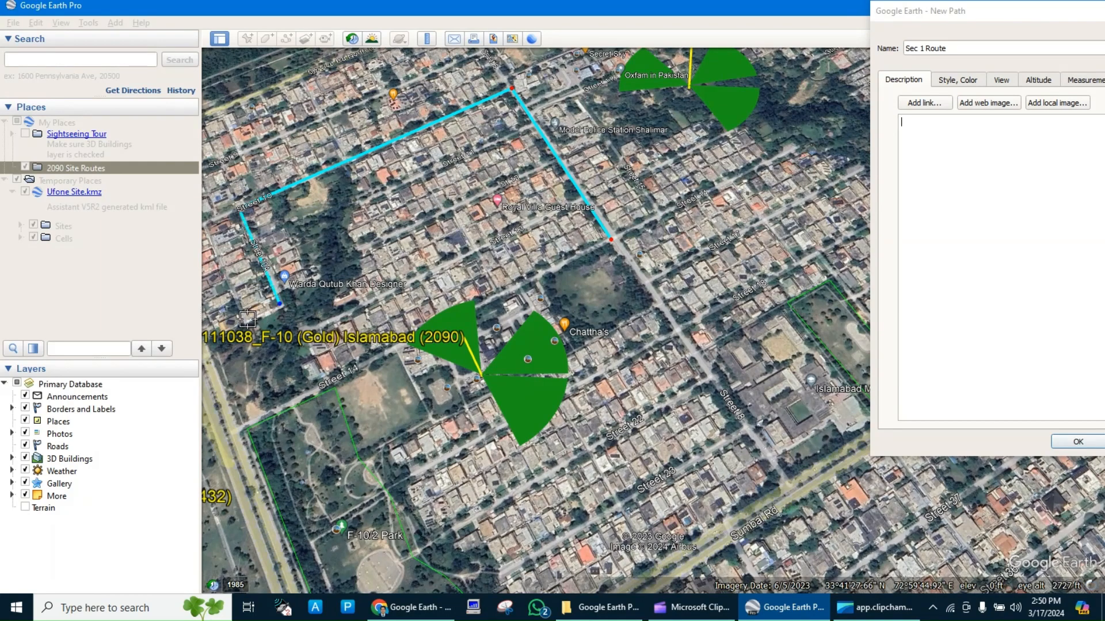
pyautogui.click(248, 320)
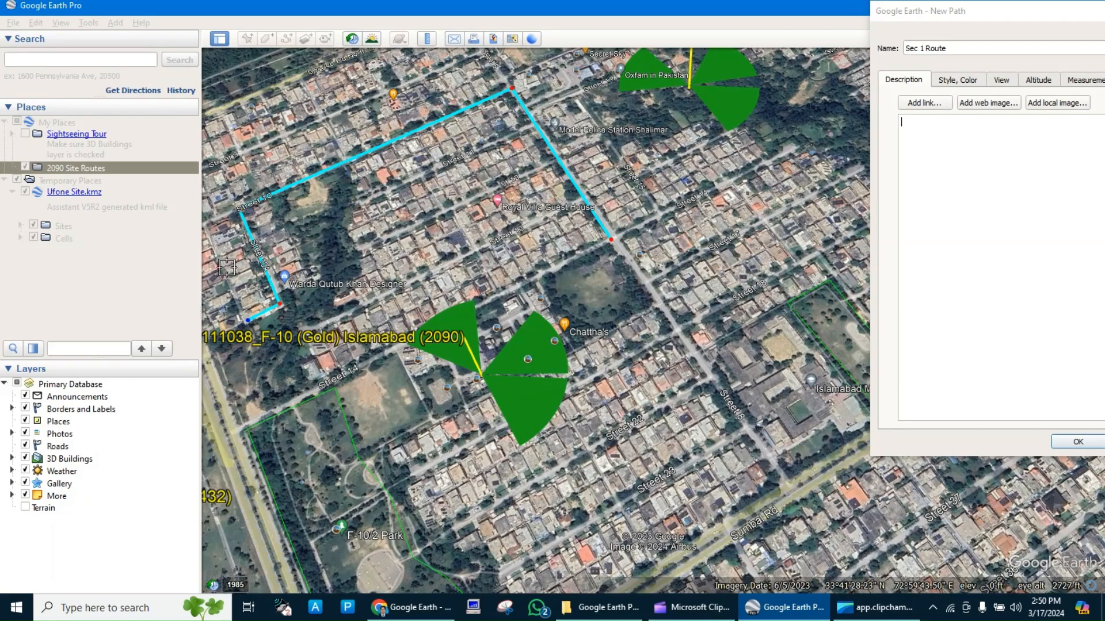
pyautogui.click(205, 226)
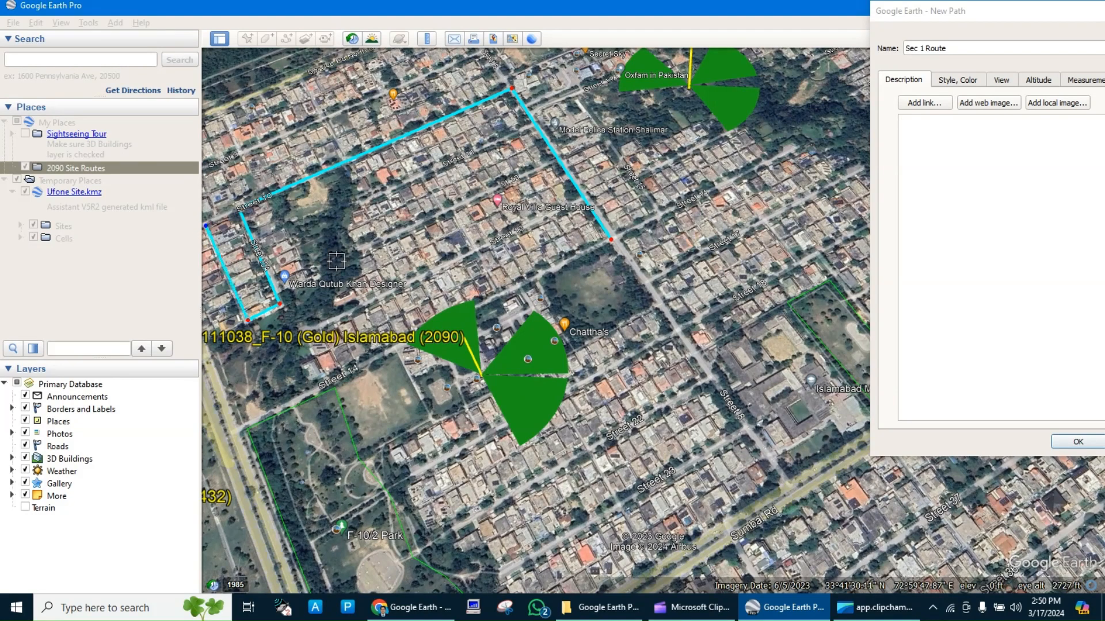
# Close the loop around the end block at Street 10, and extend the path to the main road and northwest to the service road corner.
pyautogui.press('Left')
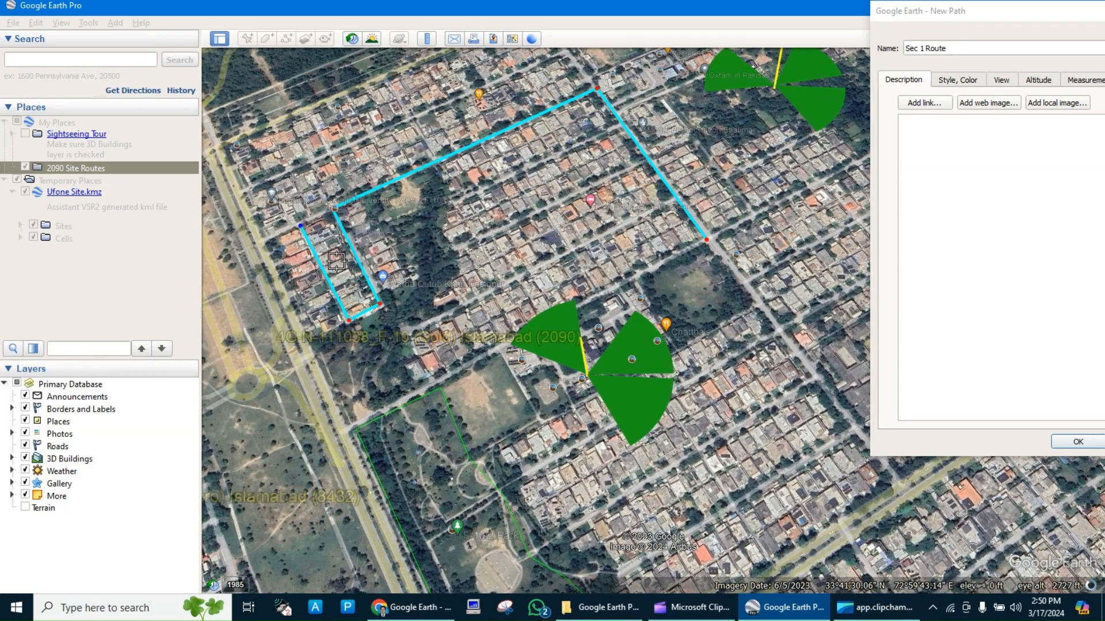
pyautogui.press('Left')
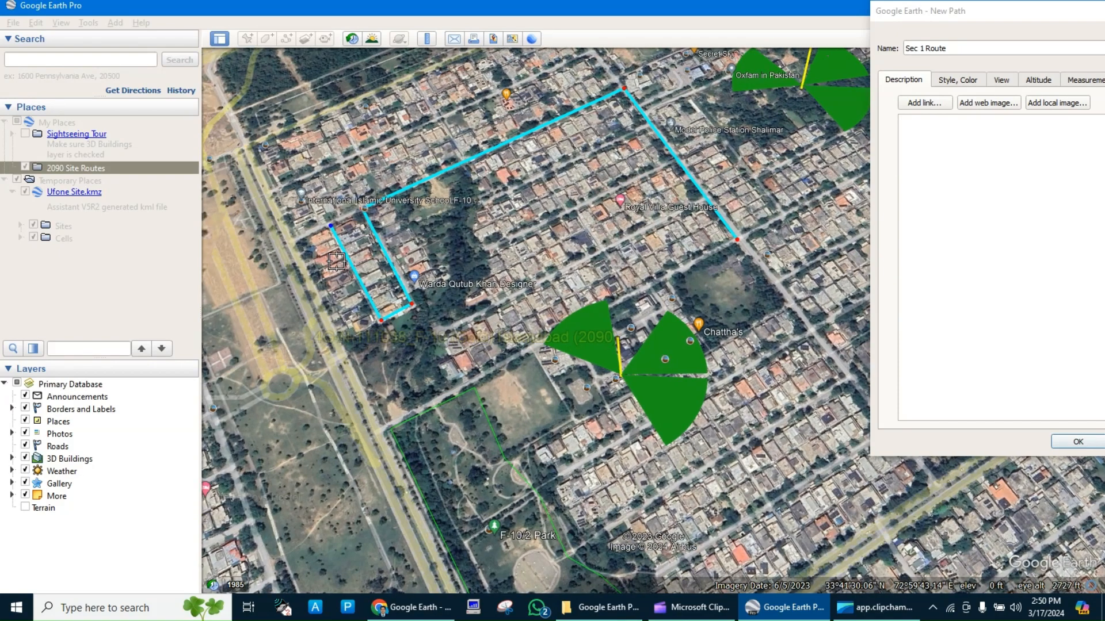
pyautogui.press('Up')
pyautogui.press('Up')
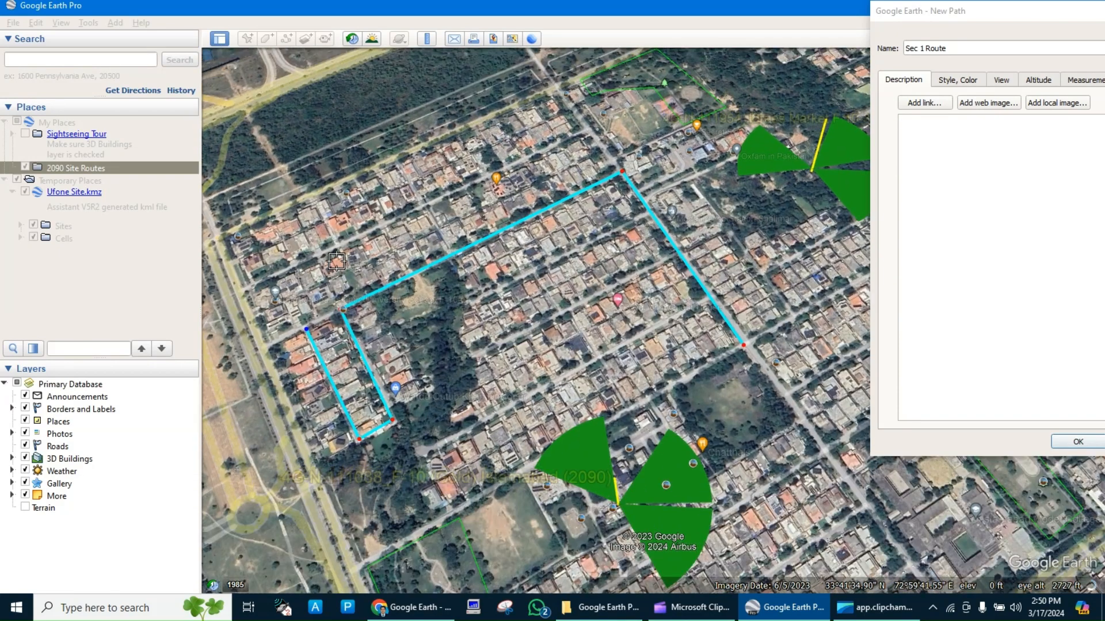
pyautogui.press('Up')
pyautogui.press('Left')
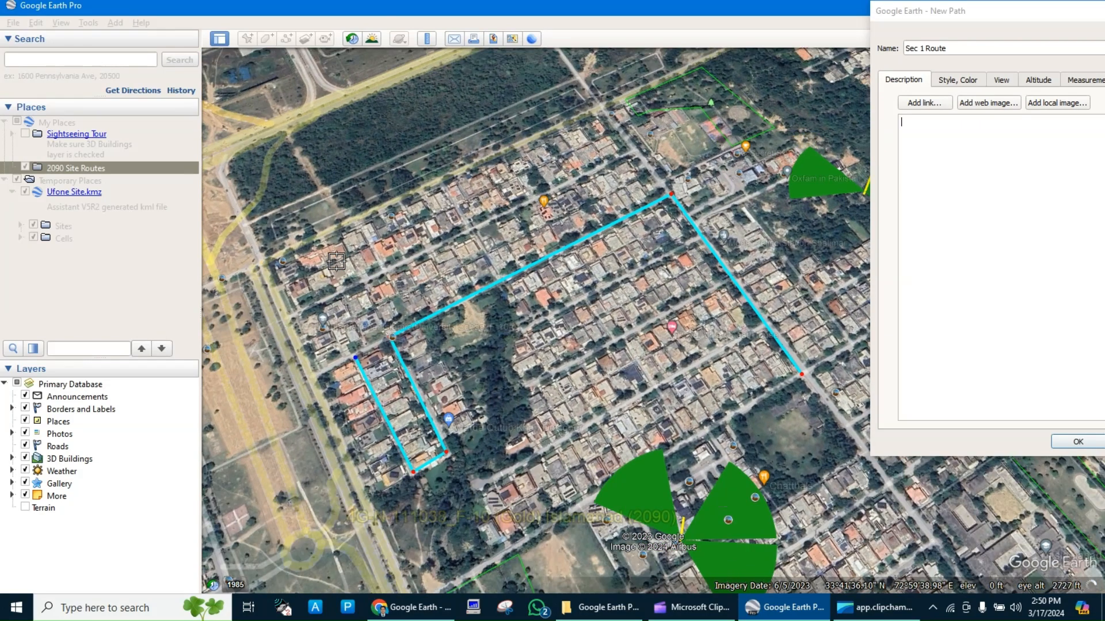
pyautogui.click(380, 340)
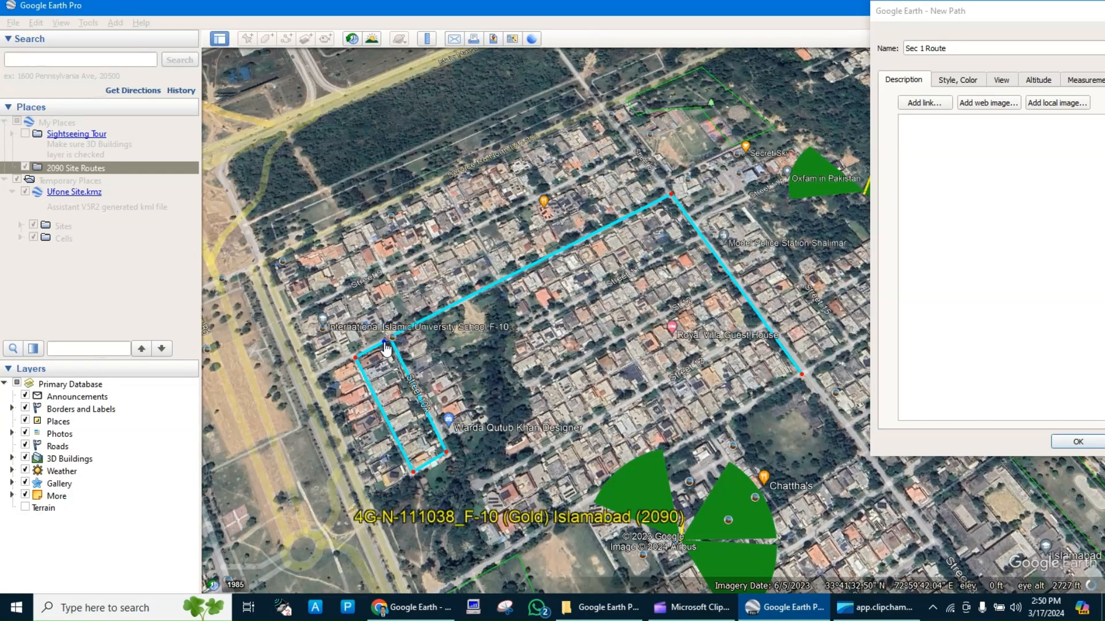
pyautogui.moveTo(384, 345)
pyautogui.mouseDown()
pyautogui.moveTo(396, 327)
pyautogui.moveTo(388, 287)
pyautogui.moveTo(391, 340)
pyautogui.mouseUp()
pyautogui.click(315, 376)
pyautogui.click(265, 263)
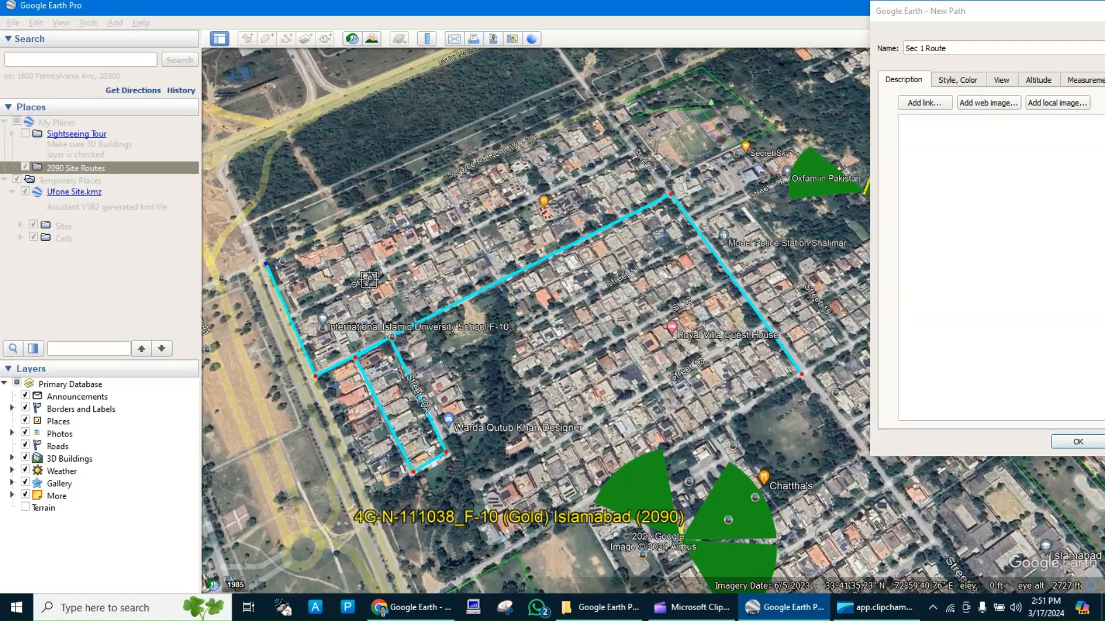
# Extend the path northeast along Service Road North to its far junction, and back southeast to the Street 10 junction.
pyautogui.scroll(-3, 368, 280)
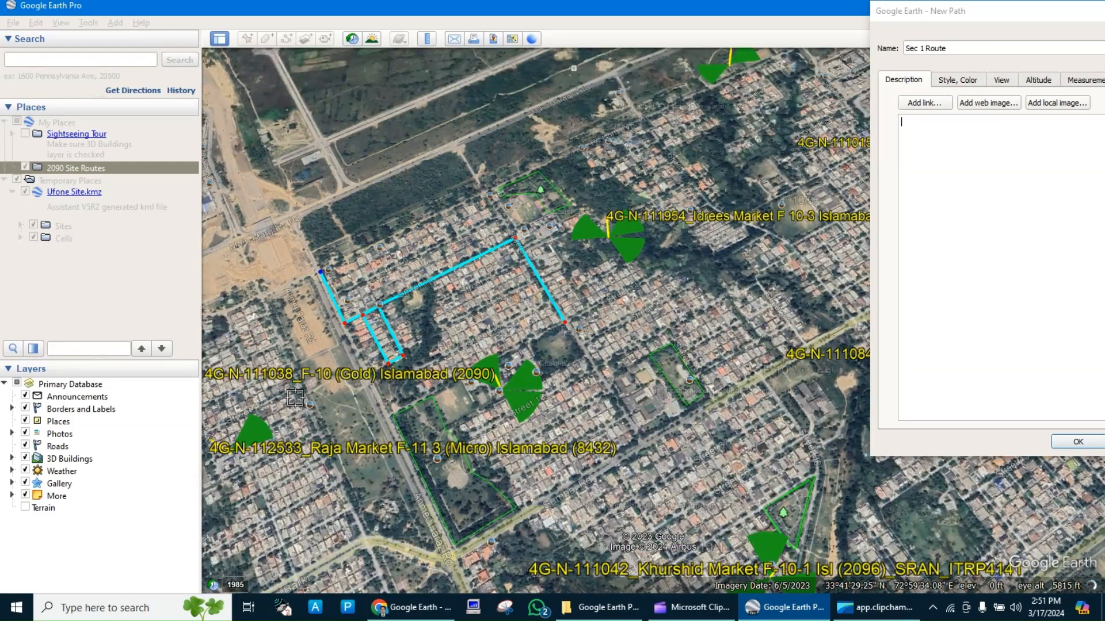
pyautogui.scroll(-2, 284, 378)
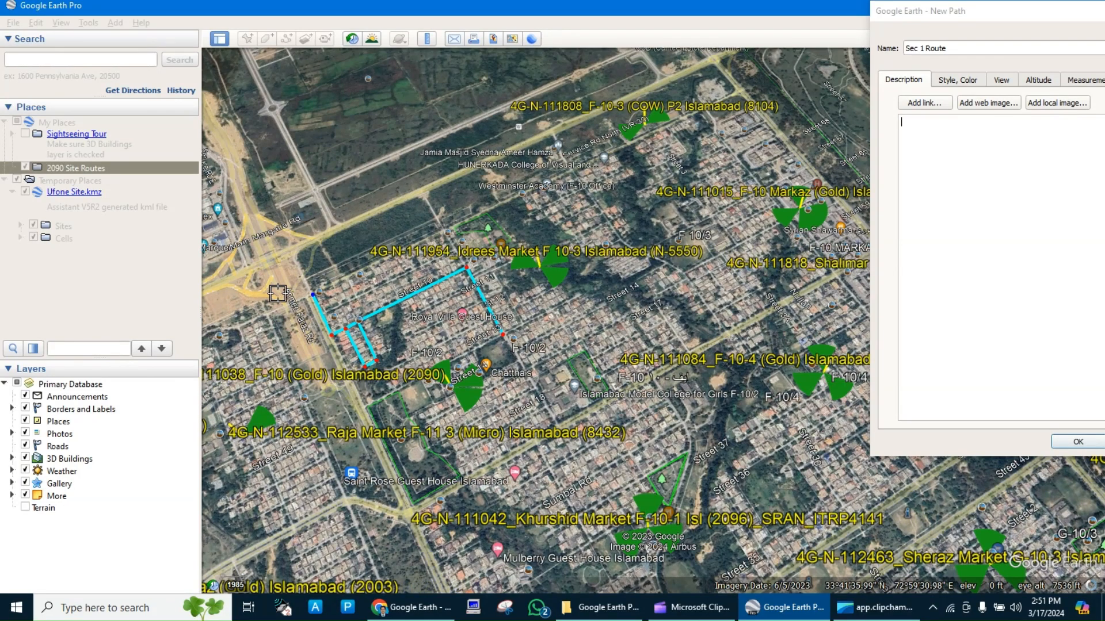
pyautogui.press('Left')
pyautogui.press('Left')
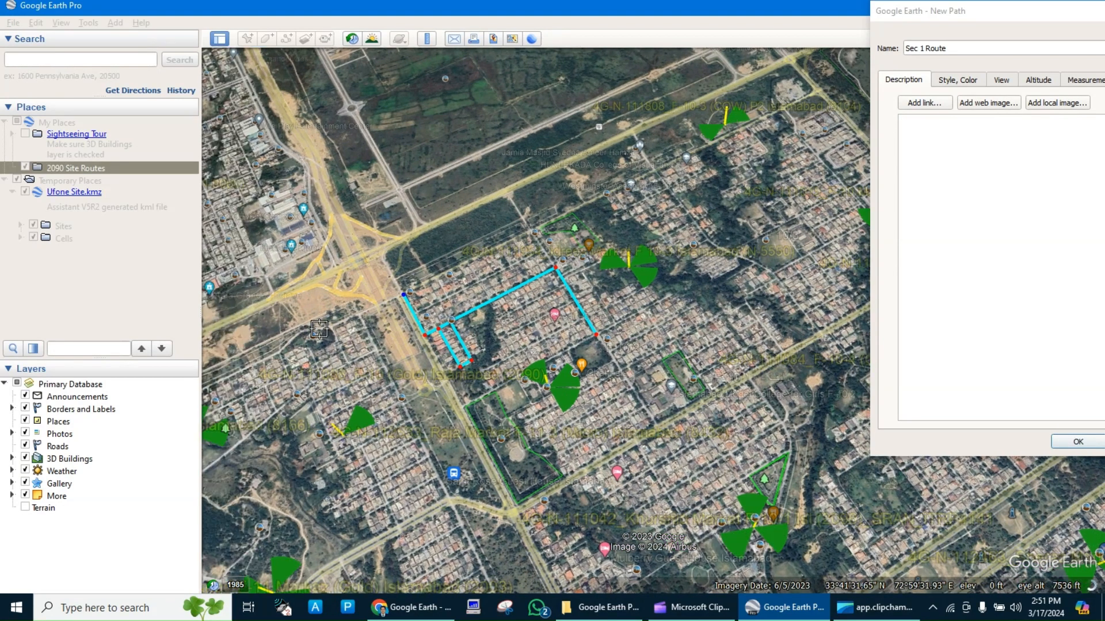
pyautogui.press('Left')
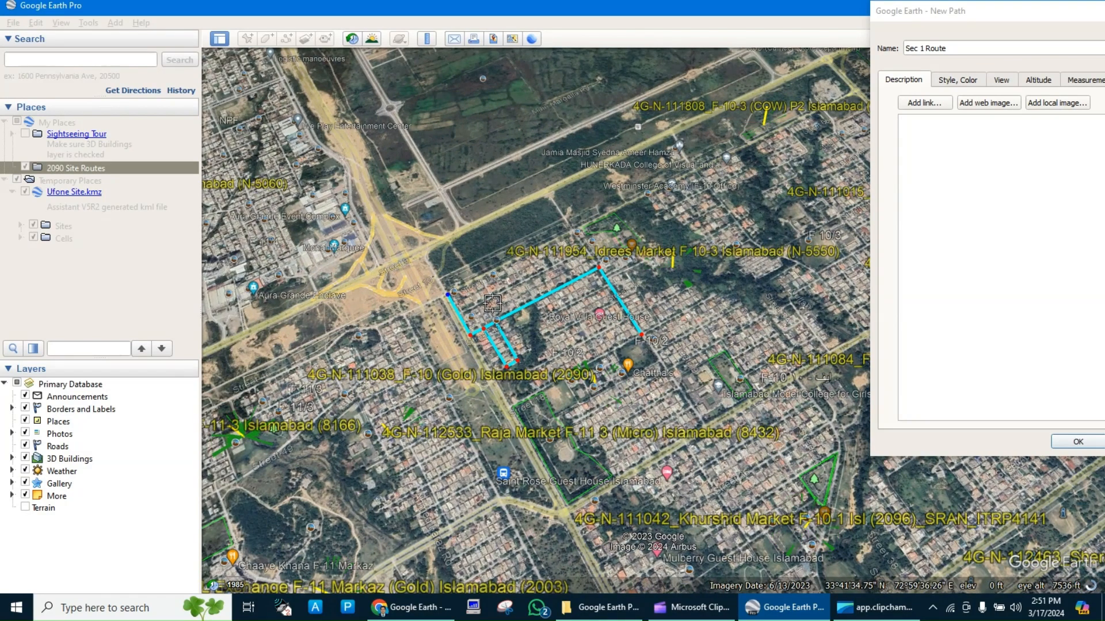
pyautogui.scroll(2, 493, 304)
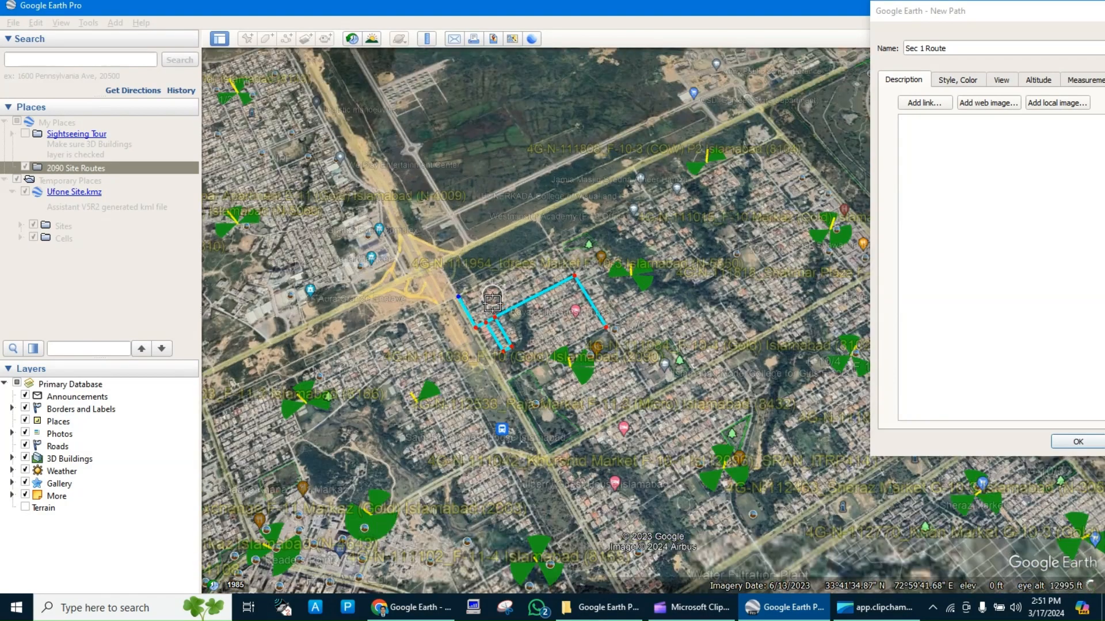
pyautogui.scroll(2, 492, 303)
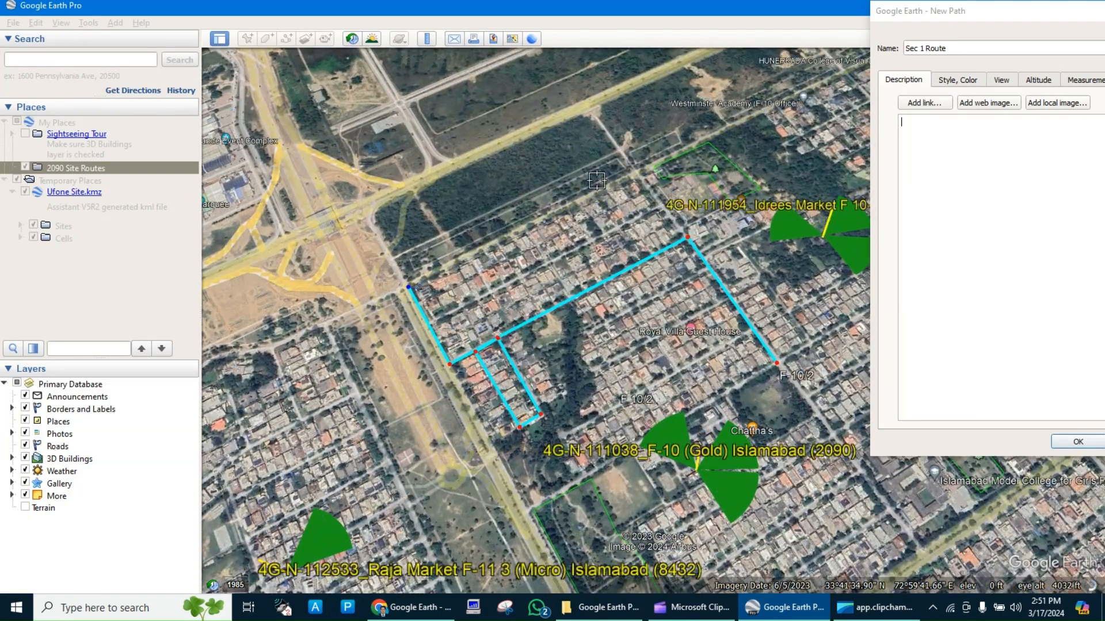
pyautogui.click(637, 172)
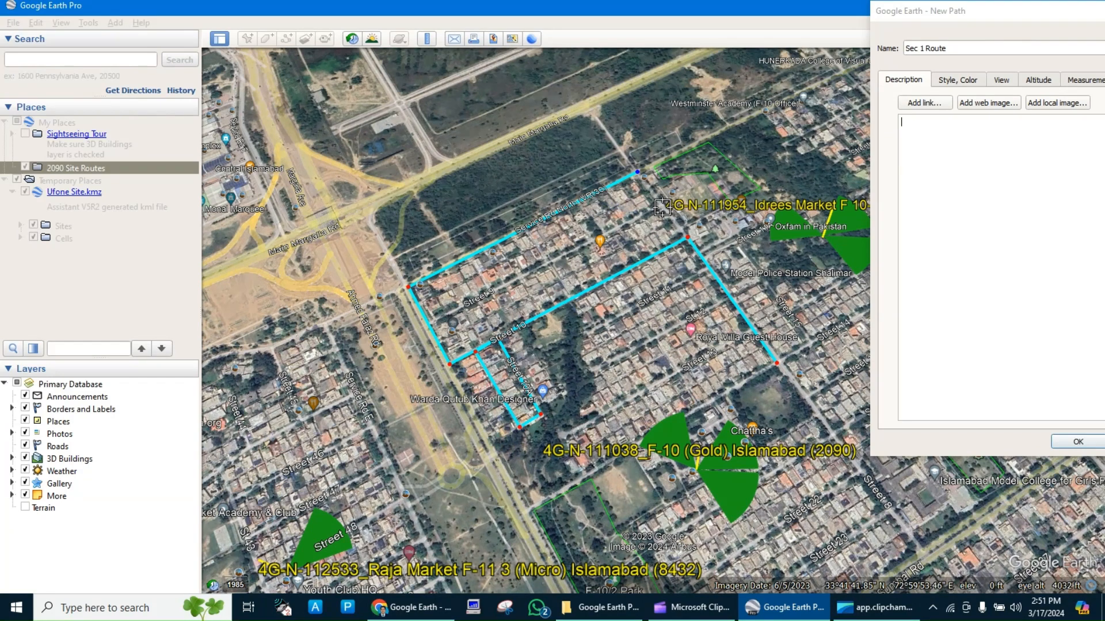
pyautogui.click(685, 237)
# Continue the path along the street between Service Road North and Street 10, from its northeast junction to the main road.
pyautogui.scroll(-3, 685, 237)
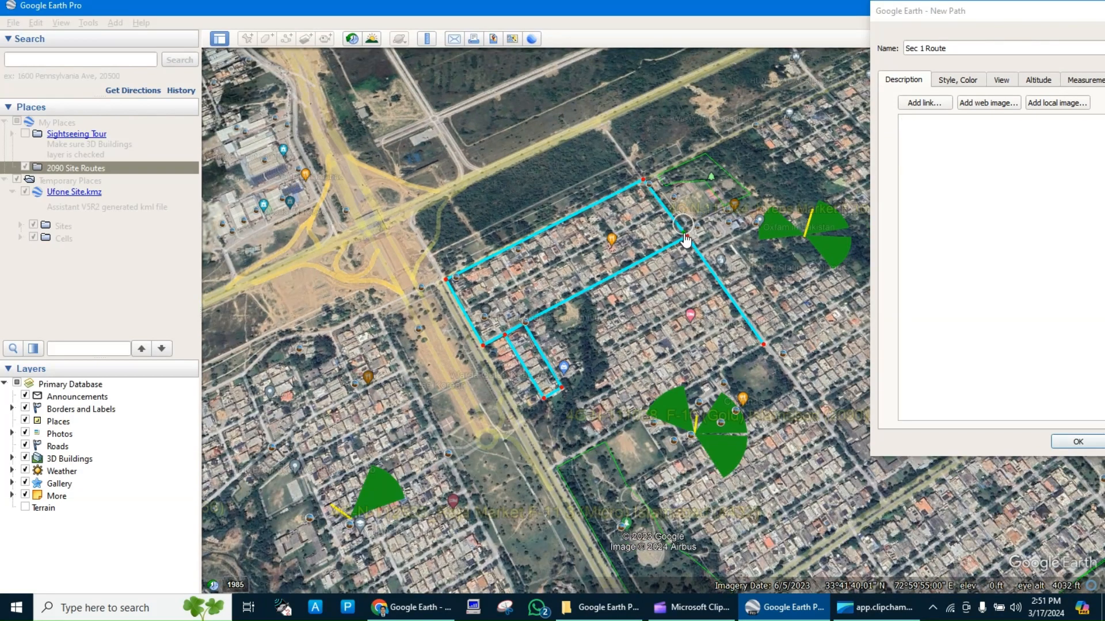
pyautogui.scroll(5, 685, 237)
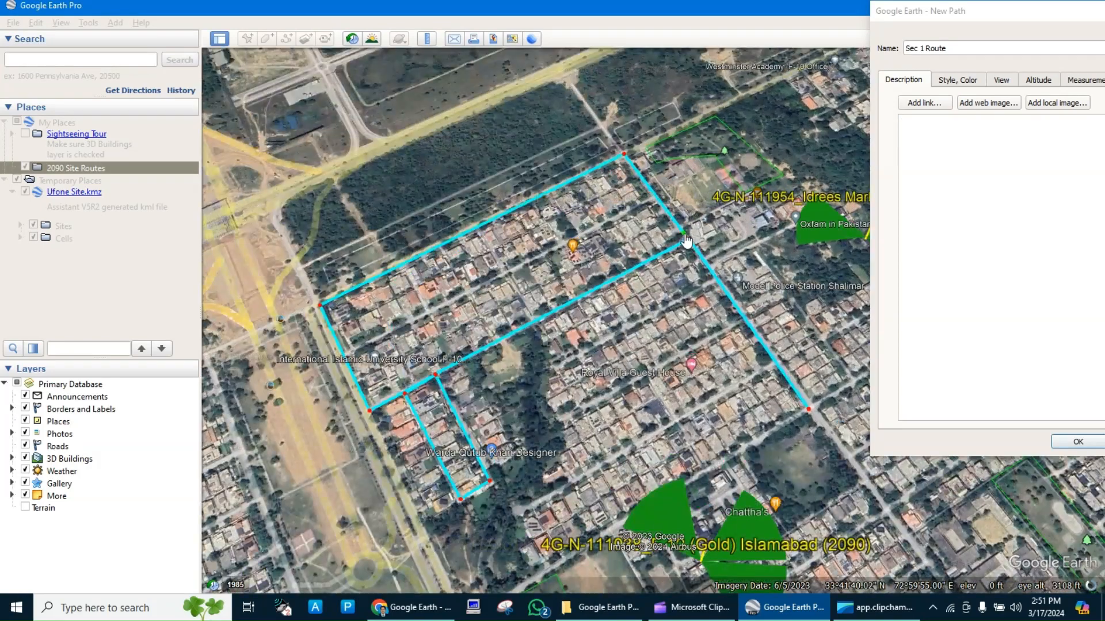
pyautogui.scroll(2, 684, 230)
pyautogui.scroll(2, 683, 225)
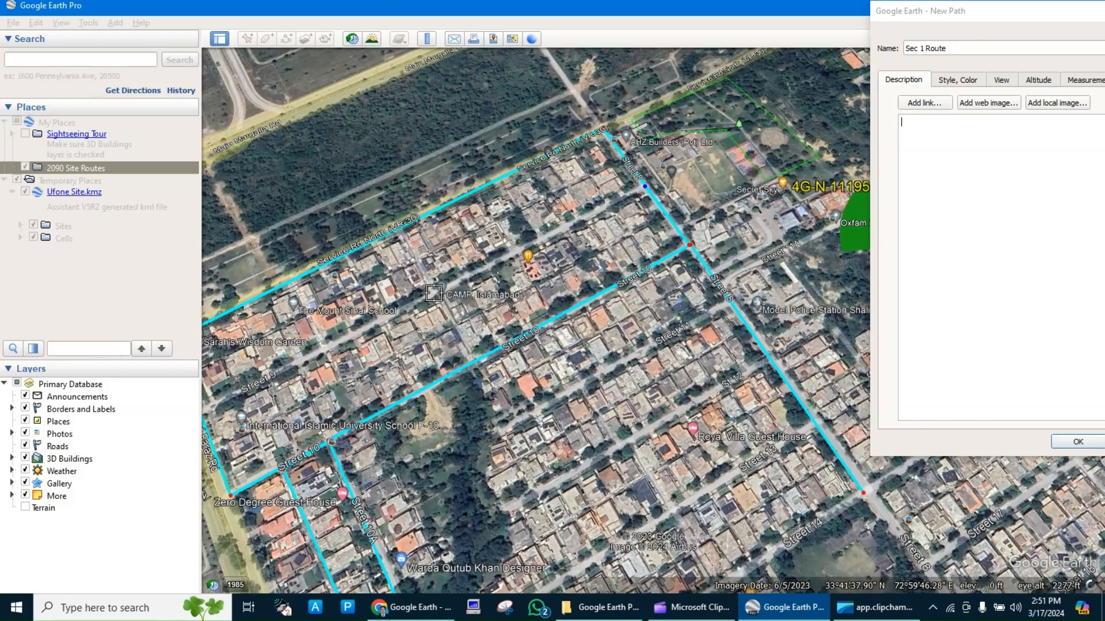
pyautogui.click(206, 407)
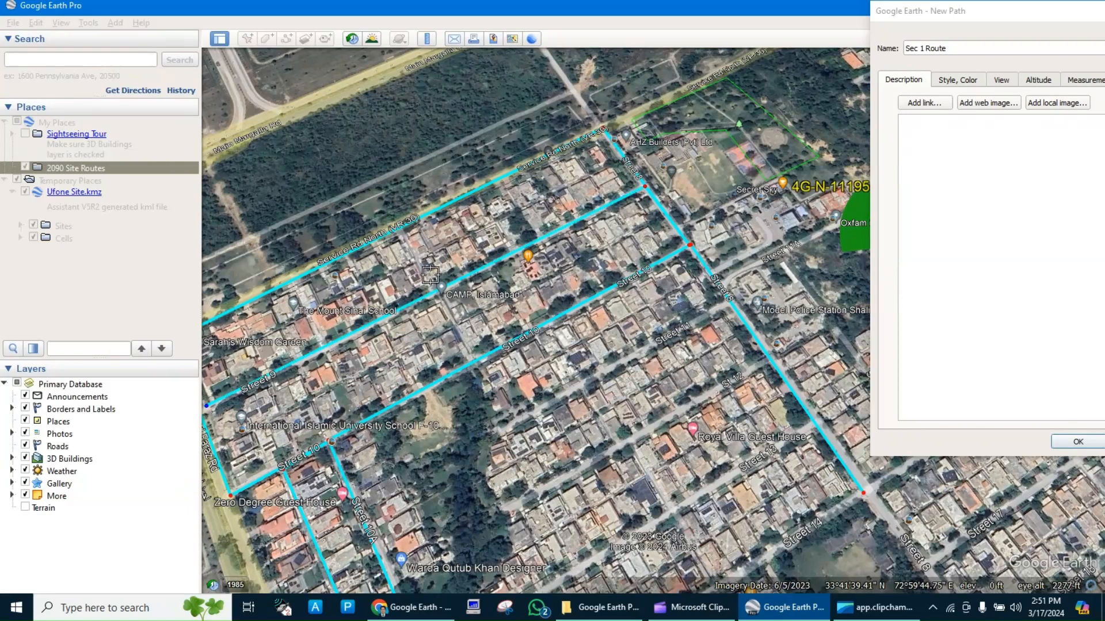
# Run the path back to the cross street near CAMP Islamabad, up to Service Road North, and down to Street 10.
pyautogui.scroll(-5, 434, 291)
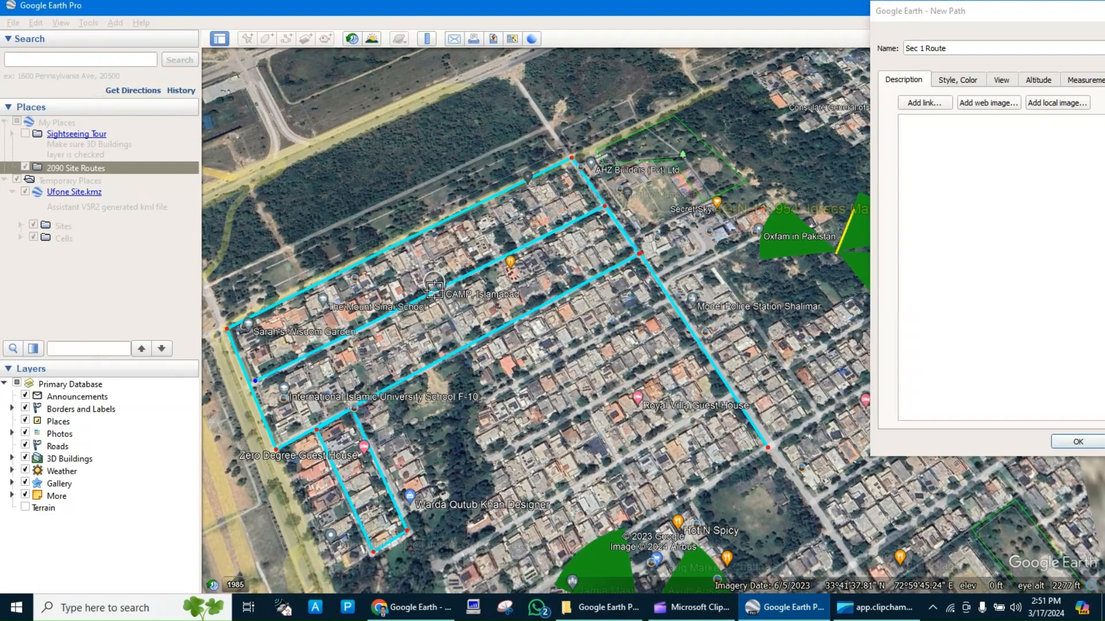
pyautogui.scroll(3, 434, 290)
pyautogui.scroll(2, 435, 291)
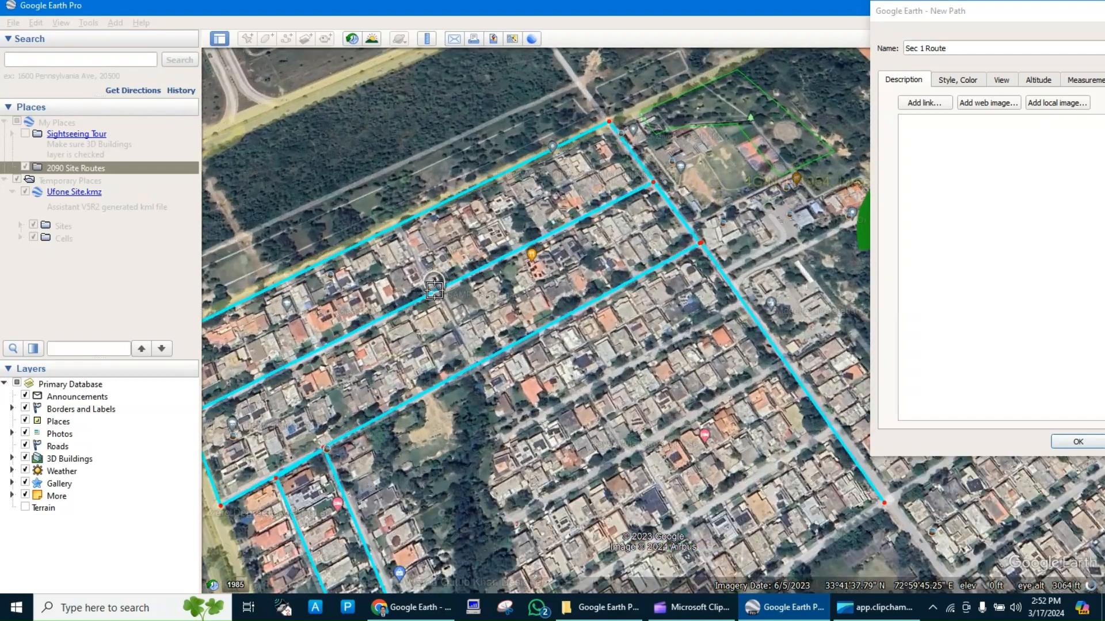
pyautogui.scroll(2, 434, 291)
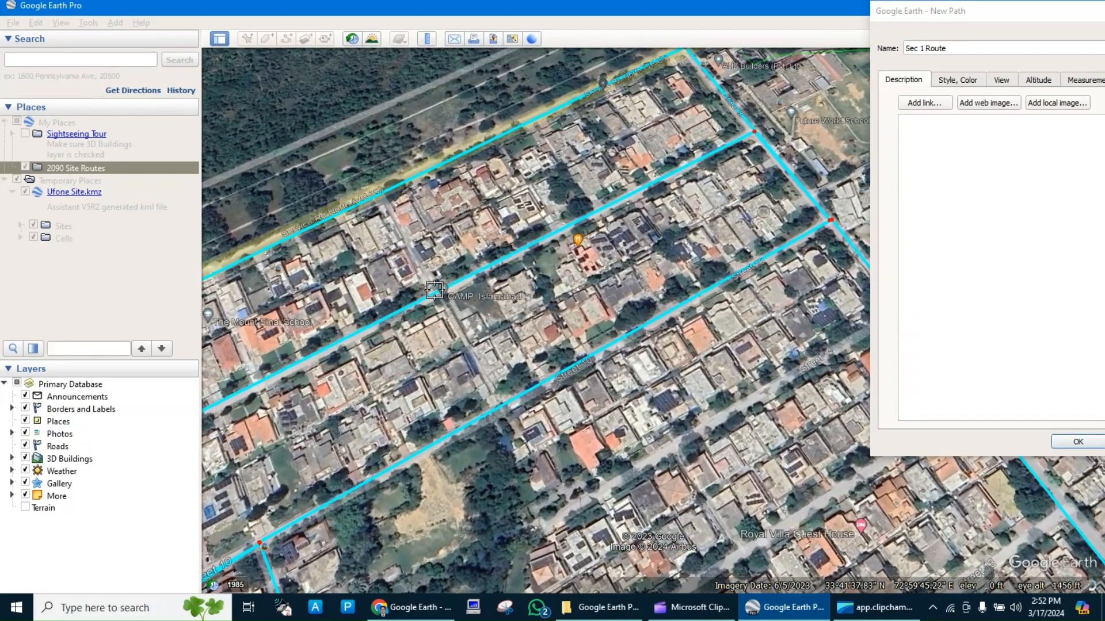
pyautogui.click(380, 198)
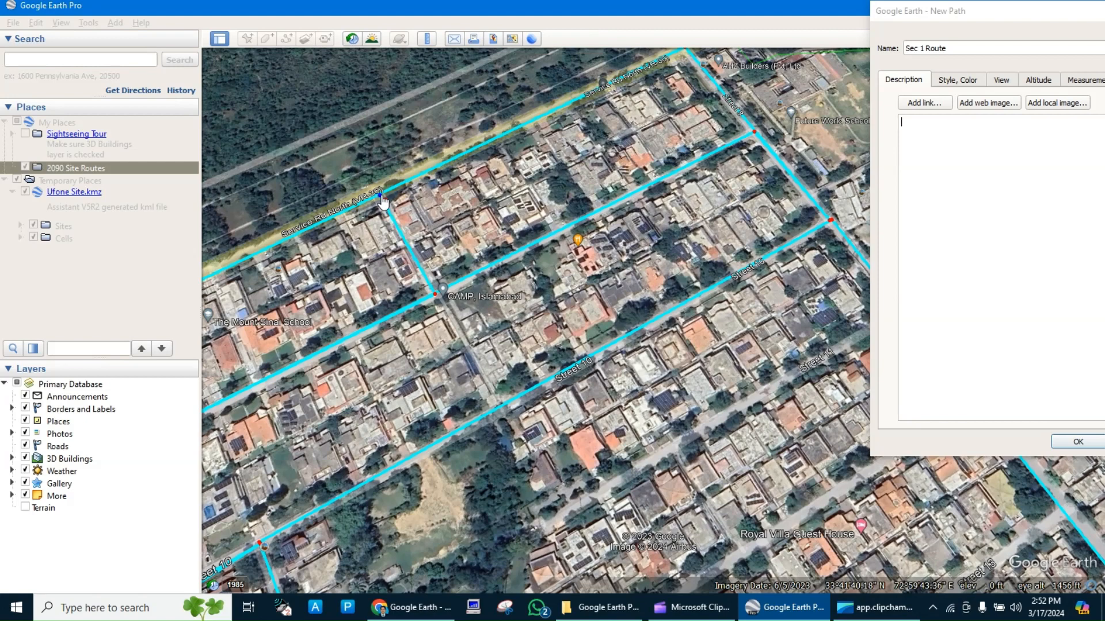
pyautogui.click(496, 408)
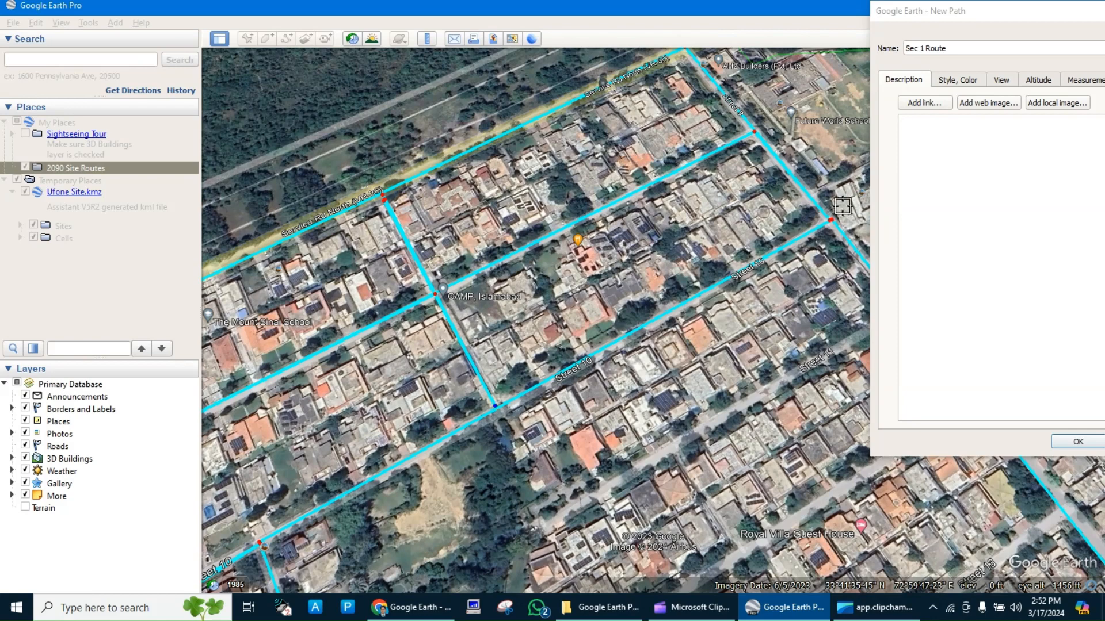
pyautogui.click(831, 221)
pyautogui.click(823, 224)
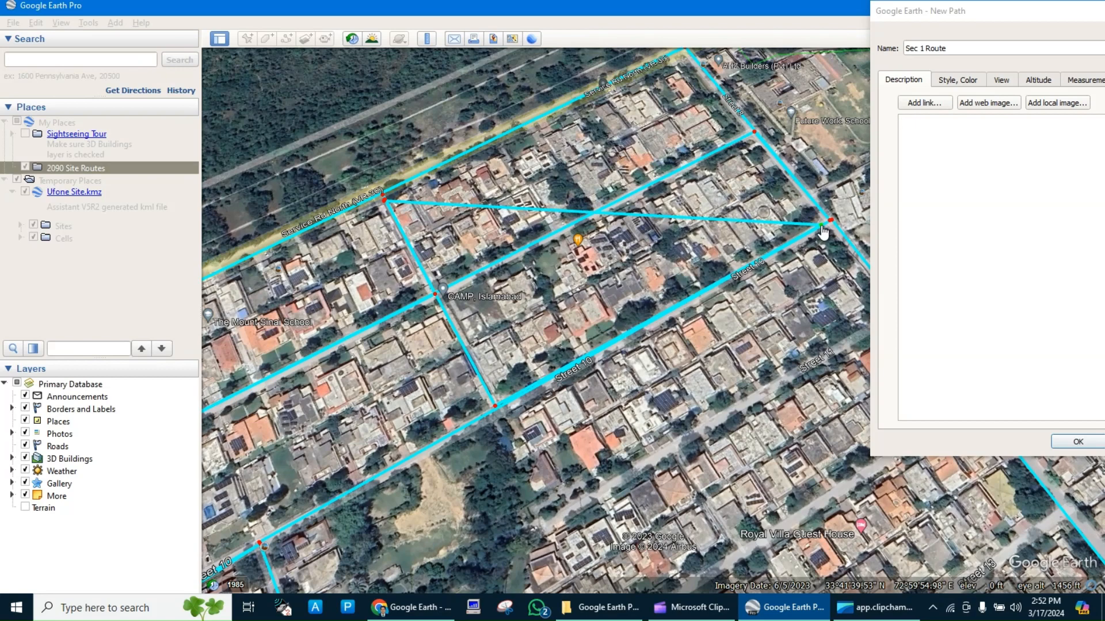
pyautogui.rightClick(821, 226)
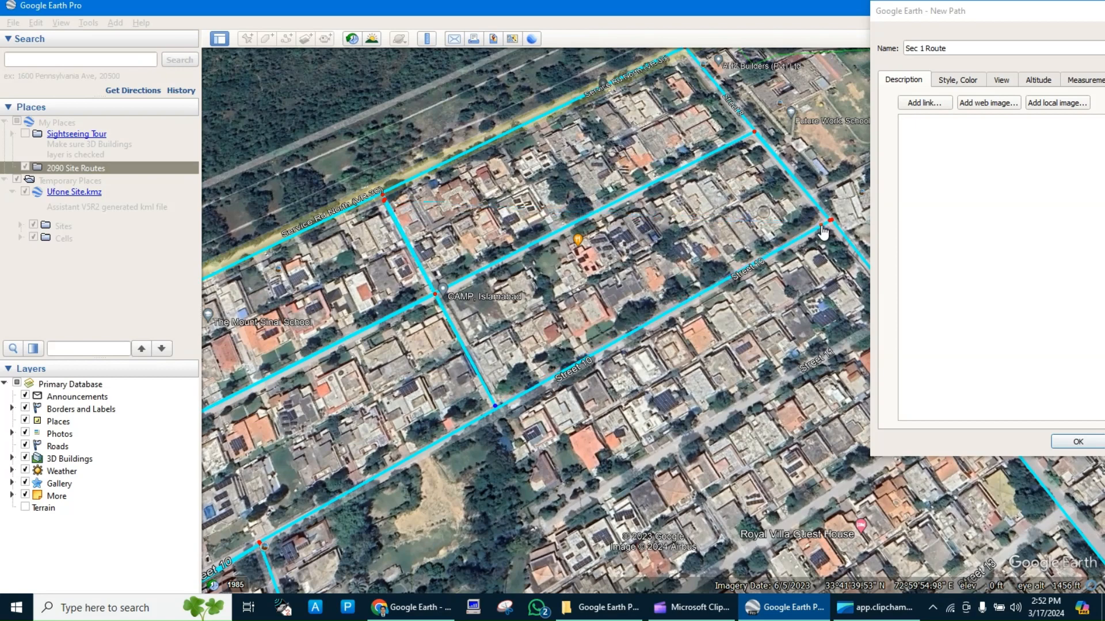
pyautogui.click(508, 402)
pyautogui.rightClick(509, 404)
pyautogui.scroll(3, 397, 235)
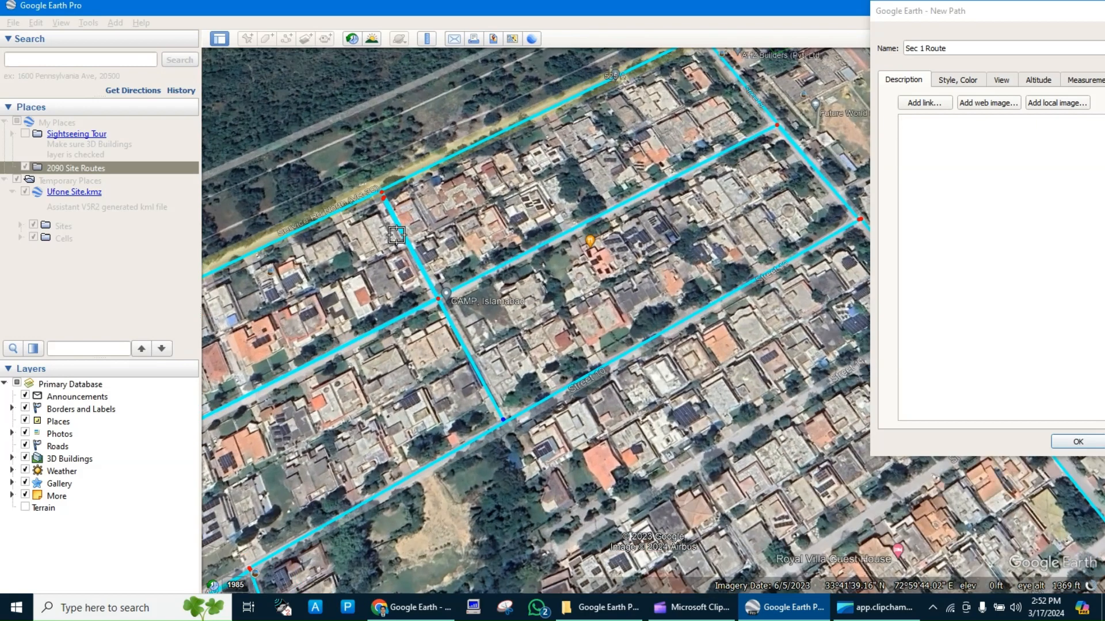
# Remove the last path points along the cross street near CAMP Islamabad and along the street through it.
pyautogui.scroll(2, 397, 234)
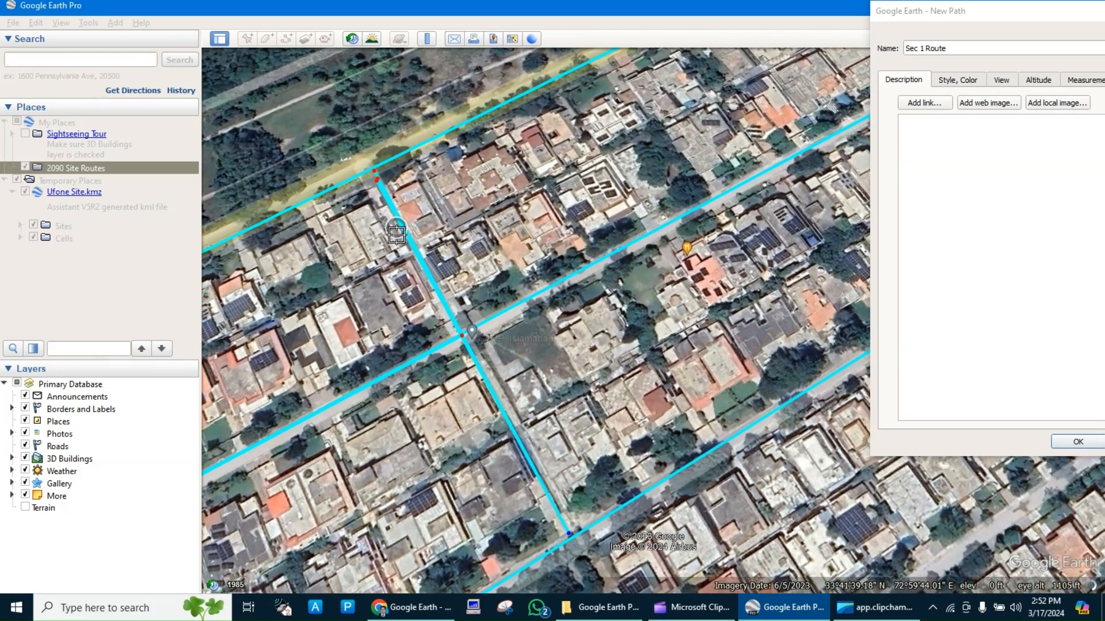
pyautogui.click(366, 172)
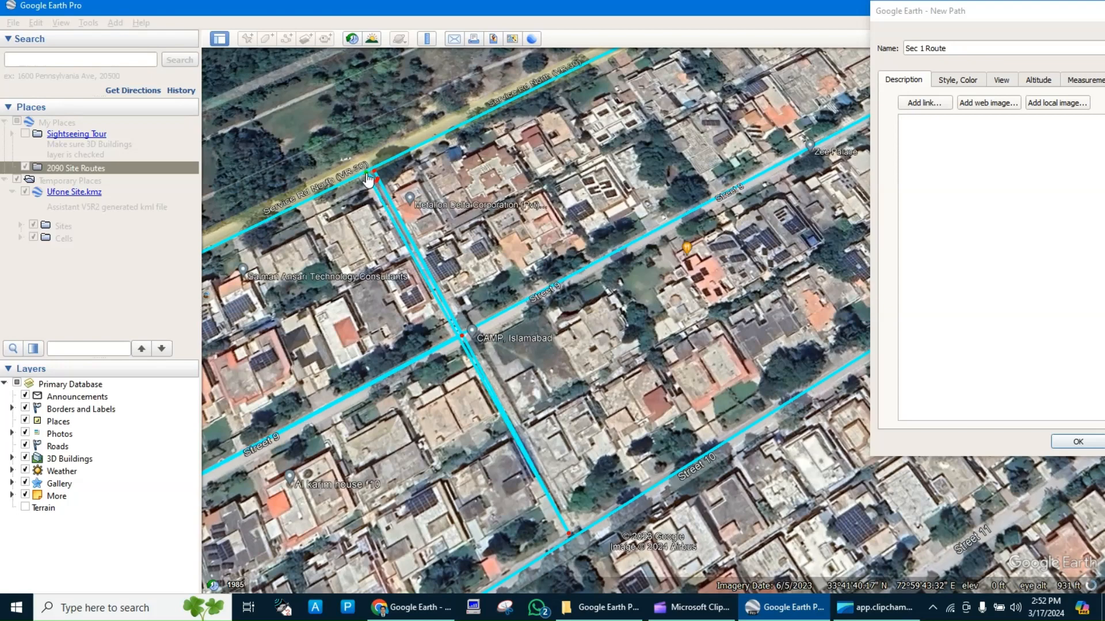
pyautogui.rightClick(365, 173)
pyautogui.rightClick(368, 178)
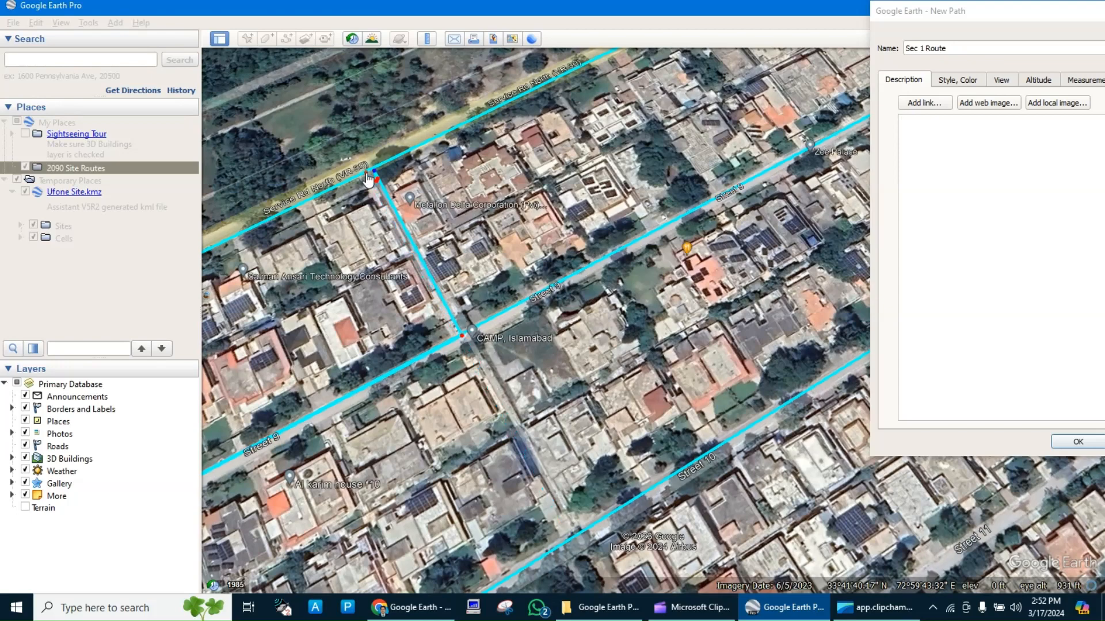
pyautogui.rightClick(368, 179)
pyautogui.rightClick(368, 179)
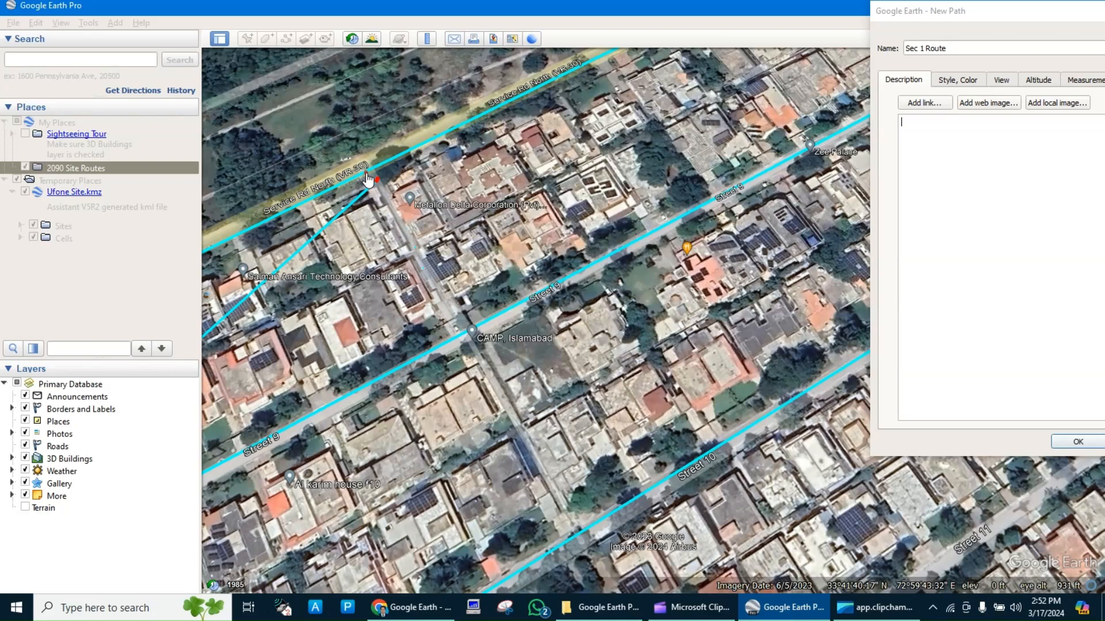
pyautogui.rightClick(369, 179)
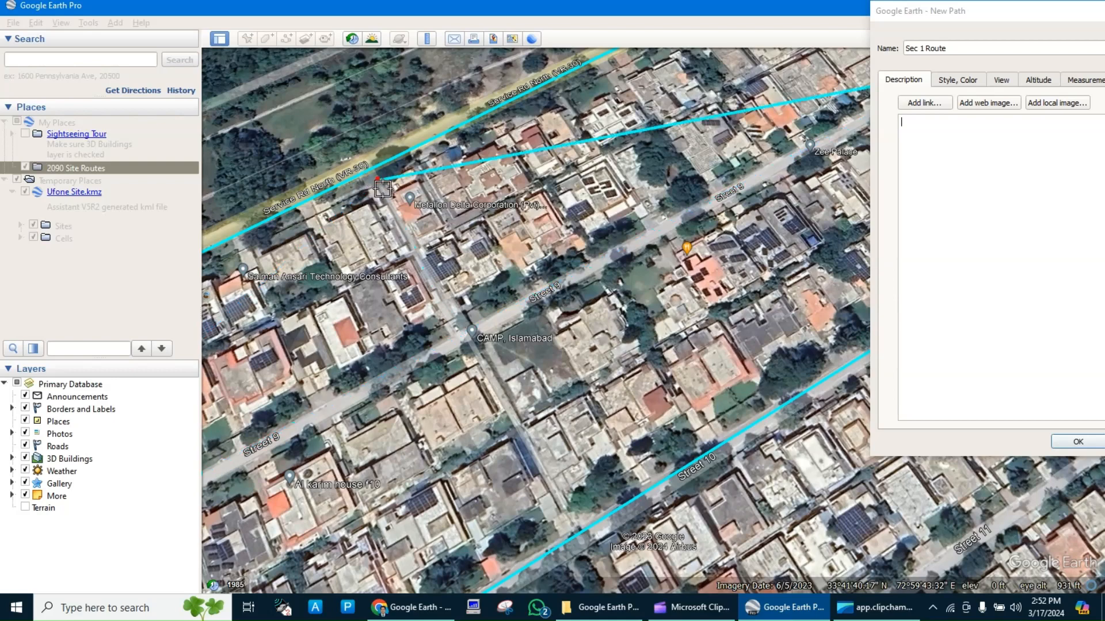
# Move the path's end point to the junction at CAMP Islamabad, and extend the path to Service Road North and down to Street 10.
pyautogui.click(448, 321)
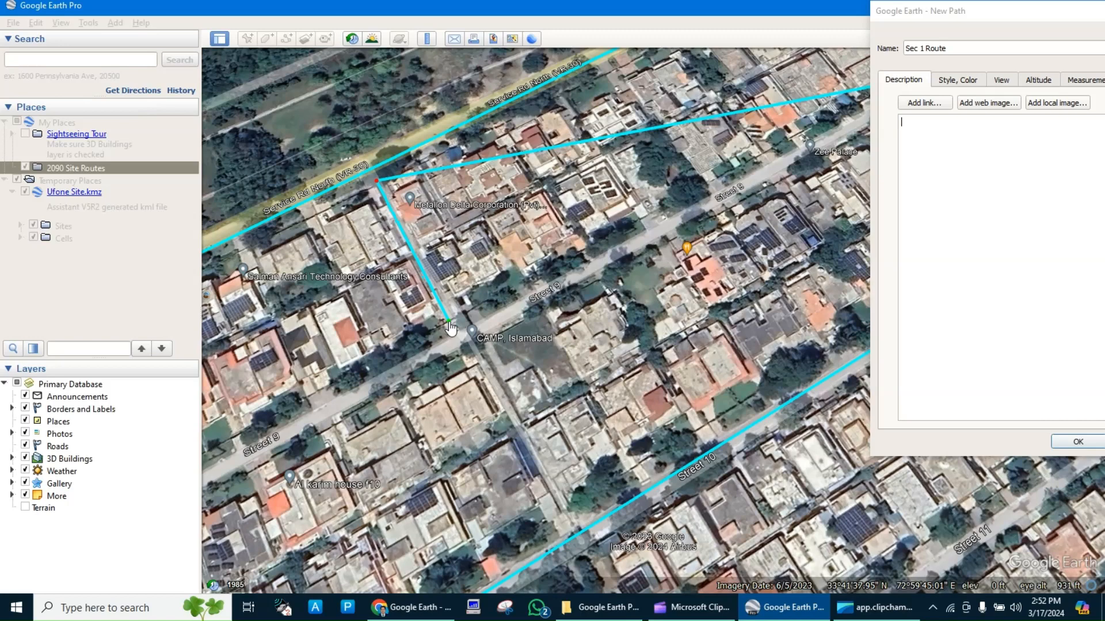
pyautogui.rightClick(448, 322)
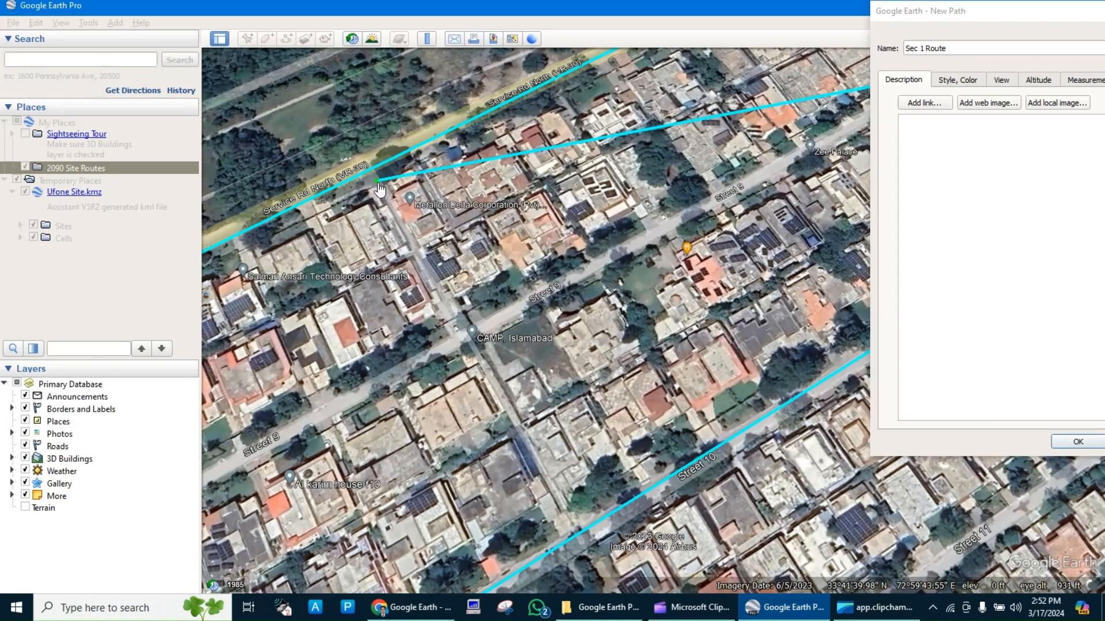
pyautogui.moveTo(377, 182); pyautogui.dragTo(464, 335)
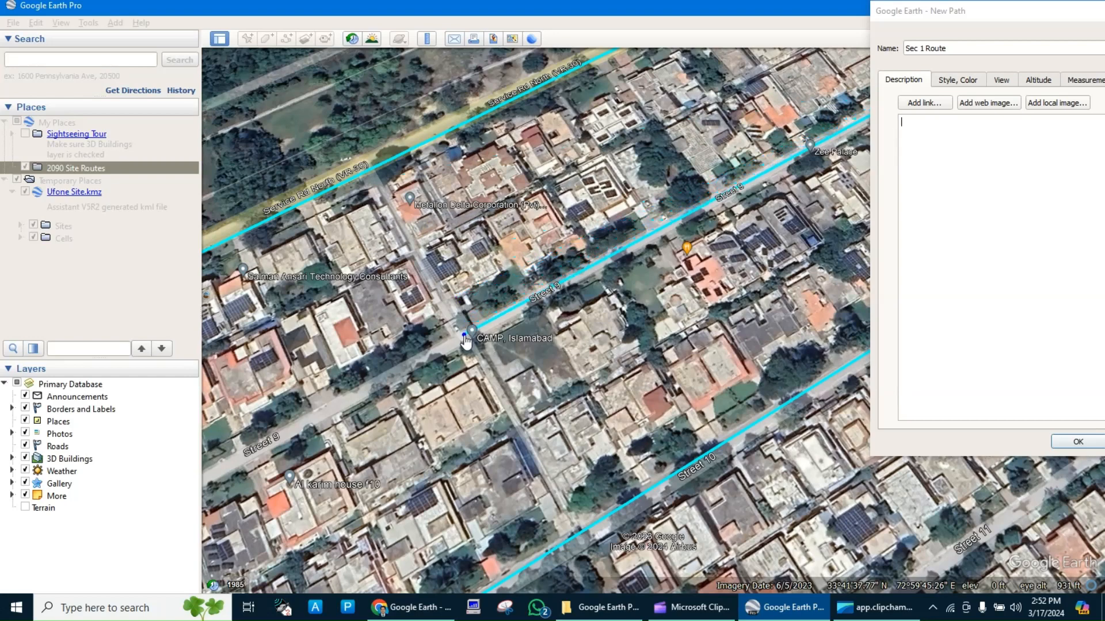
pyautogui.click(372, 173)
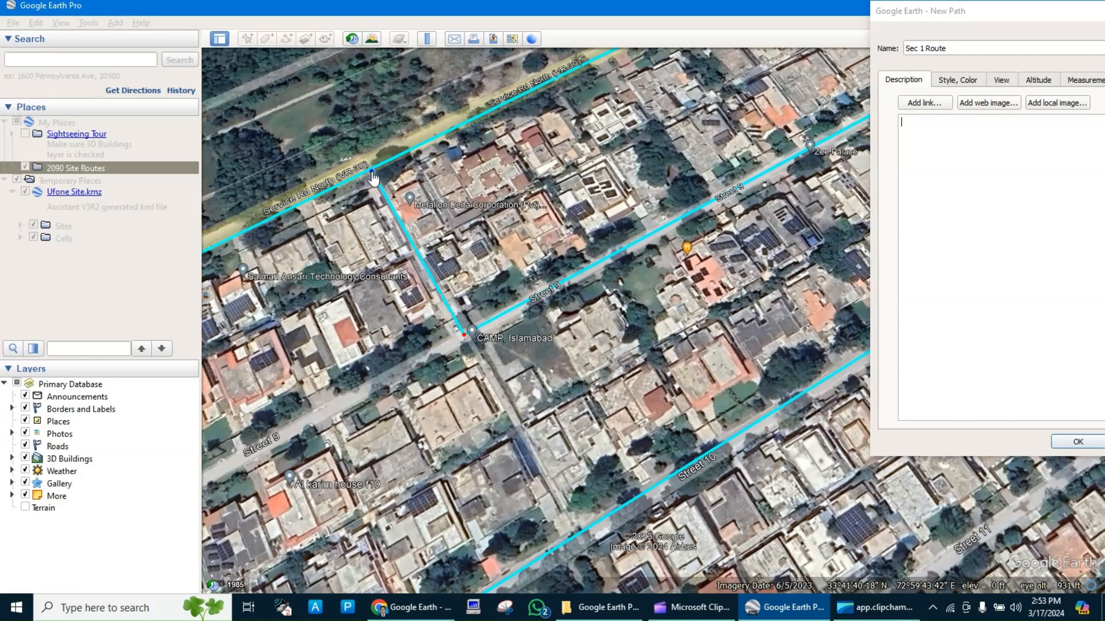
pyautogui.click(577, 530)
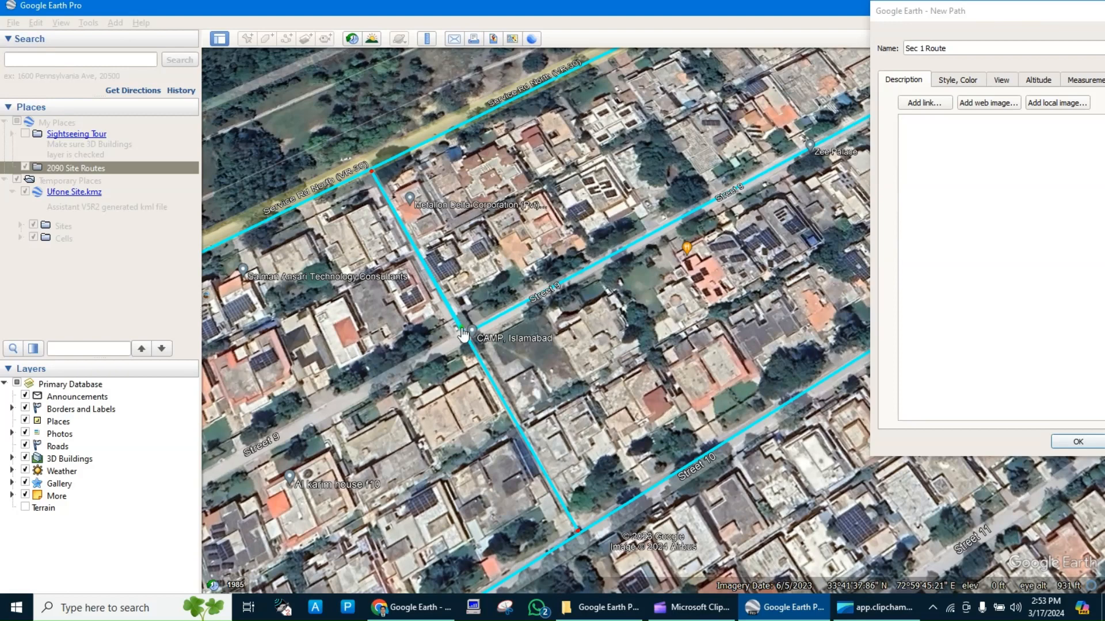
# Run the path back to the CAMP Islamabad junction and southwest along Street 9 to the main road.
pyautogui.moveTo(462, 338); pyautogui.dragTo(465, 342)
pyautogui.click(312, 415)
pyautogui.scroll(-3, 314, 422)
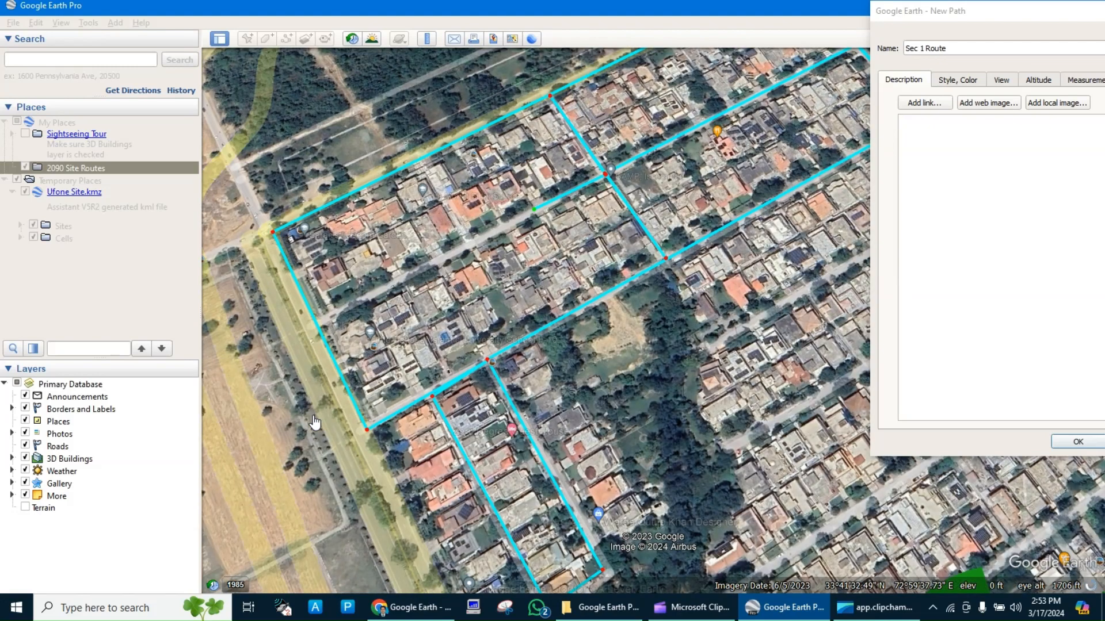
pyautogui.click(318, 321)
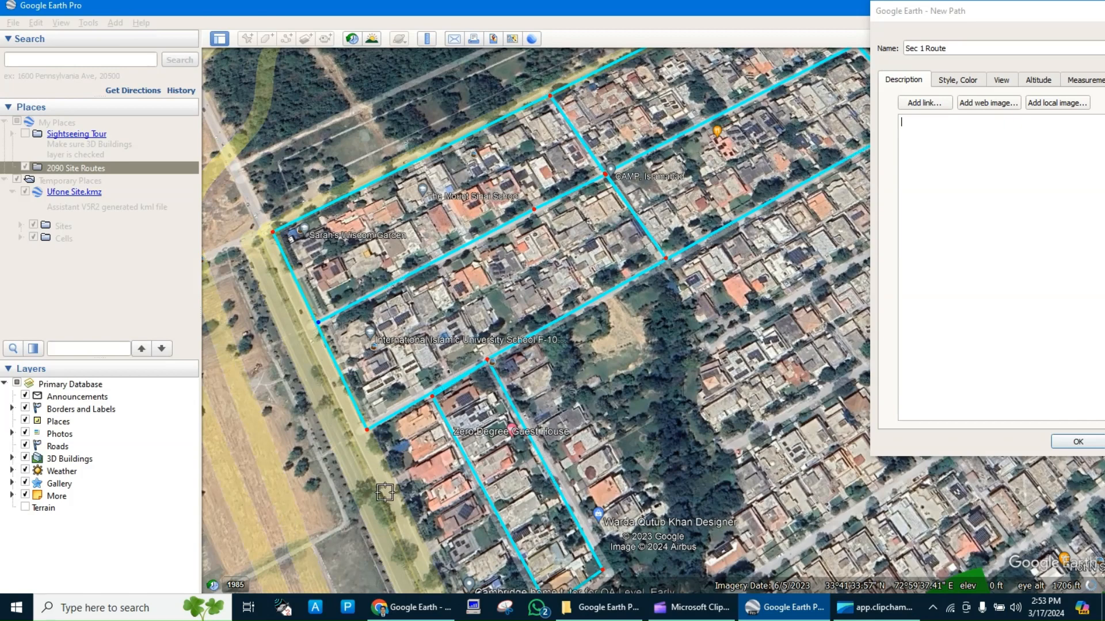
# Continue the path southeast along the main road to Street 14, and northeast along Street 14 to the sector's east corner.
pyautogui.click(408, 522)
pyautogui.press('Down')
pyautogui.press('Down')
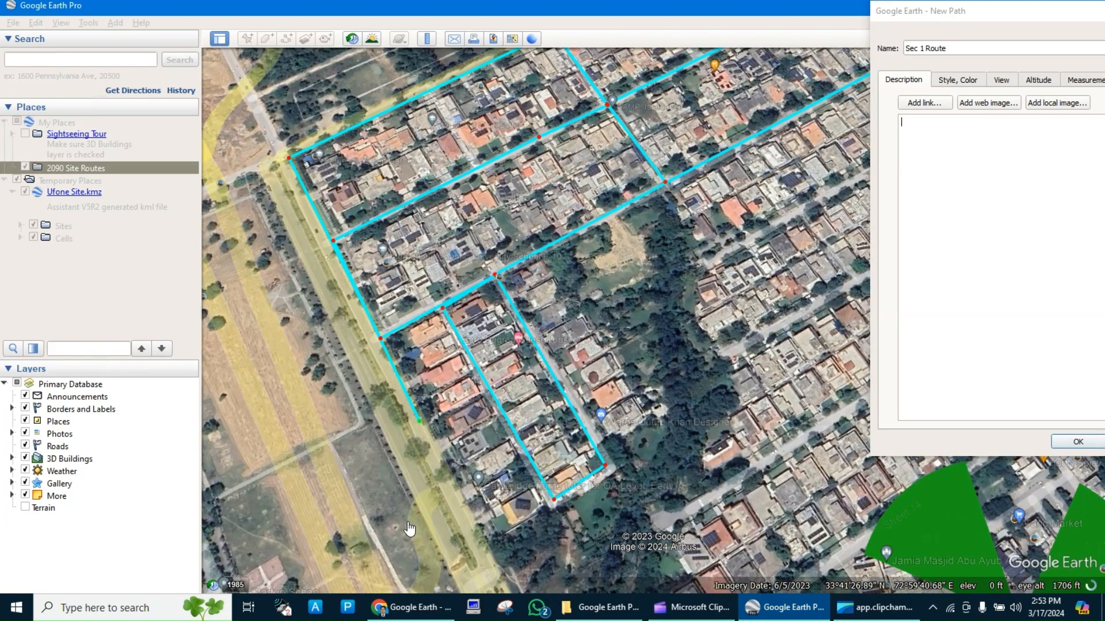
pyautogui.click(485, 551)
pyautogui.press('Down')
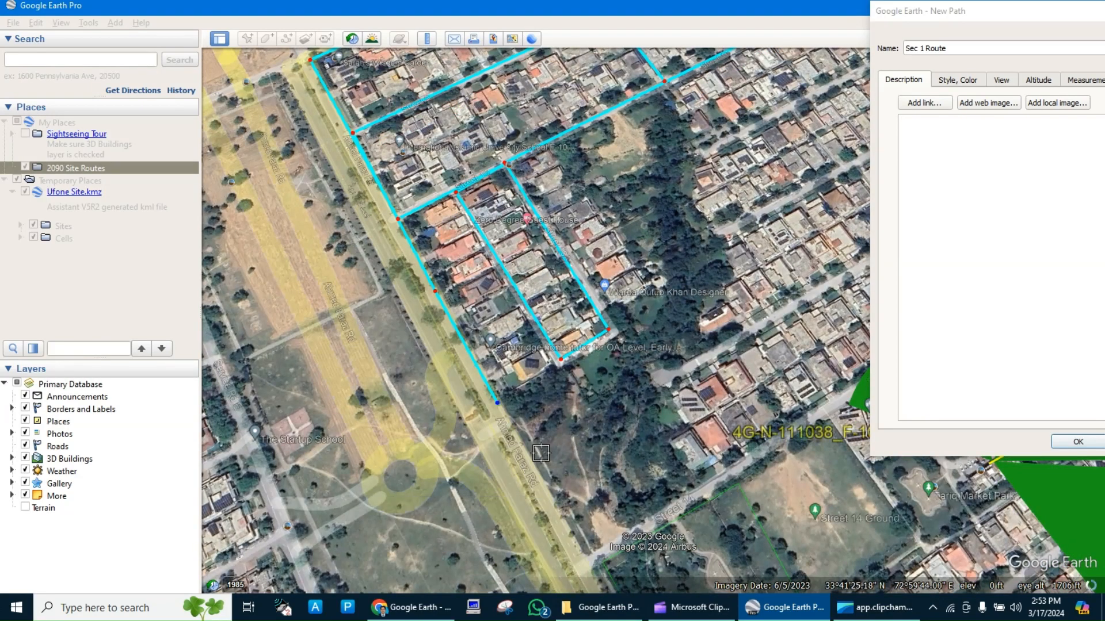
pyautogui.scroll(-3, 540, 453)
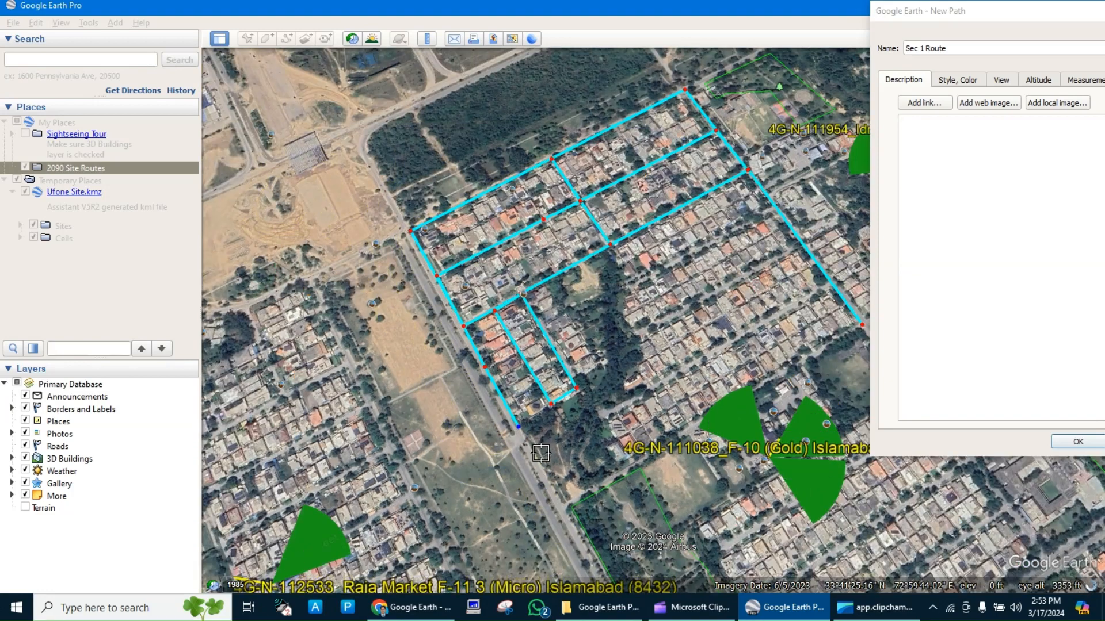
pyautogui.click(566, 505)
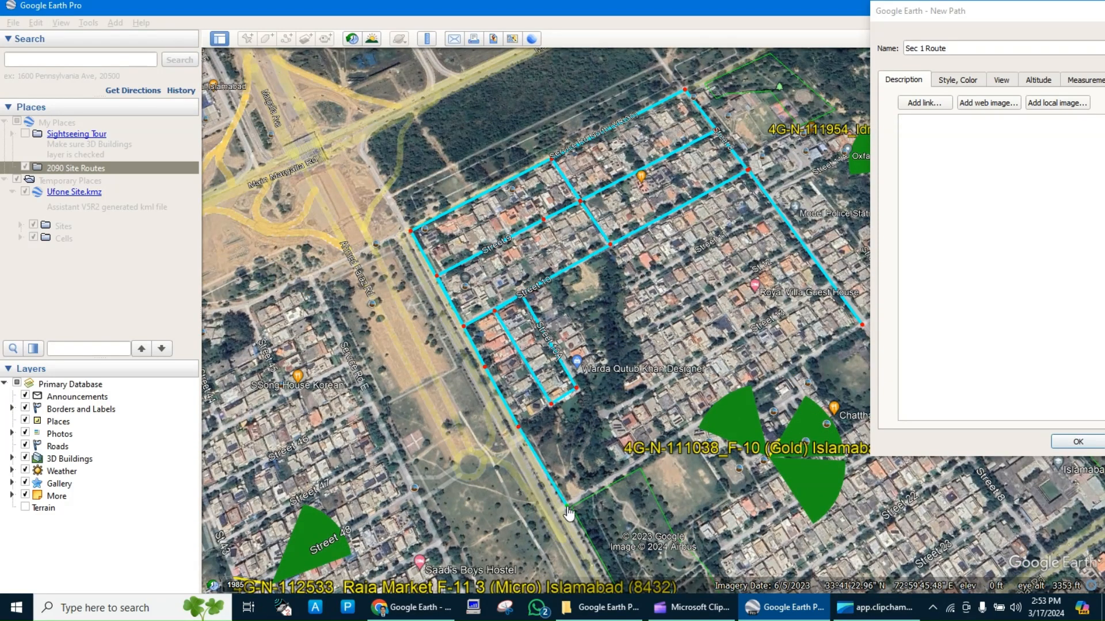
pyautogui.click(858, 331)
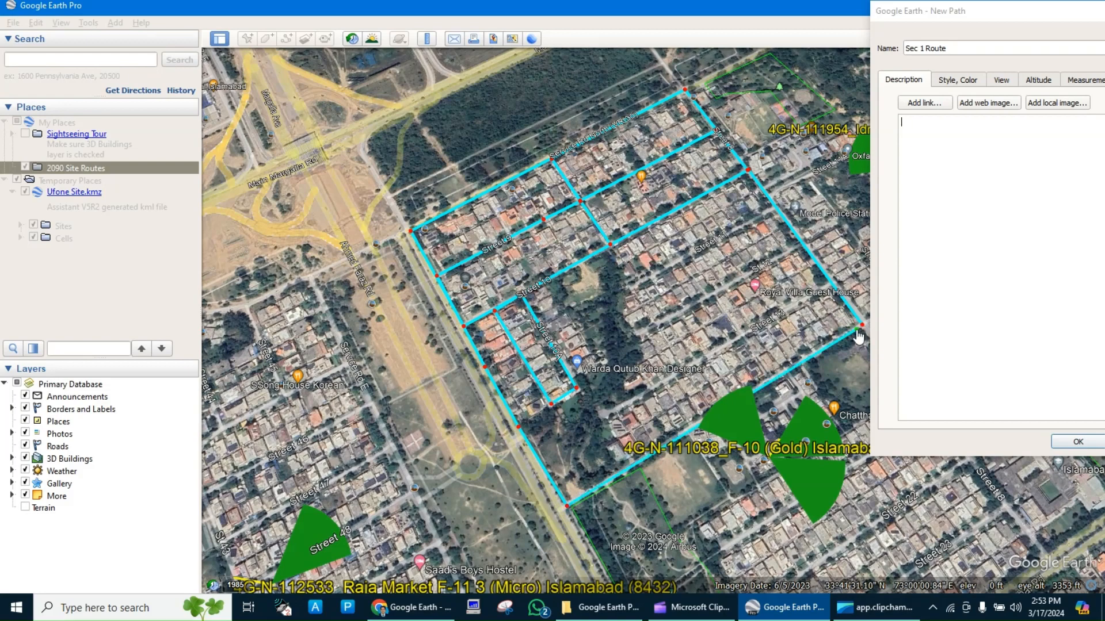
# Add a branch along the street just northwest of Street 14 to its southwest end, and return to the eastern boundary road.
pyautogui.click(831, 287)
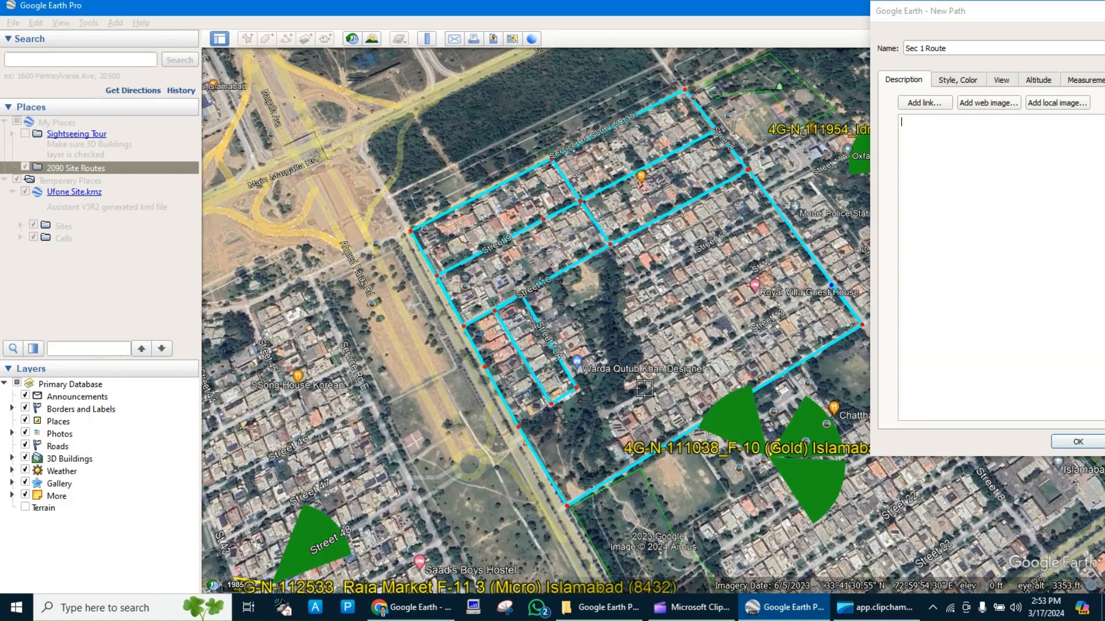
pyautogui.click(614, 410)
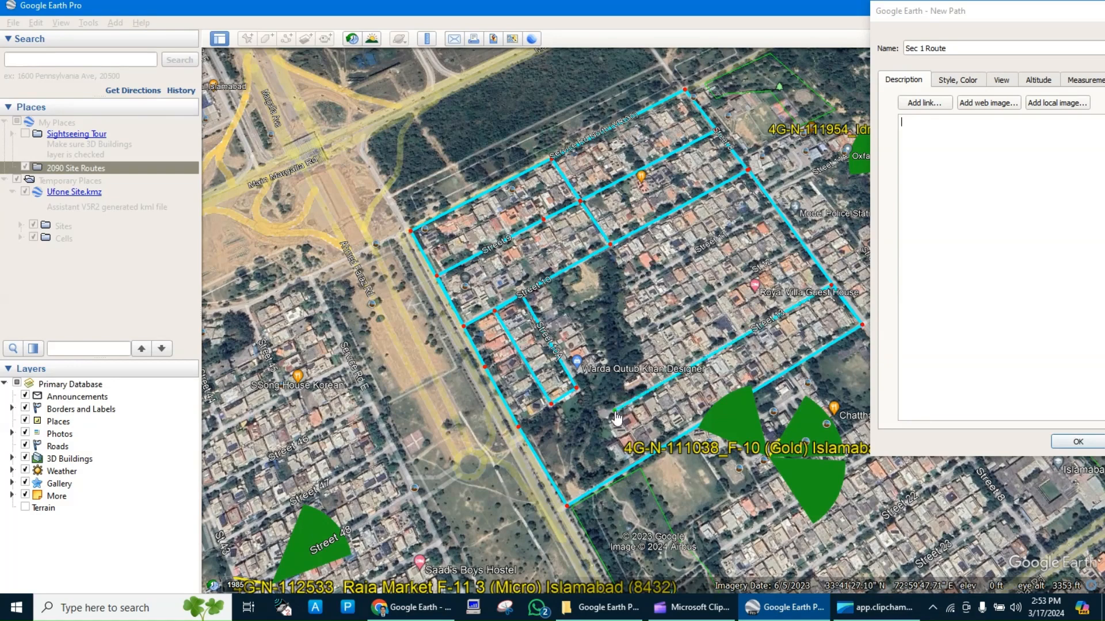
pyautogui.click(826, 283)
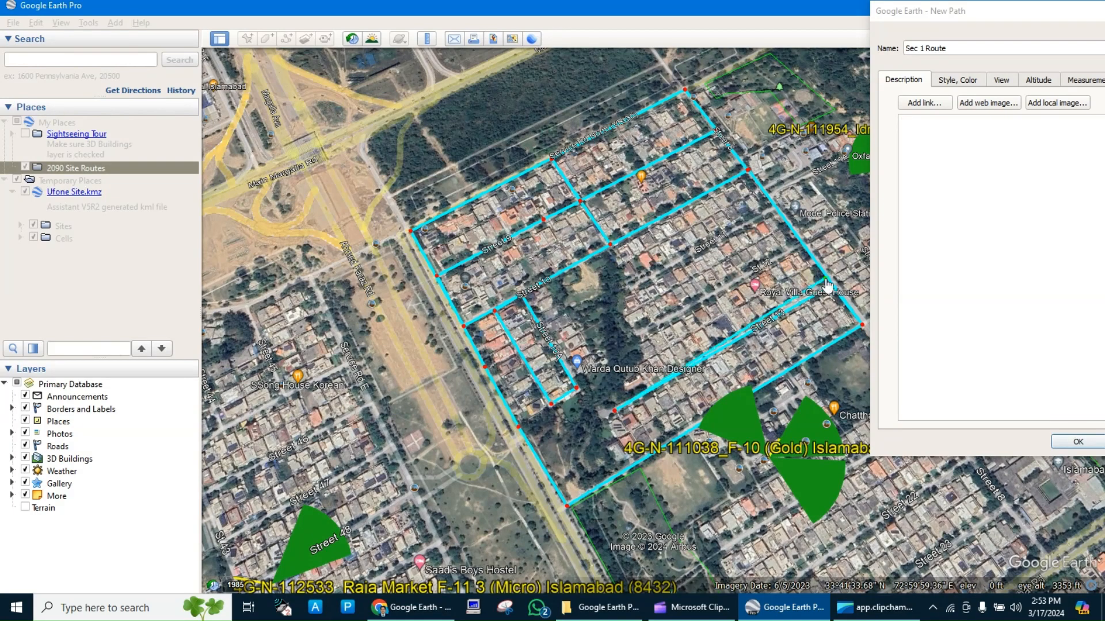
pyautogui.click(829, 284)
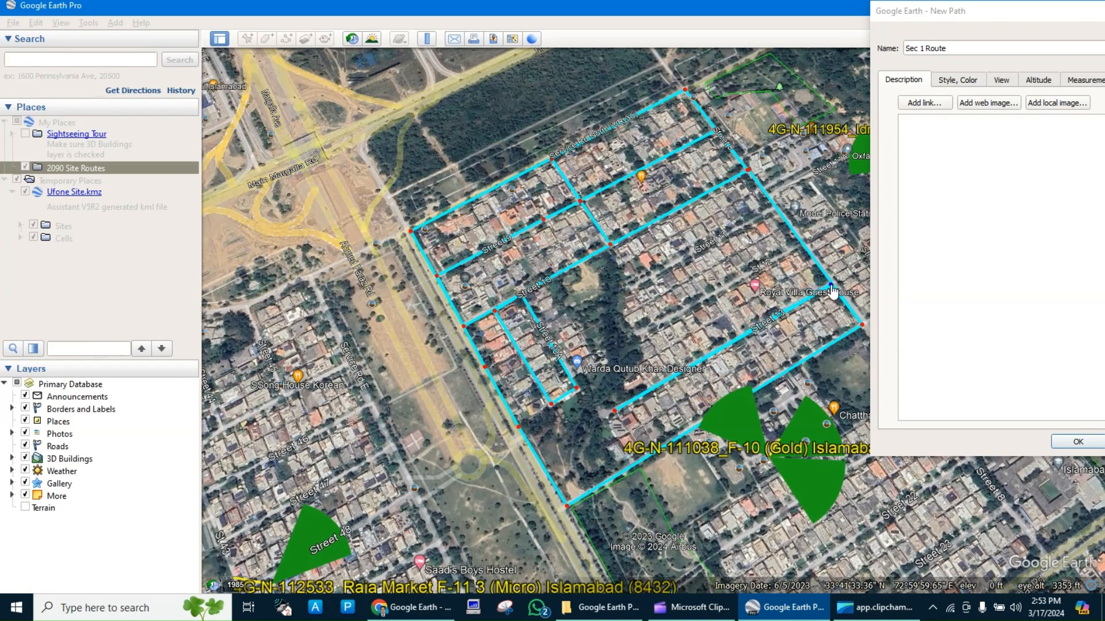
# Add a branch along the second street northwest of Street 14 to its southwest end, and return to the boundary road.
pyautogui.click(802, 246)
pyautogui.click(658, 324)
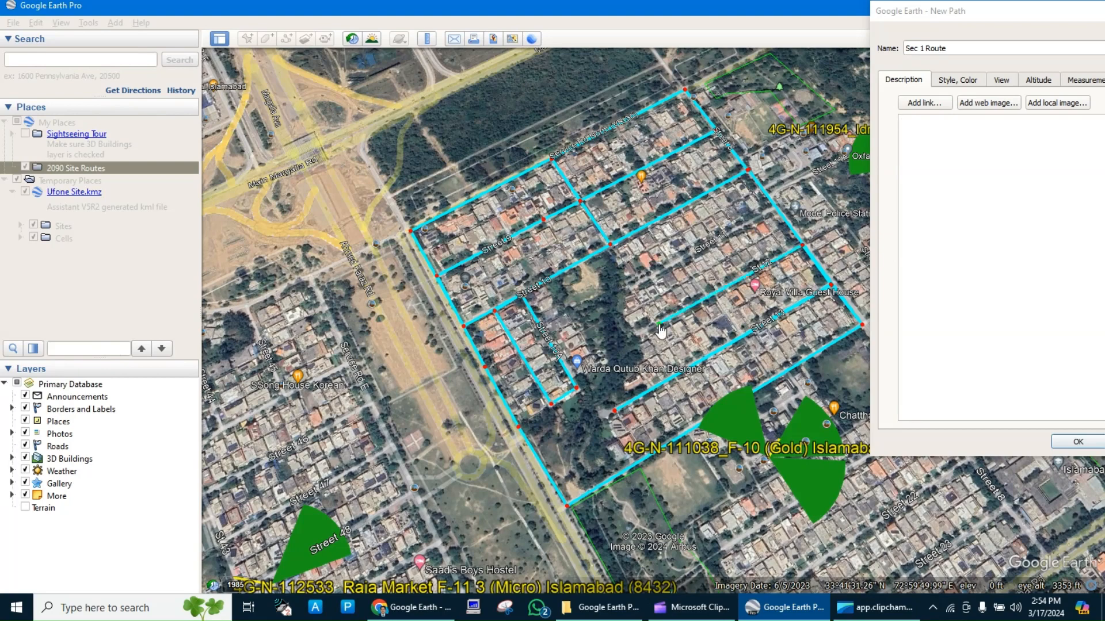
pyautogui.click(791, 254)
pyautogui.moveTo(791, 252); pyautogui.dragTo(794, 250)
# Add a final branch along the street just southeast of Street 10, and save the Sec 1 Route path.
pyautogui.click(775, 210)
pyautogui.click(635, 283)
pyautogui.click(1076, 442)
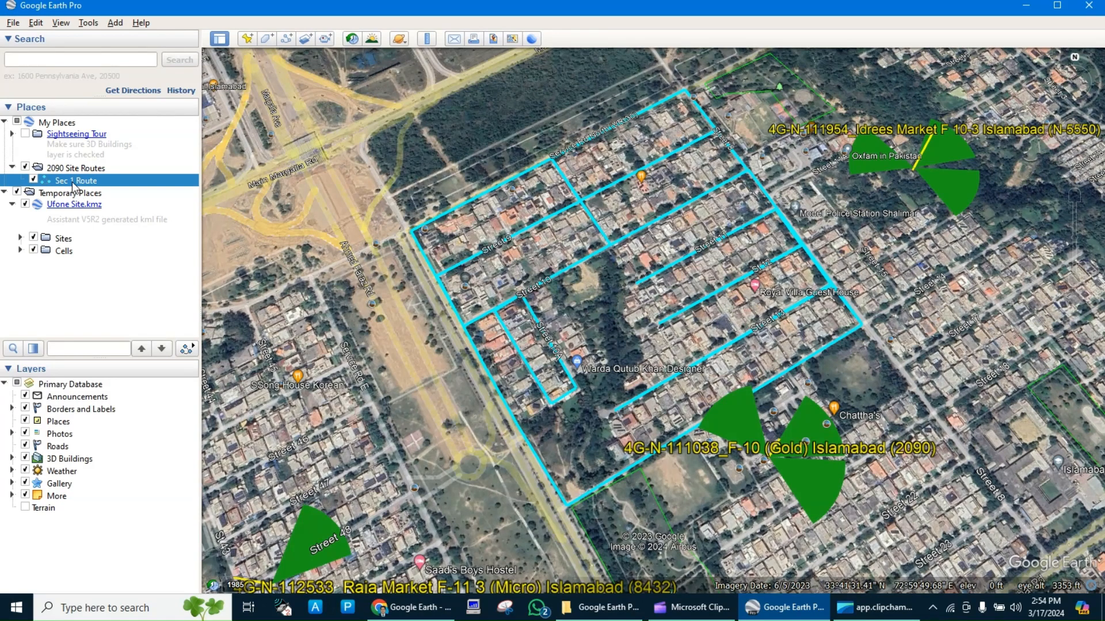
# Start a new path named Sec 2 Route and move its dialog clear of the sector 2 streets.
pyautogui.click(289, 39)
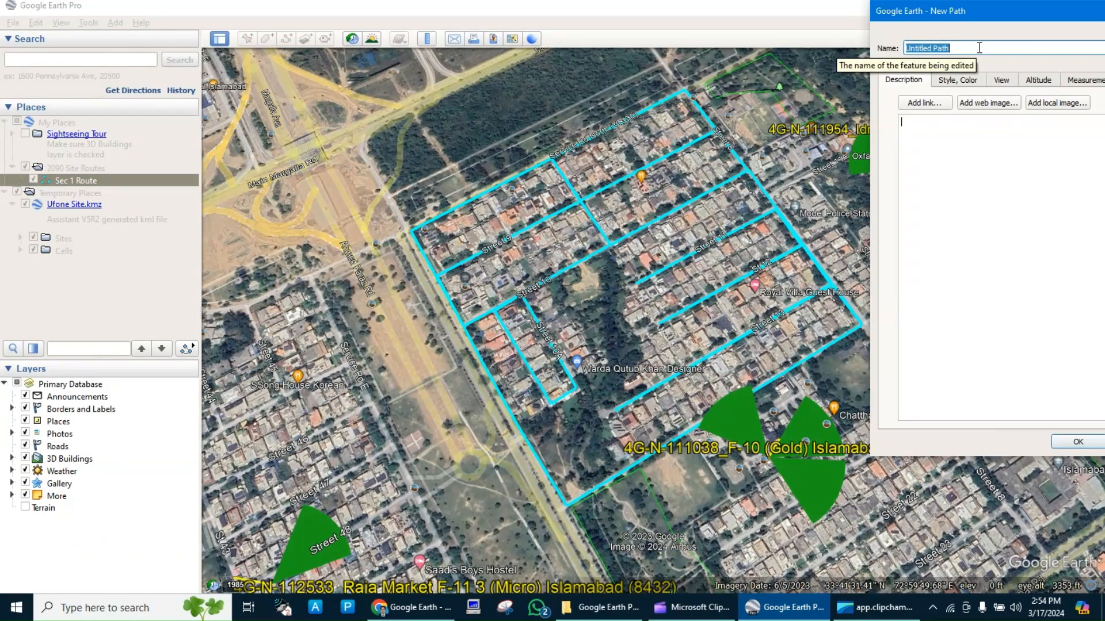
pyautogui.write('Sec 2 Route')
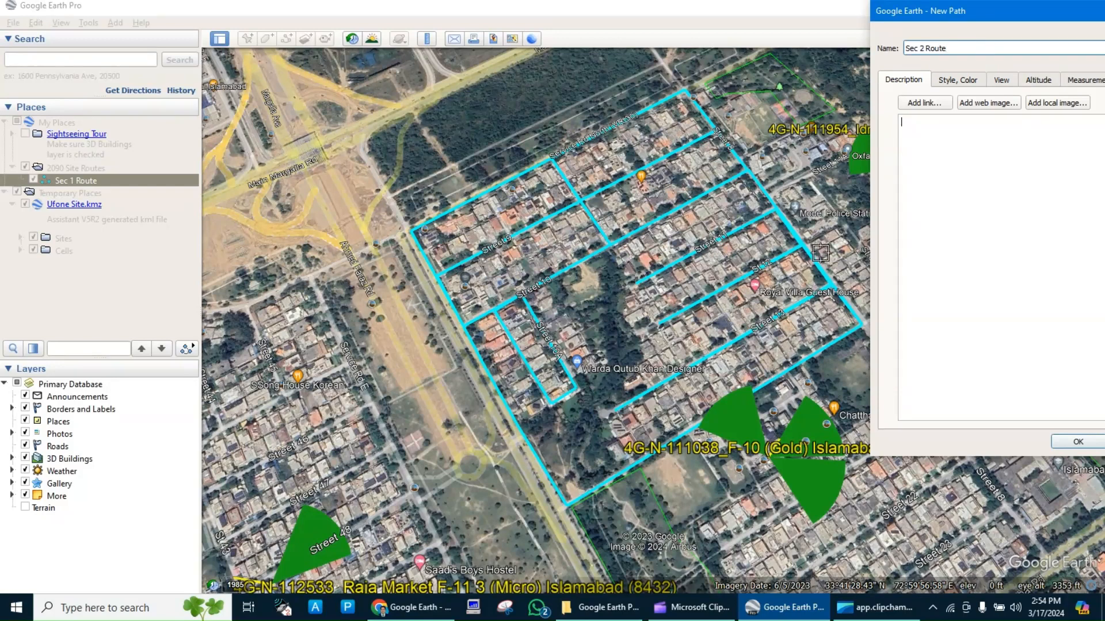
pyautogui.press('Tab')
pyautogui.moveTo(1034, 13); pyautogui.dragTo(341, 79)
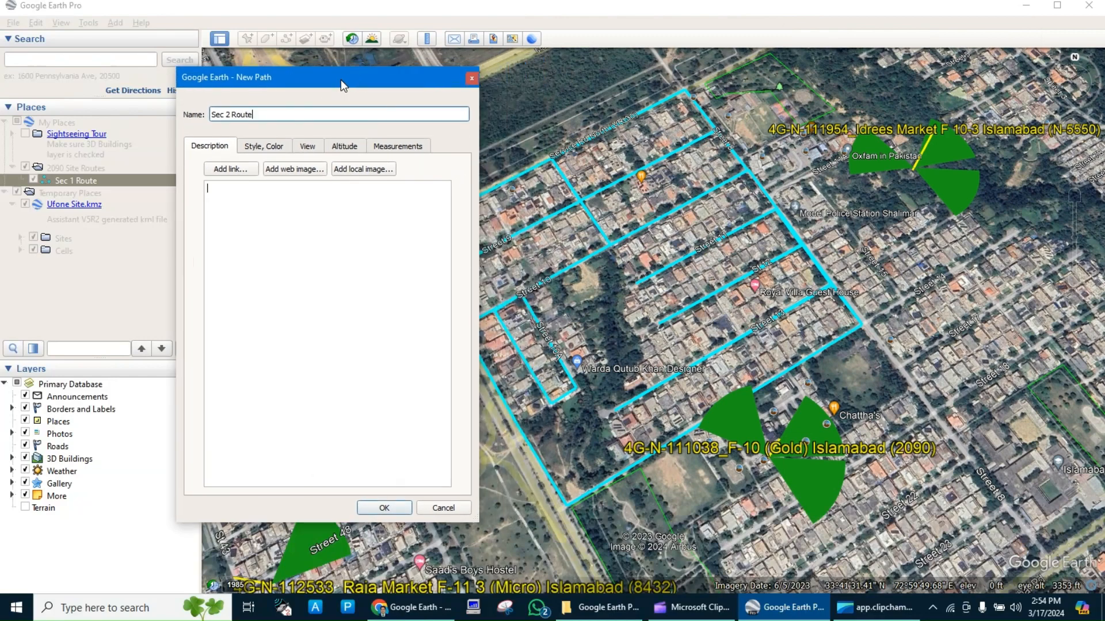
# Draw Sec 2 Route from the Street 14 corner northeast to the street's far end, and back up the side street toward Model Police Station Shalimar.
pyautogui.click(869, 320)
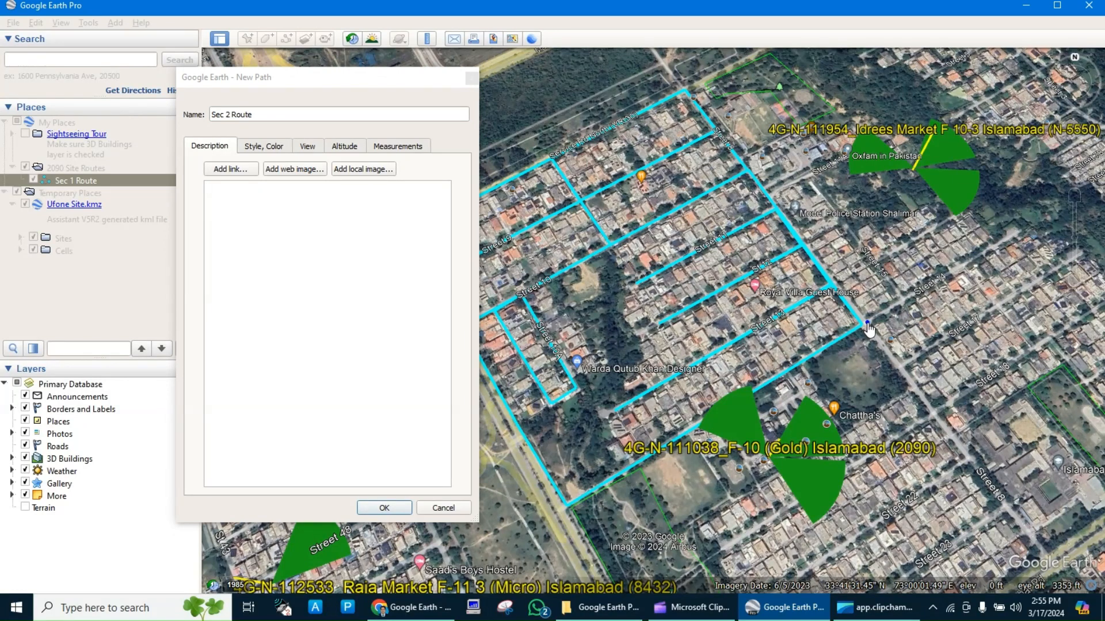
pyautogui.click(983, 250)
pyautogui.click(844, 221)
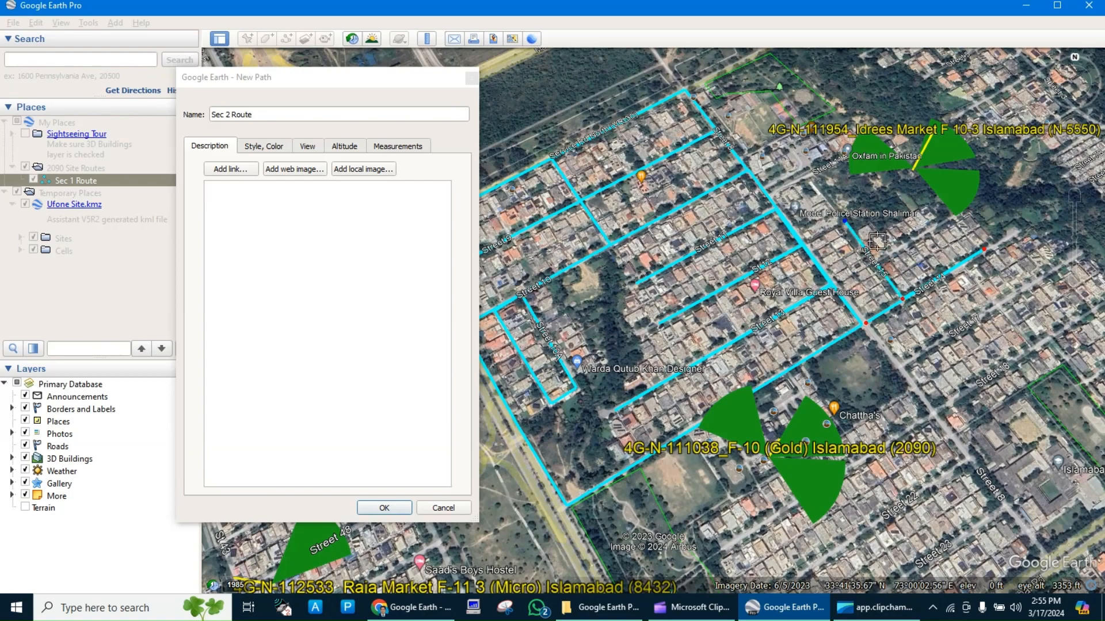
# Branch the path from the side street's middle junction northeast to the cross street's end, and return to the side street's southeast junction.
pyautogui.scroll(-2, 879, 247)
pyautogui.scroll(4, 877, 242)
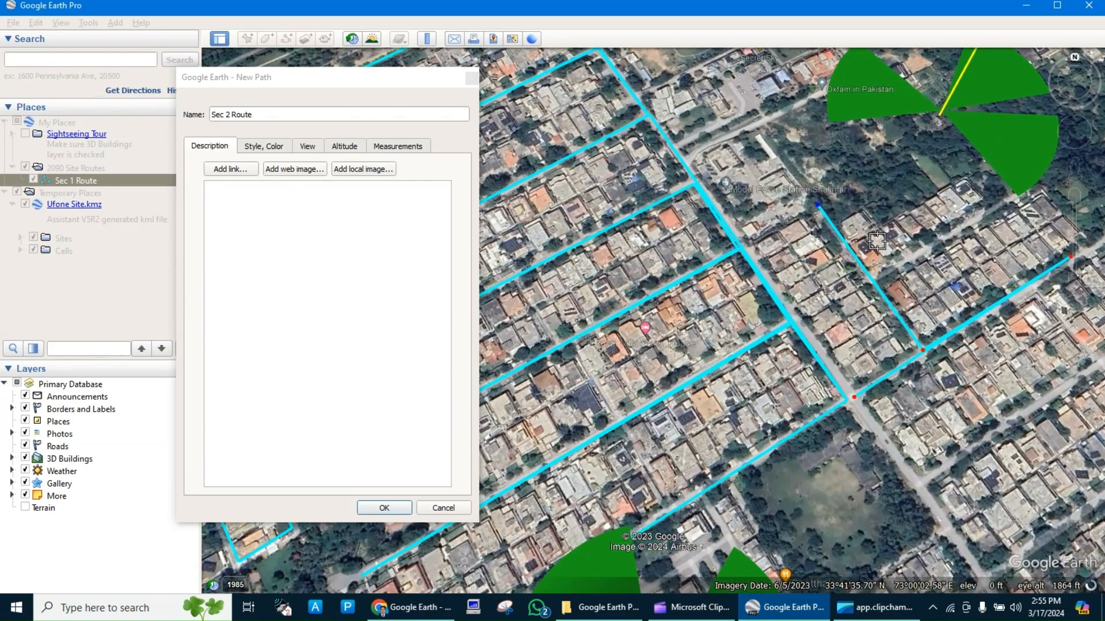
pyautogui.scroll(3, 877, 241)
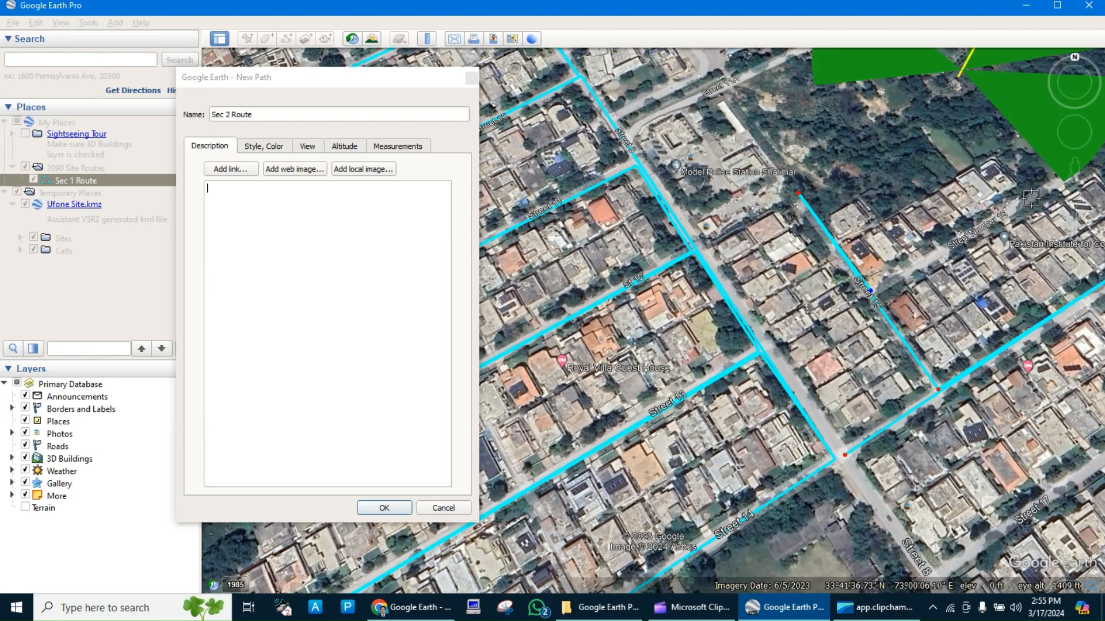
pyautogui.click(1047, 191)
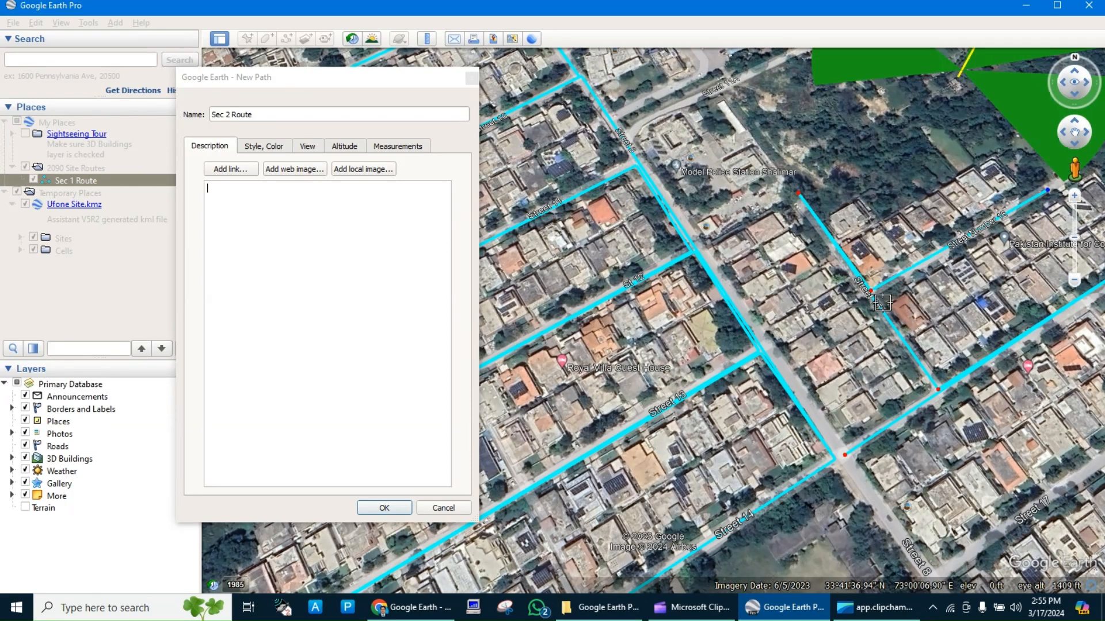
pyautogui.click(883, 285)
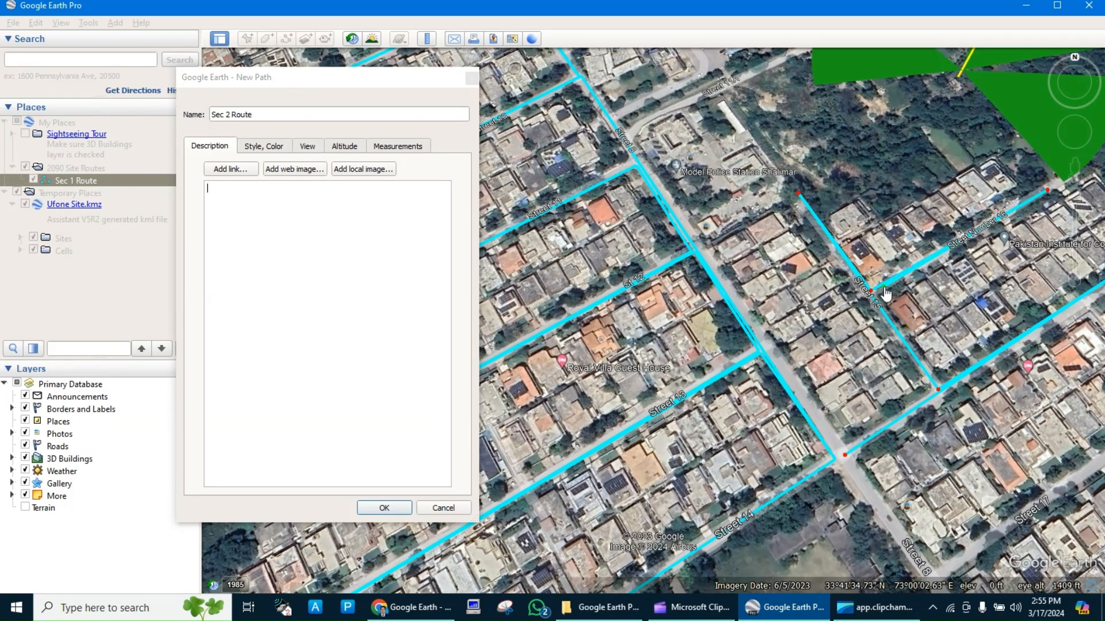
pyautogui.click(935, 383)
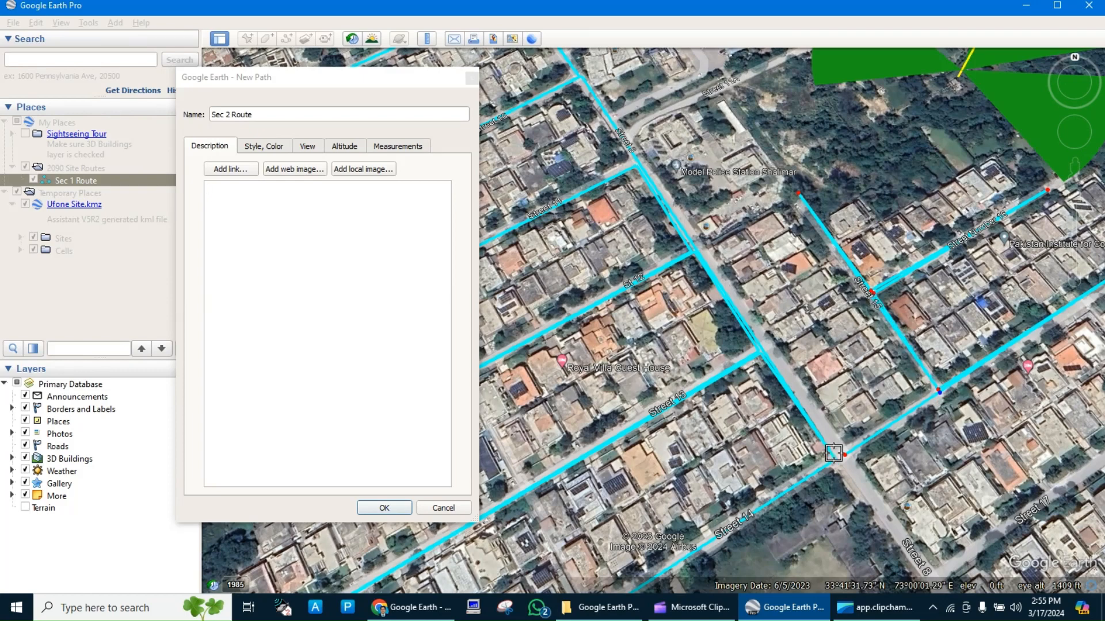
# Return the path to the Street 14 corner, extend it southeast along Street 8, and northeast along the street bordering the green-outlined park.
pyautogui.click(839, 463)
pyautogui.scroll(-2, 840, 469)
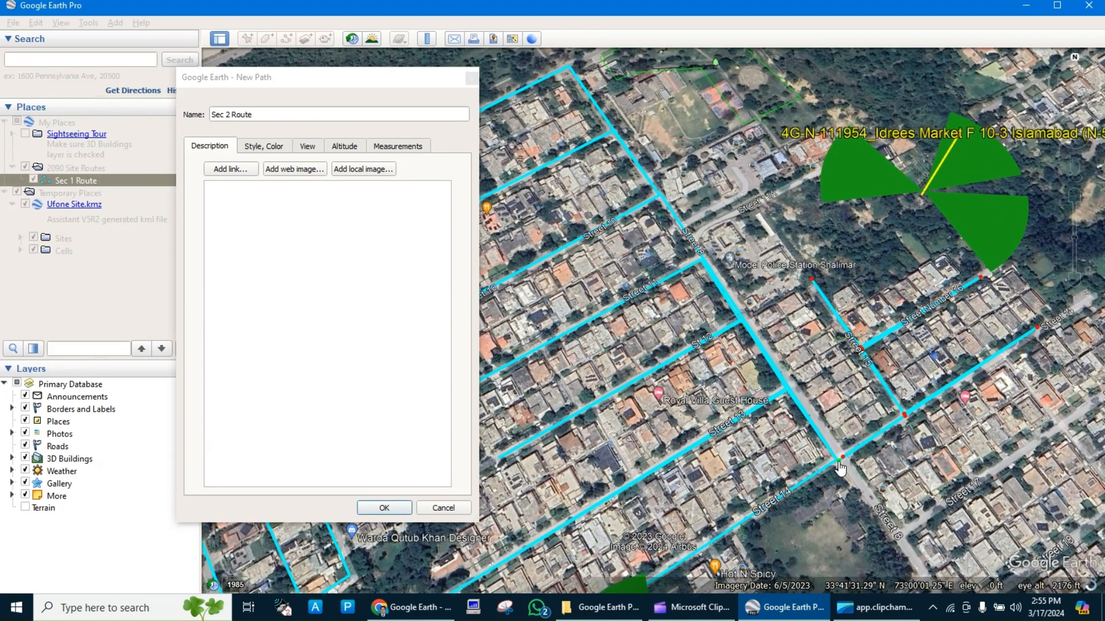
pyautogui.scroll(-1, 840, 469)
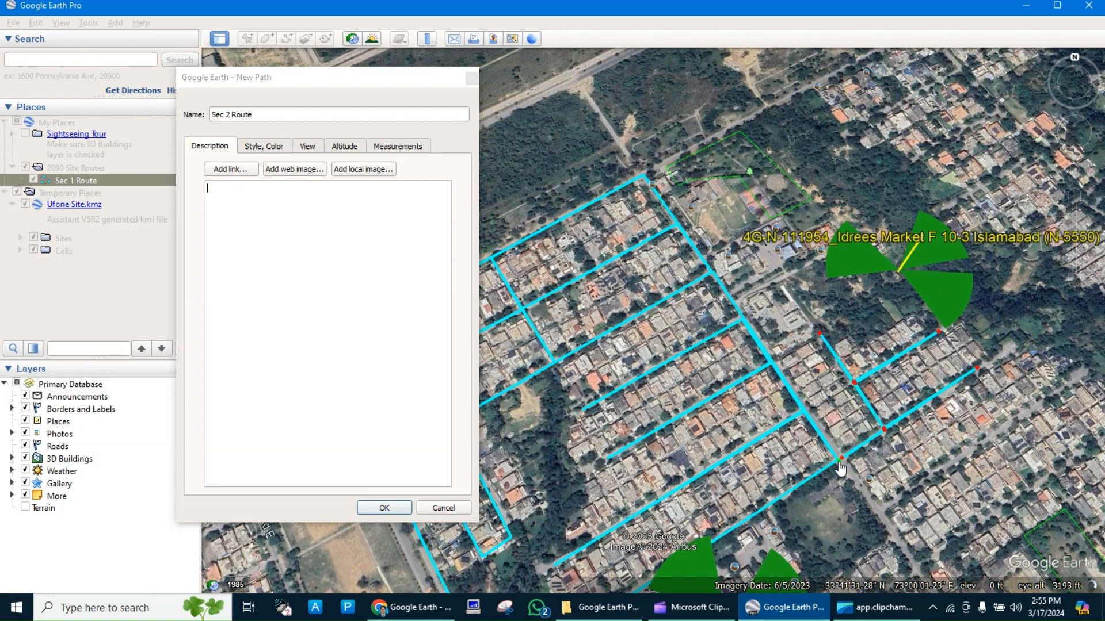
pyautogui.scroll(-1, 840, 468)
pyautogui.scroll(1, 840, 469)
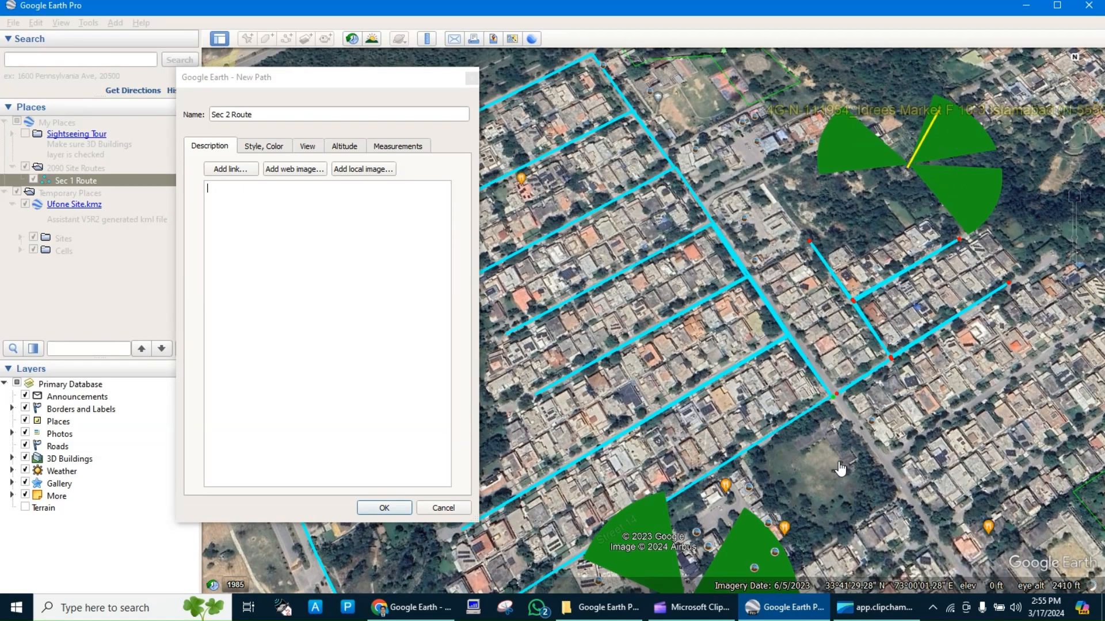
pyautogui.press('Right')
pyautogui.press('Right')
pyautogui.press('Right')
pyautogui.press('Right')
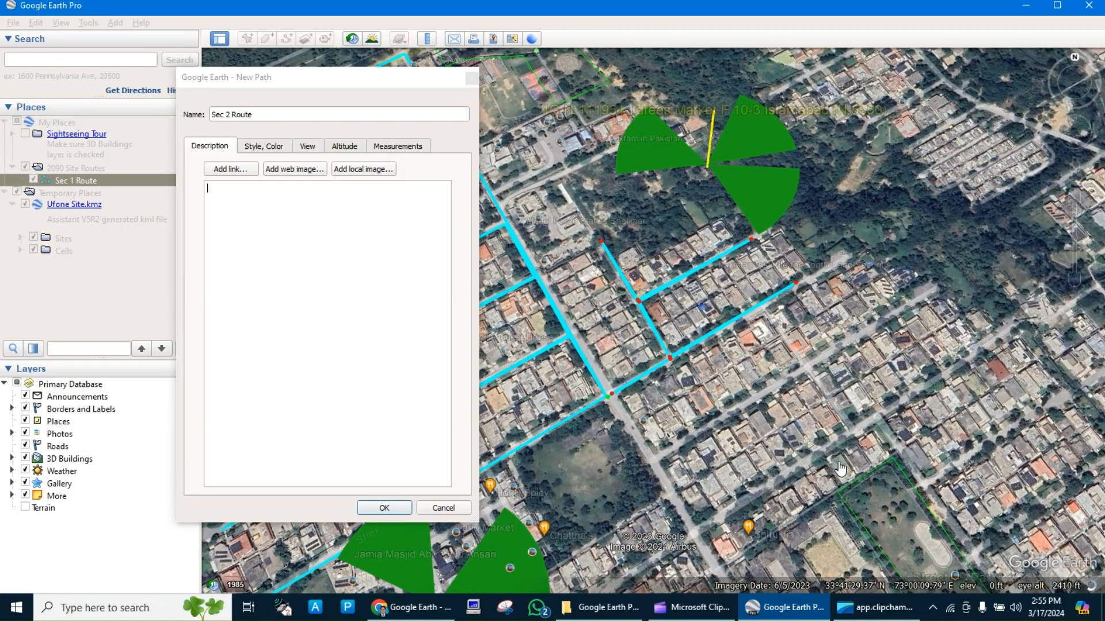
pyautogui.press('Down')
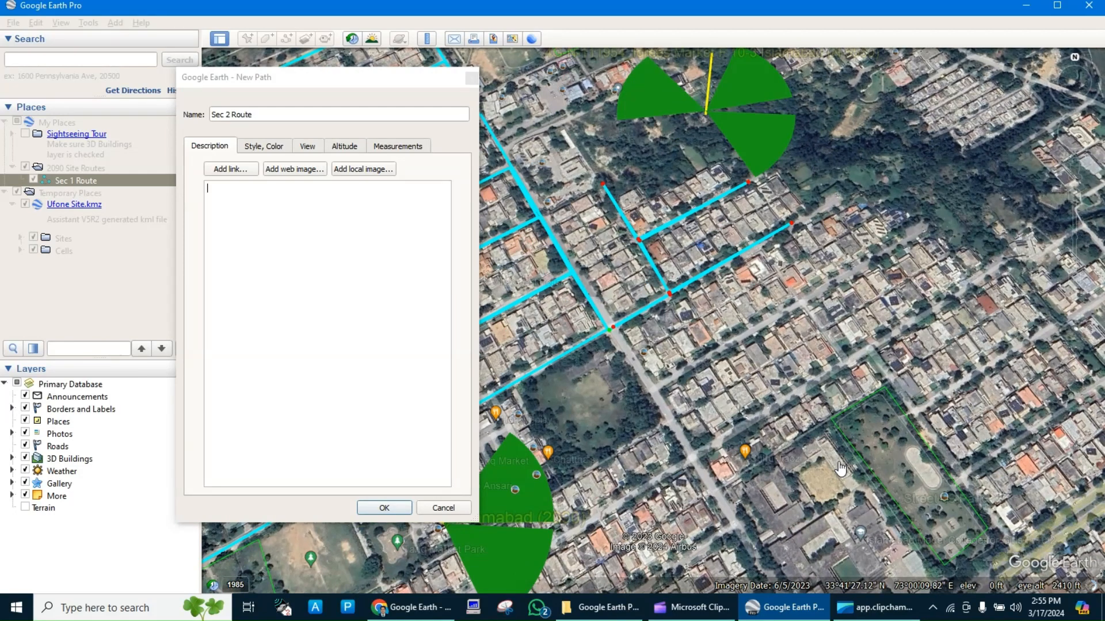
pyautogui.click(695, 457)
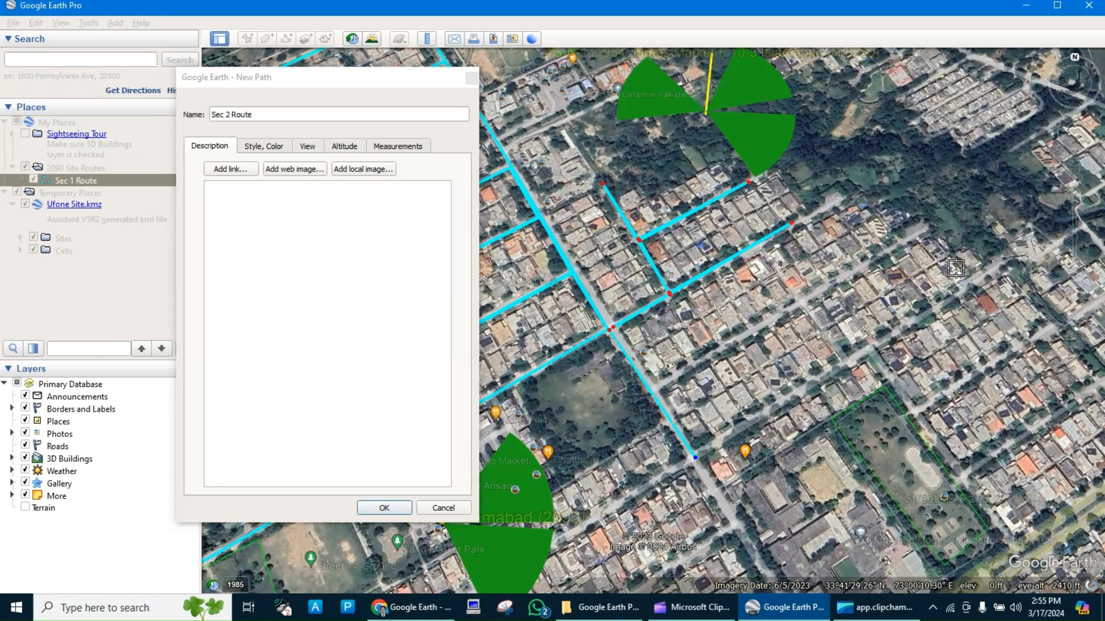
pyautogui.click(1001, 268)
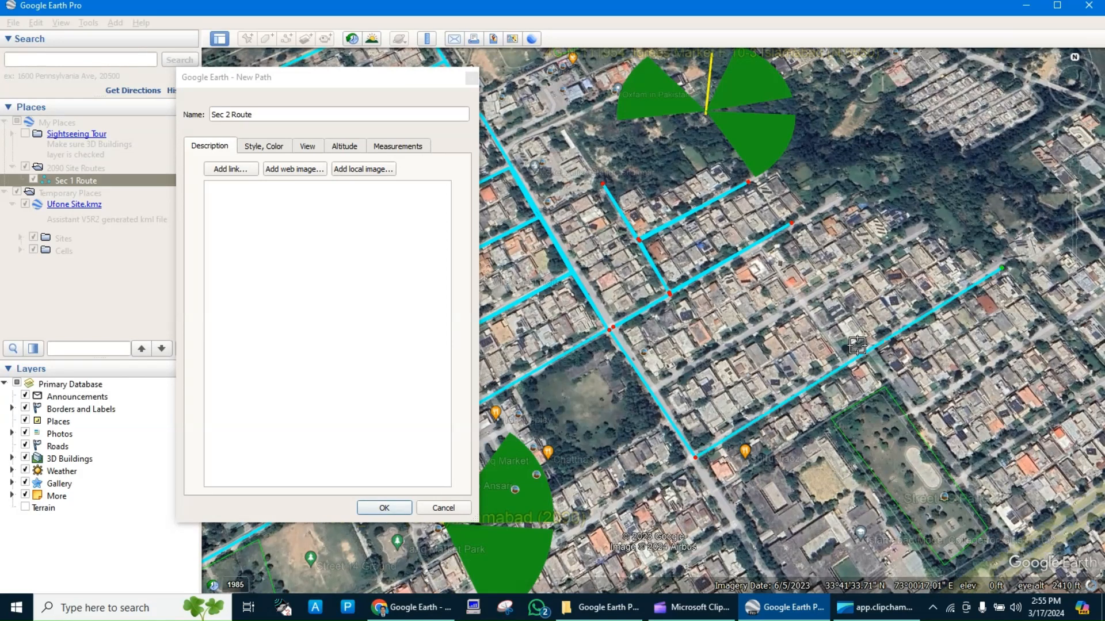
# Backtrack to the side street, trace the parallel street to its northeast end and southwest to Street 8, and rejoin the southeast junction.
pyautogui.click(841, 361)
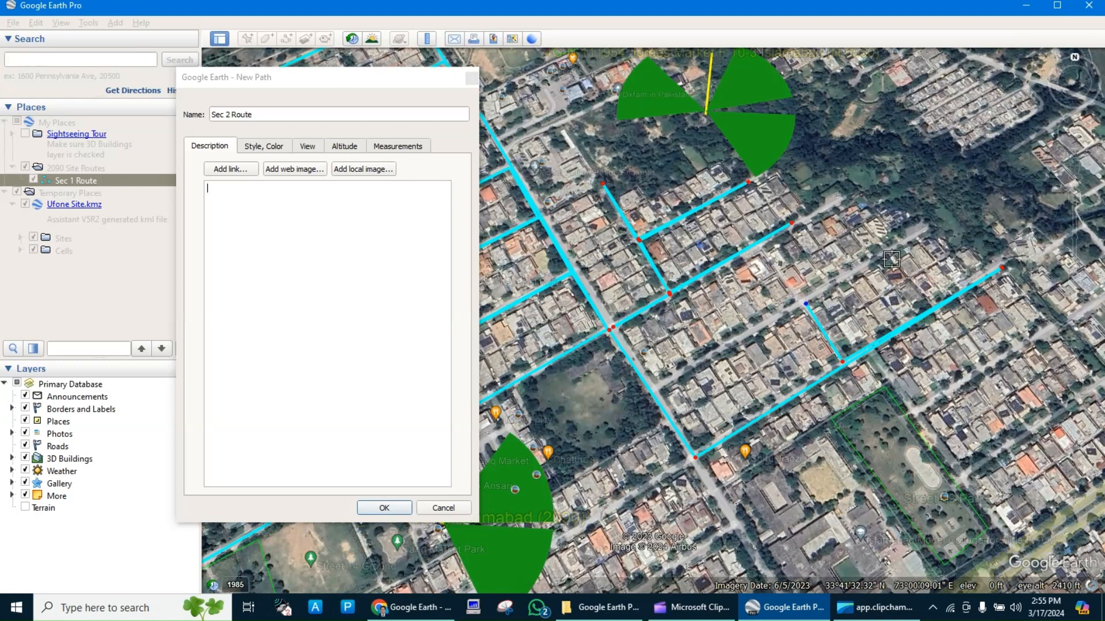
pyautogui.click(920, 235)
pyautogui.click(658, 384)
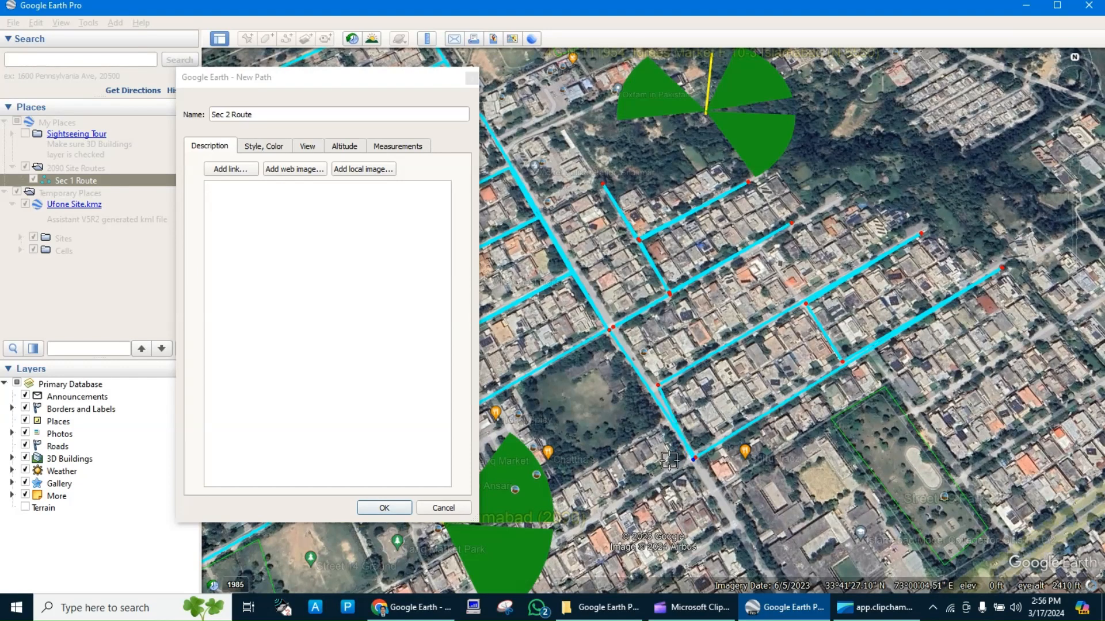
# Extend the path southwest past the 2090 site to the street's end near F-10/2 Park, and save Sec 2 Route.
pyautogui.scroll(-2, 667, 472)
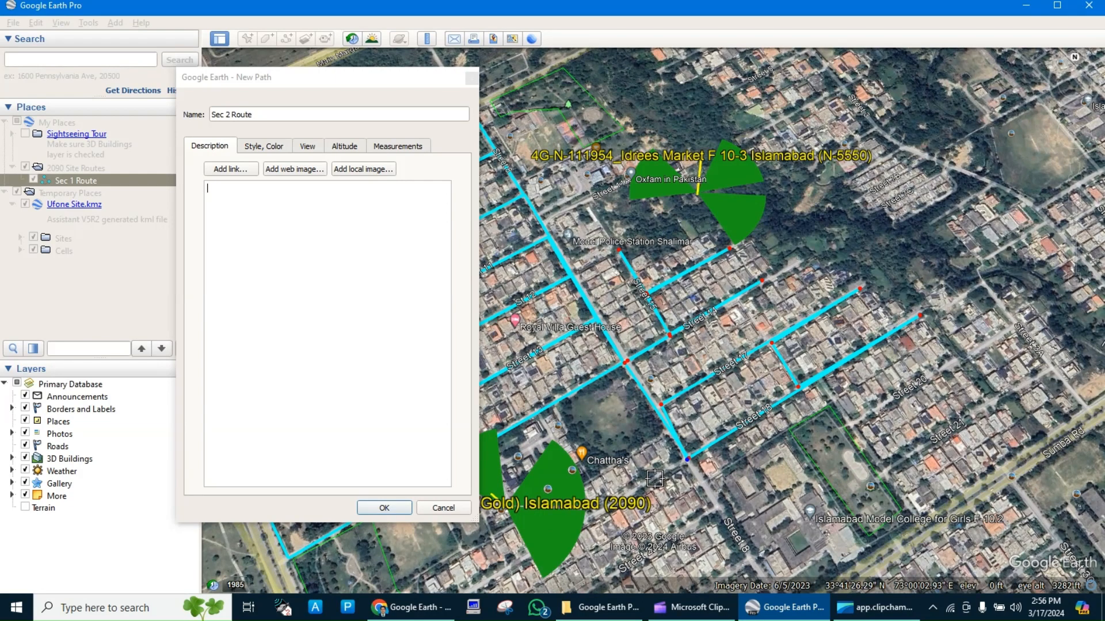
pyautogui.scroll(-2, 654, 478)
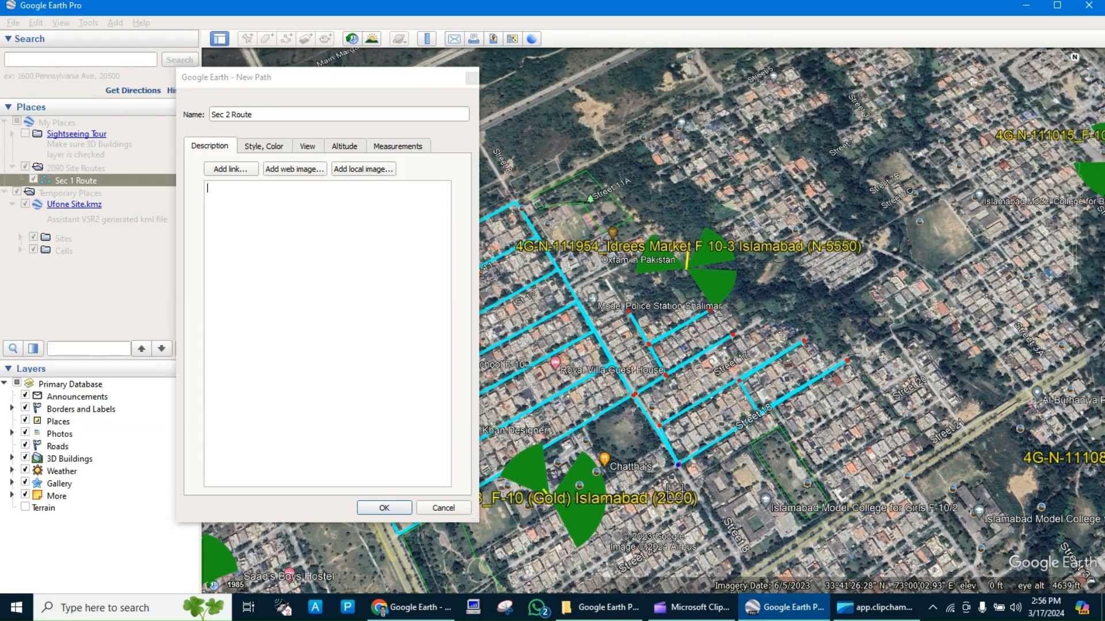
pyautogui.press('Down')
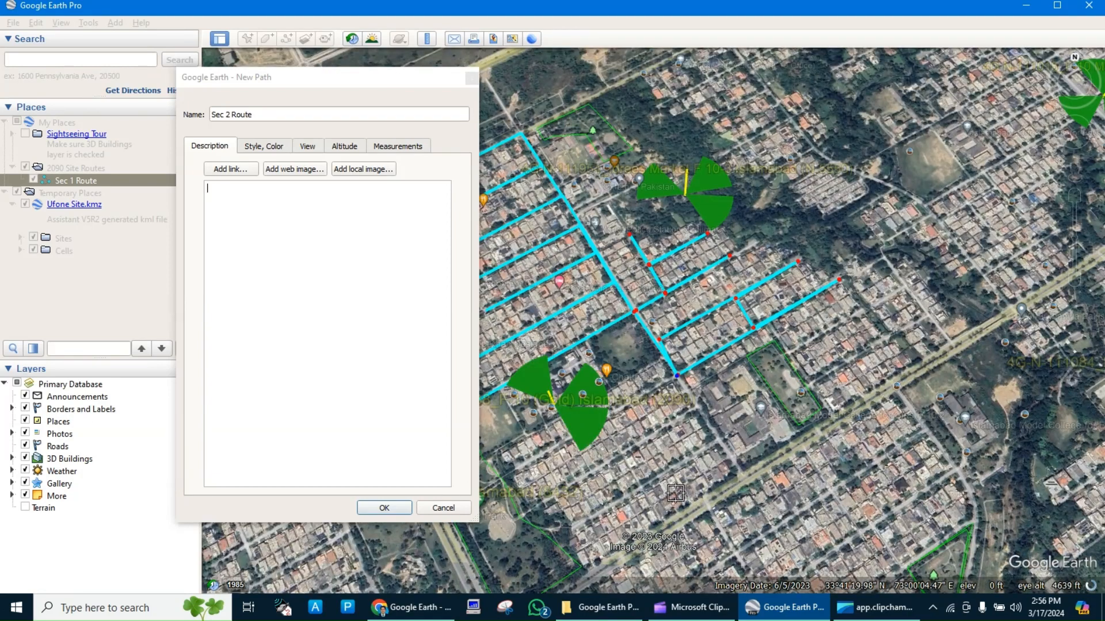
pyautogui.press('Down')
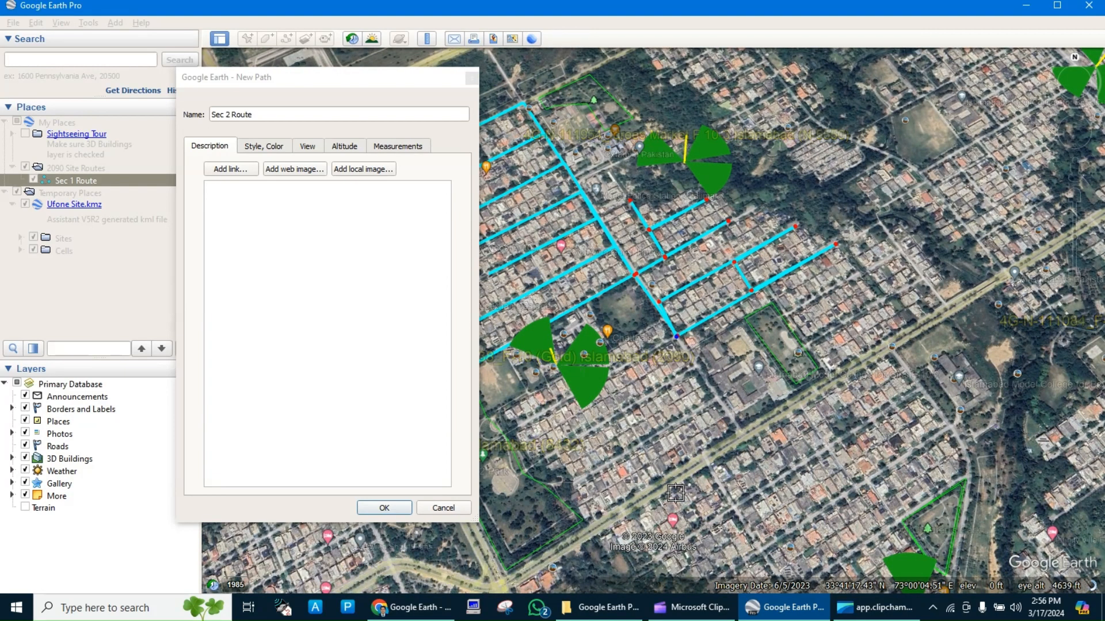
pyautogui.scroll(-1, 584, 426)
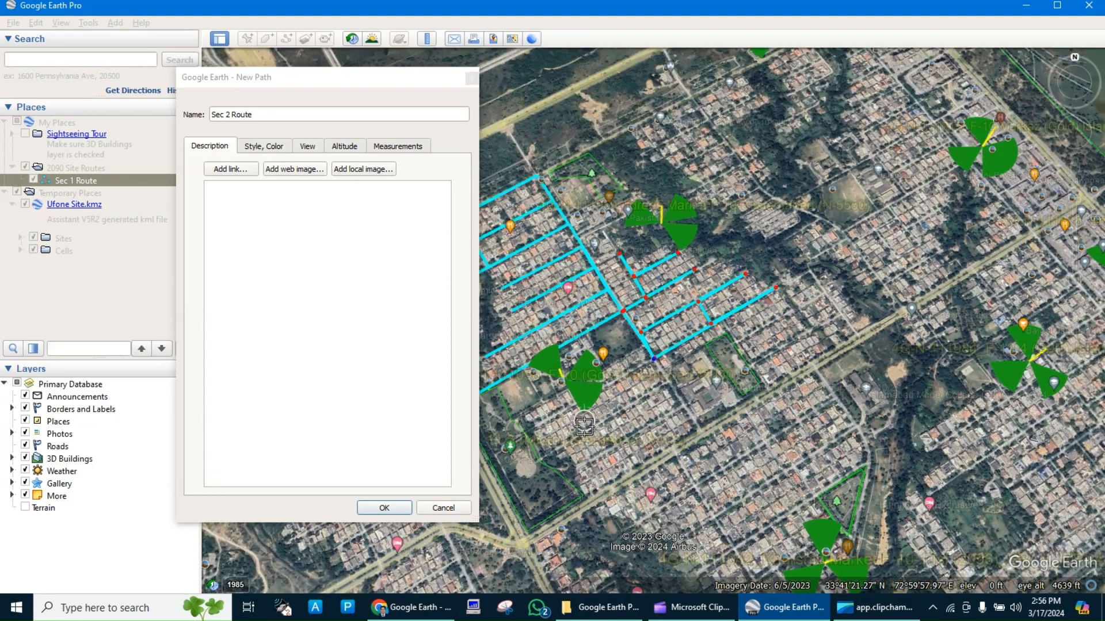
pyautogui.scroll(2, 584, 425)
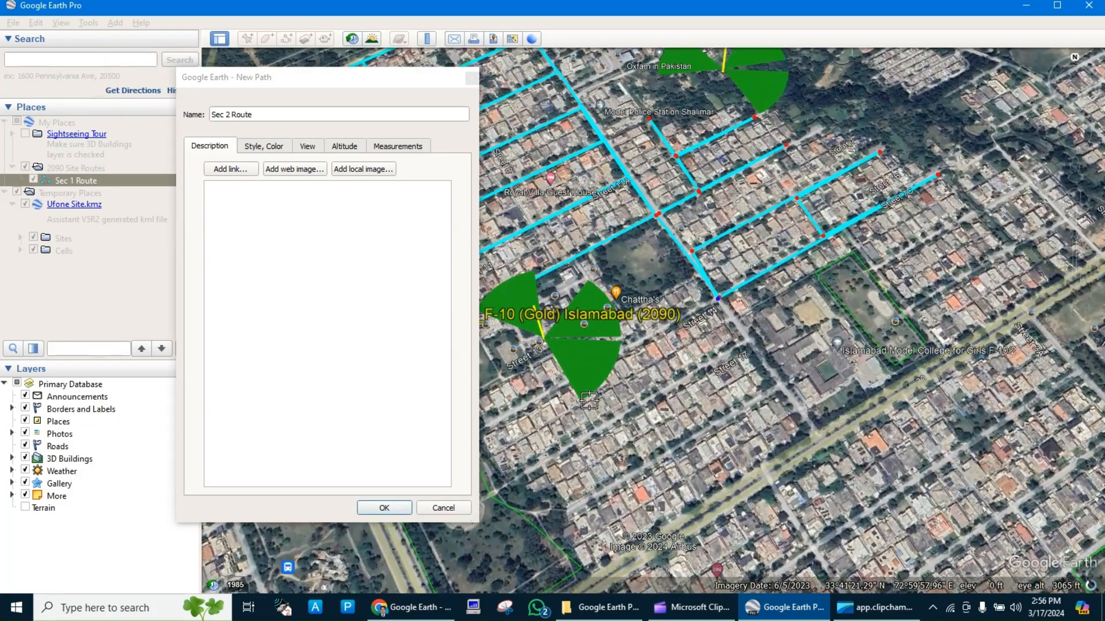
pyautogui.press('Left')
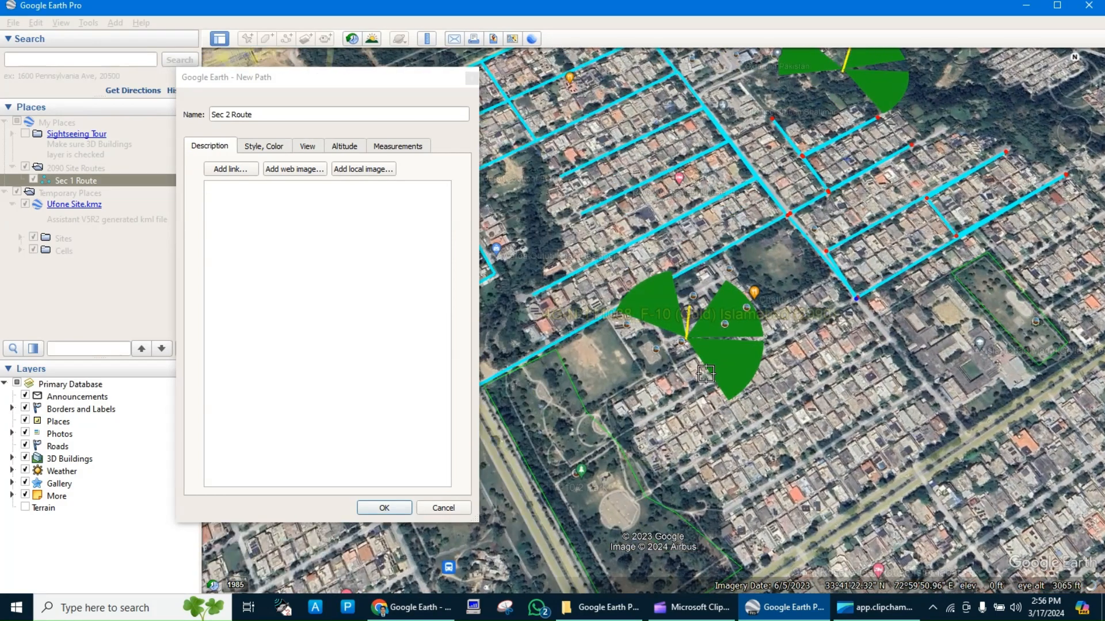
pyautogui.click(635, 425)
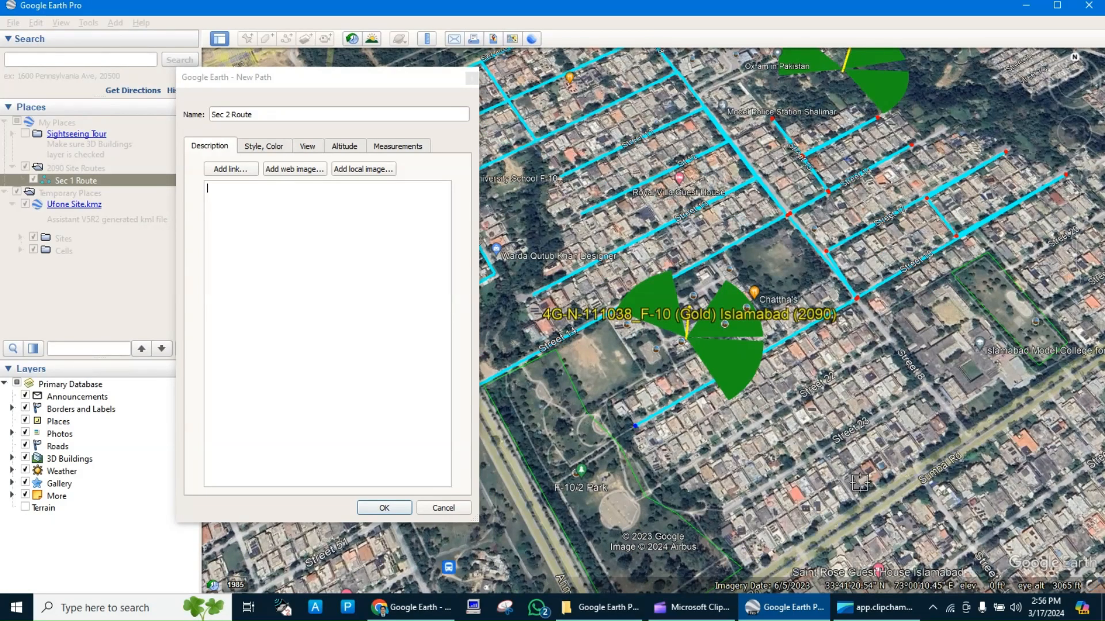
pyautogui.click(384, 508)
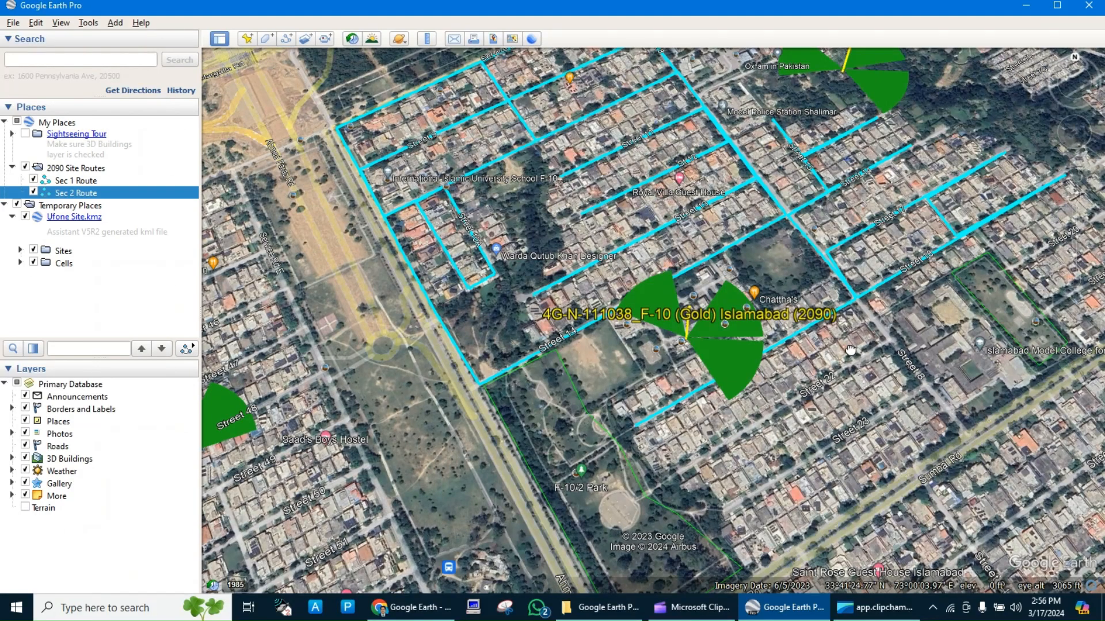
# Bring the sector 3 streets around Sumbal Road into view and start a new path named Sec 3 Route.
pyautogui.moveTo(850, 350); pyautogui.dragTo(631, 212)
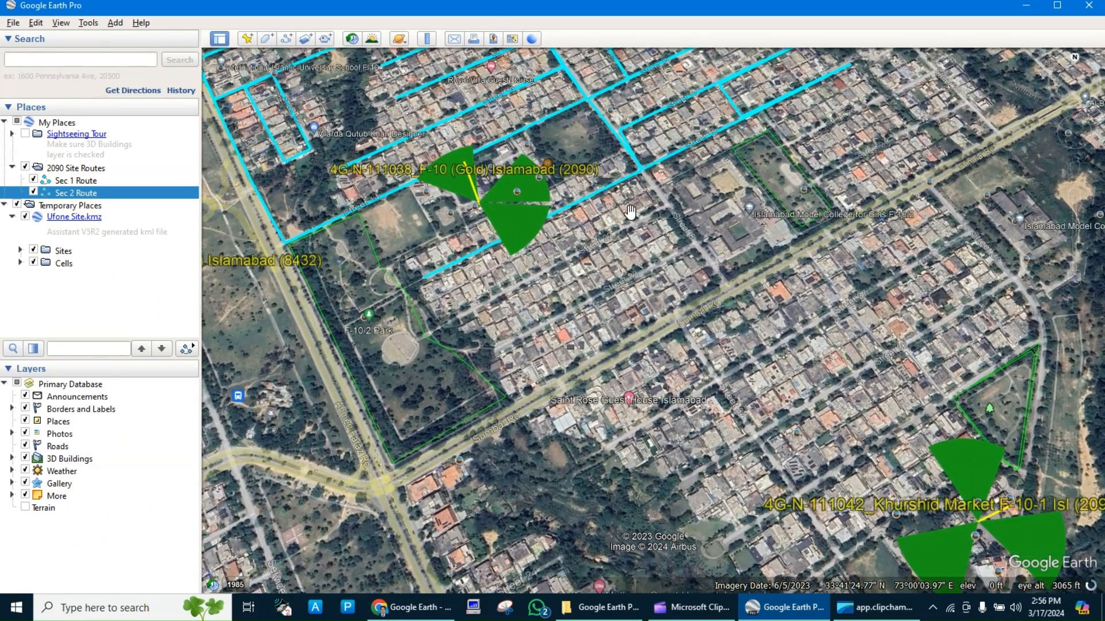
pyautogui.click(286, 39)
pyautogui.write('Se')
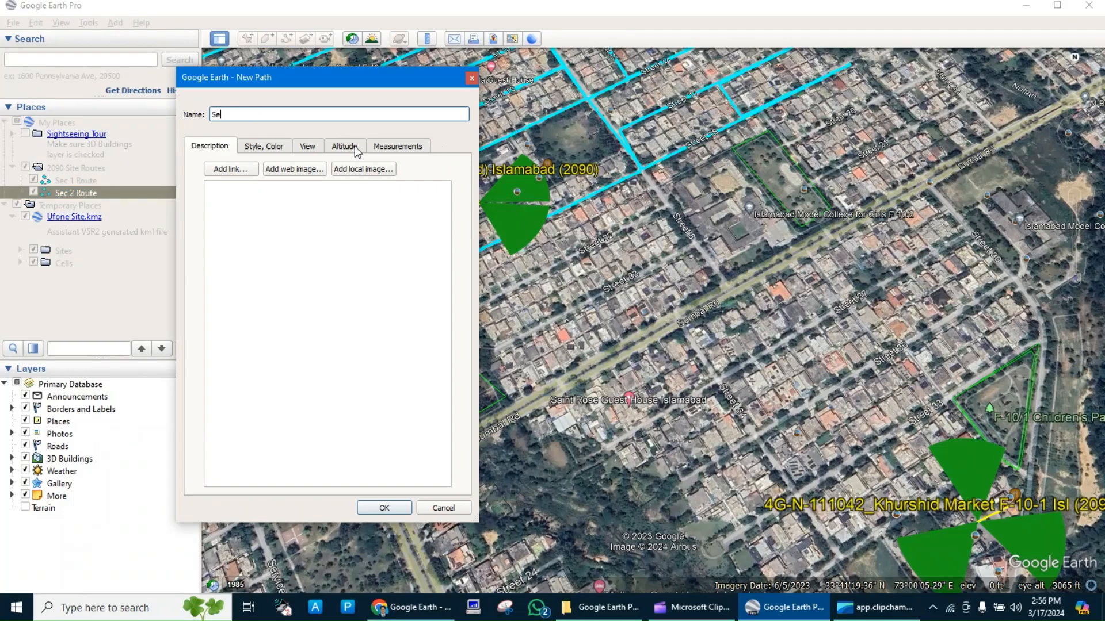
pyautogui.write('c 3 Route')
# Draw Sec 3 Route down Street 8 to Sumbal Road, back one junction, and southwest along the street just northwest of Sumbal Road.
pyautogui.click(645, 174)
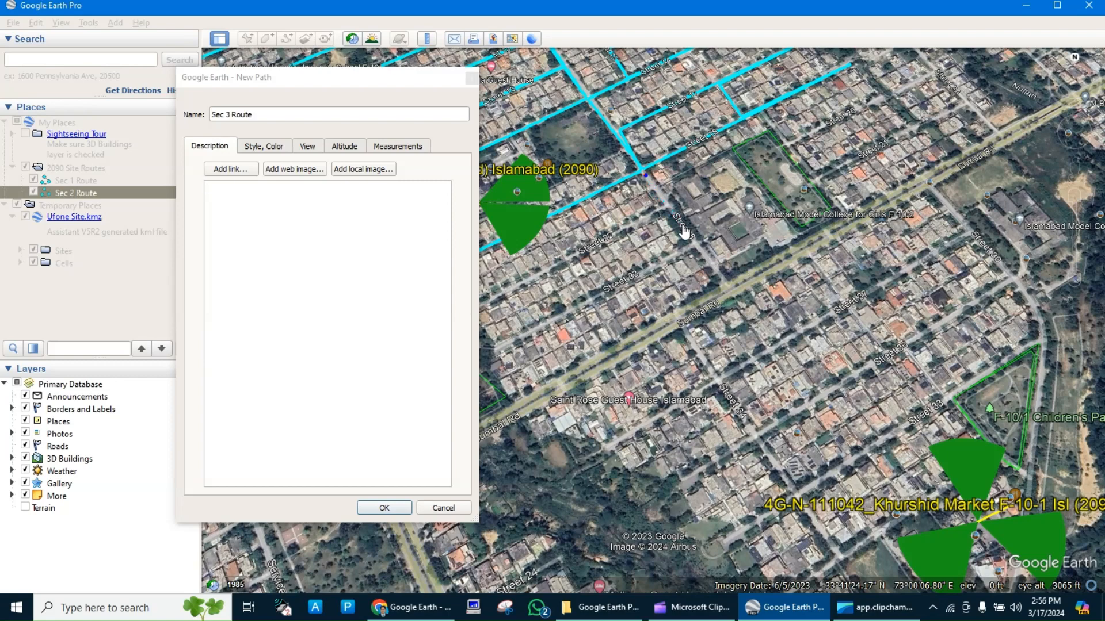
pyautogui.click(725, 284)
pyautogui.click(694, 248)
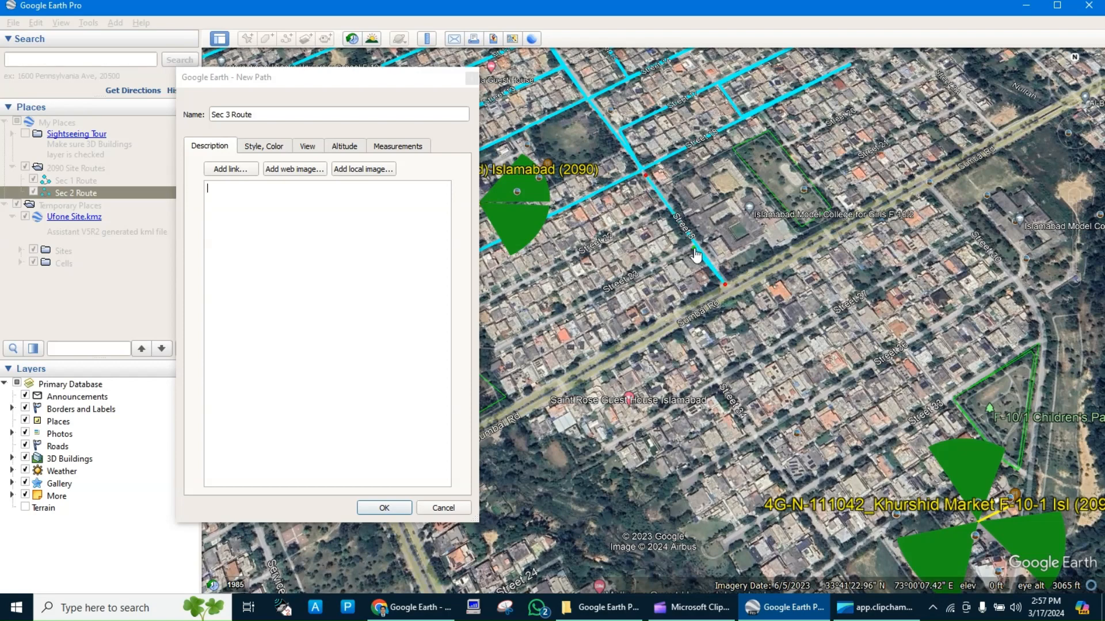
pyautogui.click(498, 347)
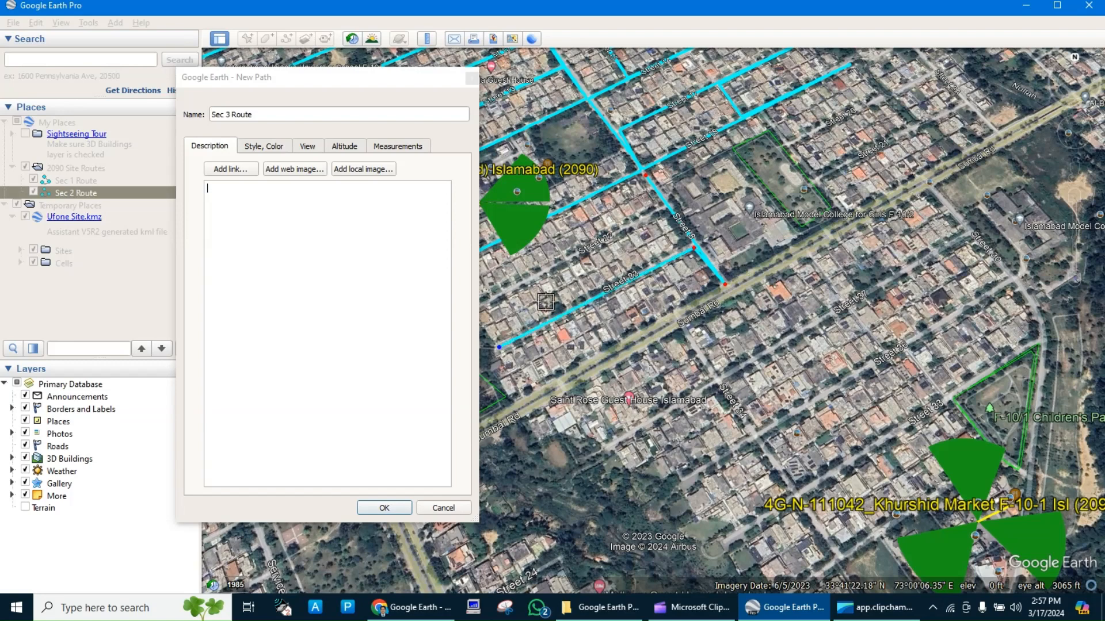
# Return the path to Street 8, go northwest to the next junction, and follow that parallel street southwest.
pyautogui.press('Down')
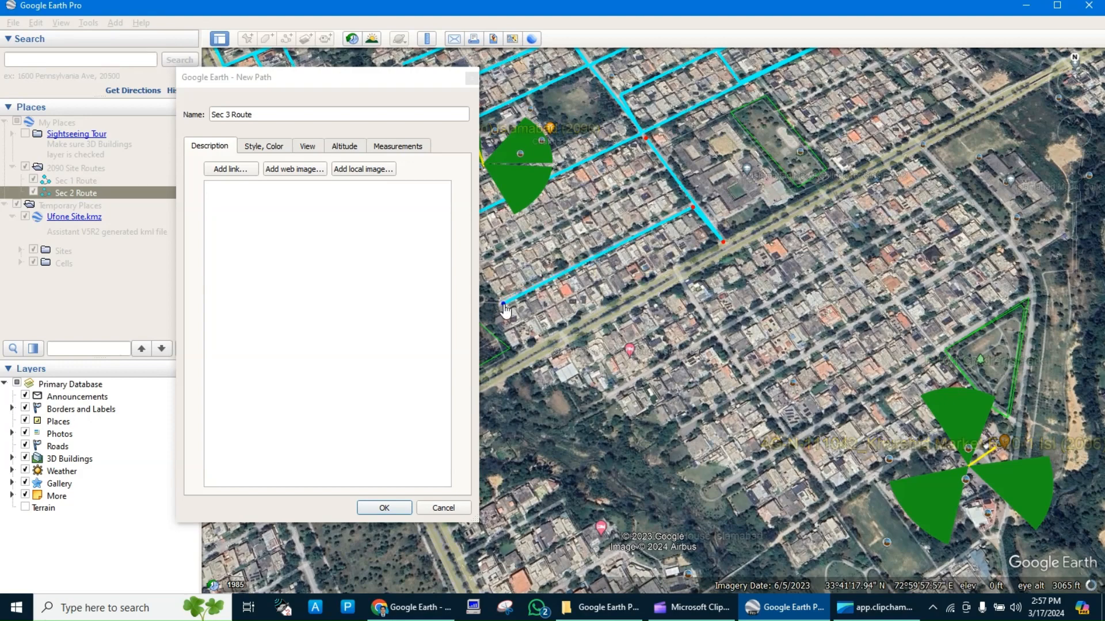
pyautogui.click(689, 200)
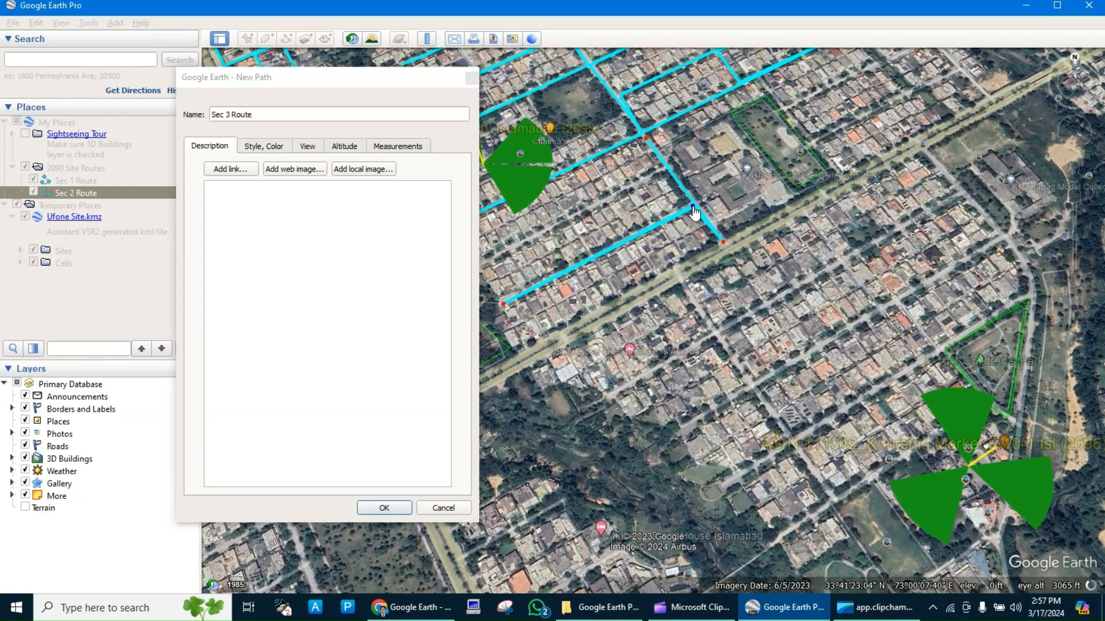
pyautogui.click(665, 166)
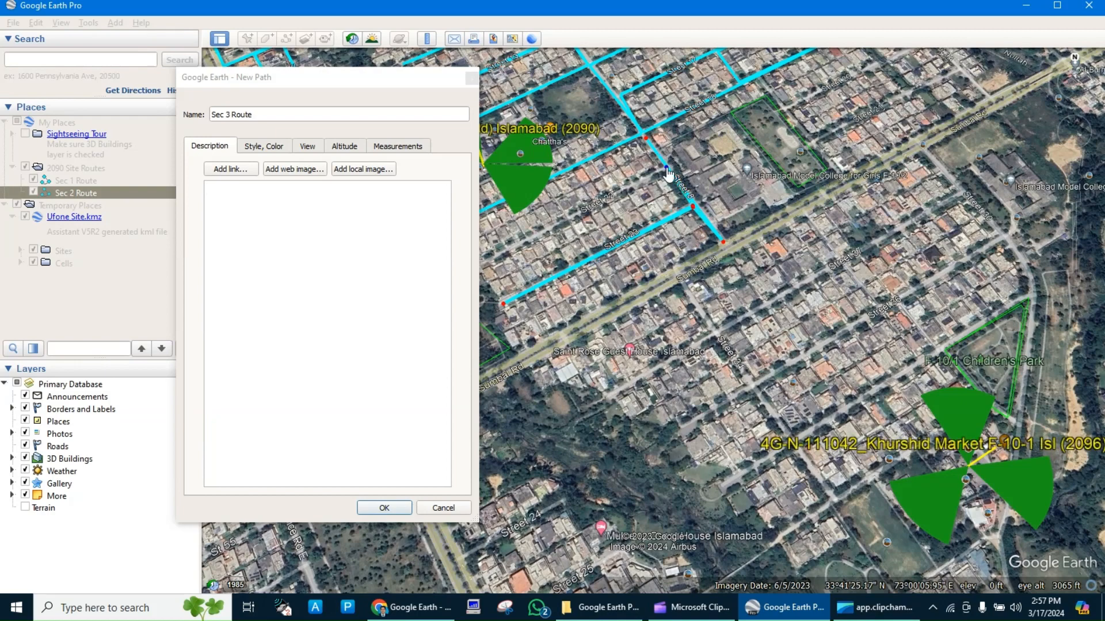
pyautogui.click(495, 256)
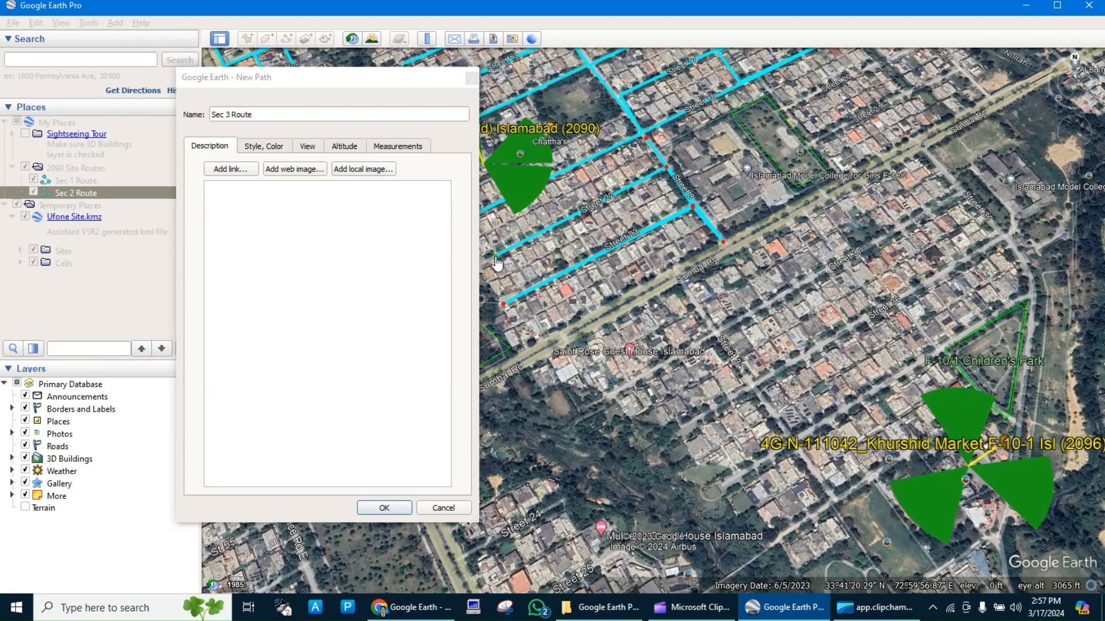
# Try a short branch northeast of Street 8, and pull the path's end point back to the Street 8 junction.
pyautogui.click(683, 161)
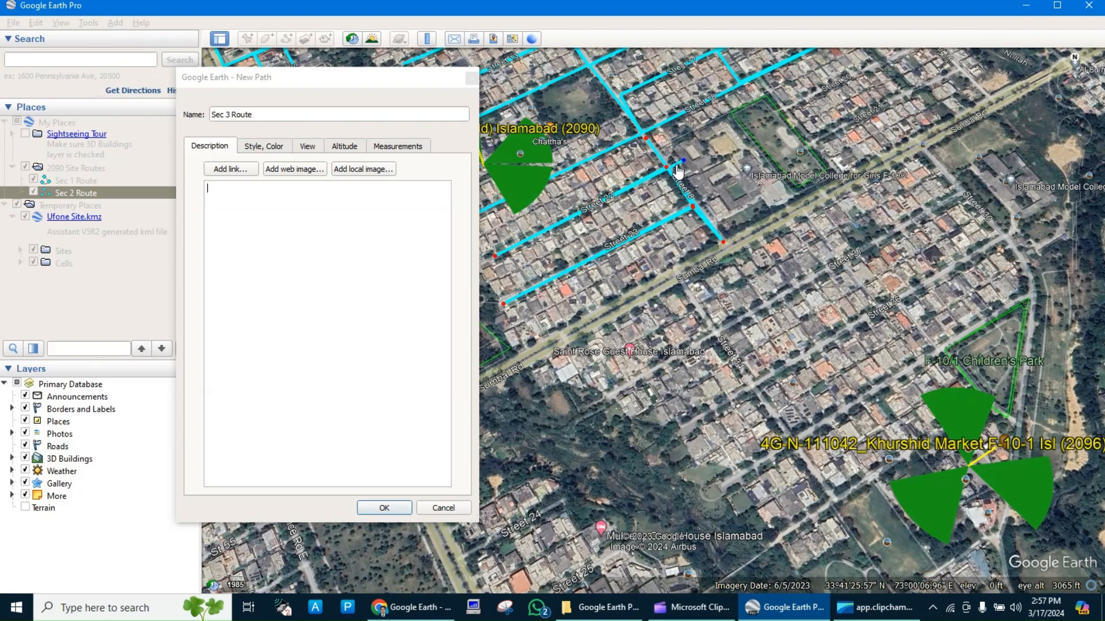
pyautogui.click(724, 138)
pyautogui.moveTo(726, 140); pyautogui.dragTo(727, 145)
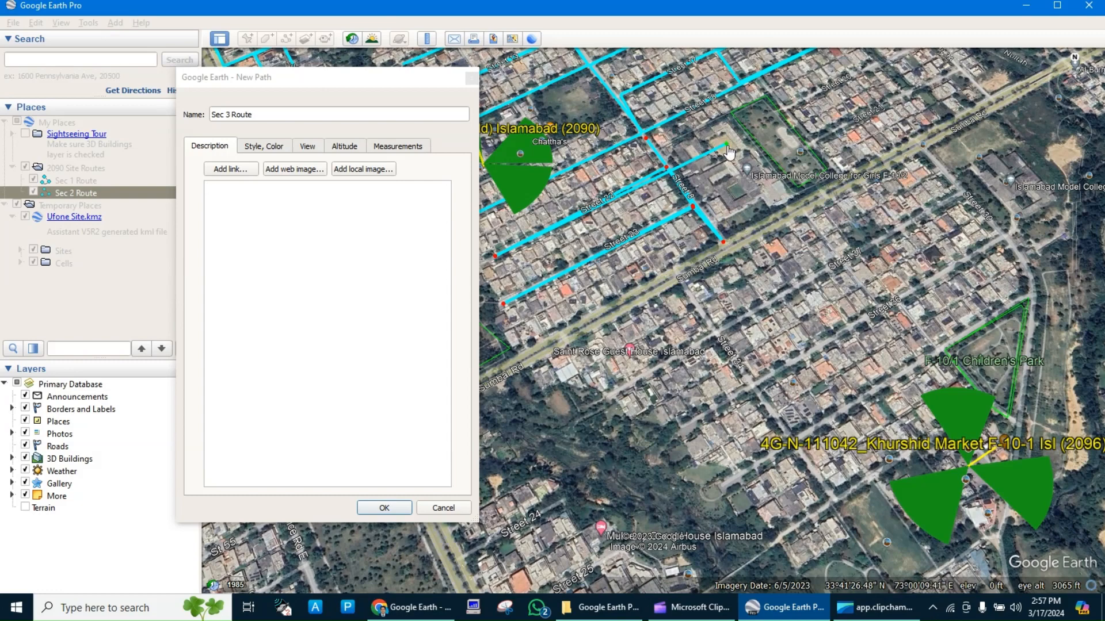
pyautogui.moveTo(722, 151); pyautogui.dragTo(670, 167)
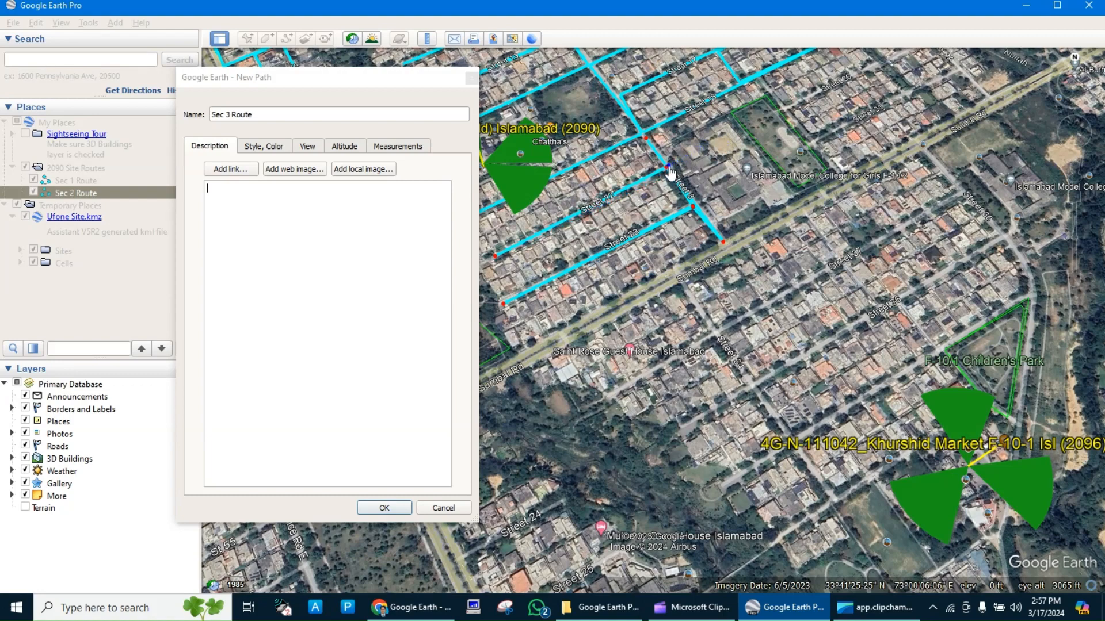
# Continue the path down Street 8 to Sumbal Road, northeast along Sumbal Road, and back to the side street opposite Street 8.
pyautogui.click(720, 248)
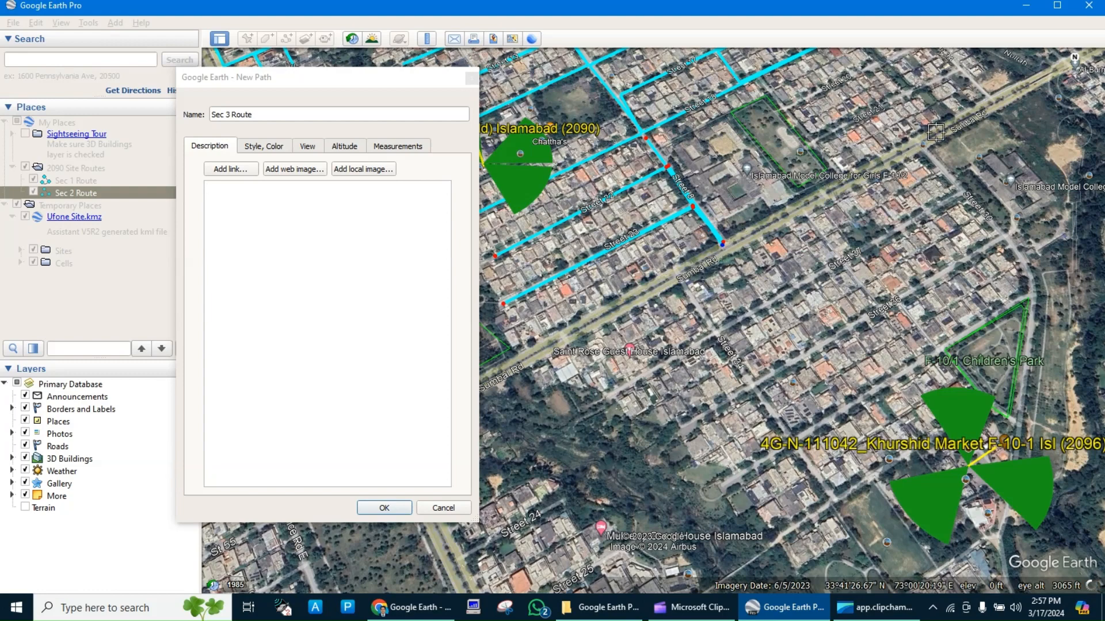
pyautogui.click(916, 142)
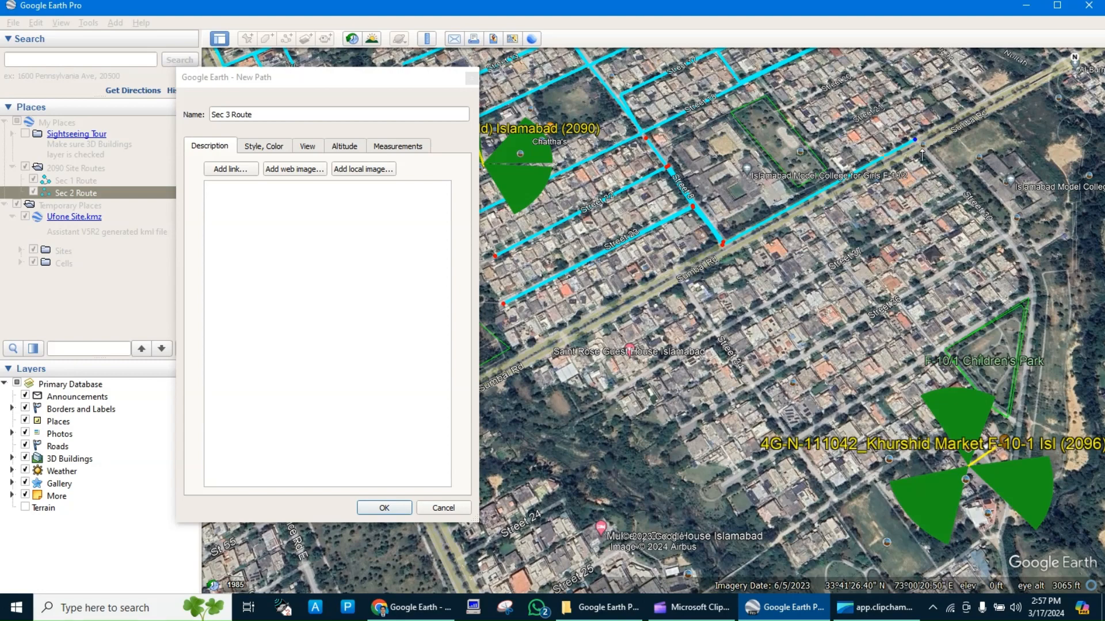
pyautogui.click(684, 279)
# Trace the path southeast along the side street, northeast along the second cross street, and northwest one block at its far end.
pyautogui.click(752, 390)
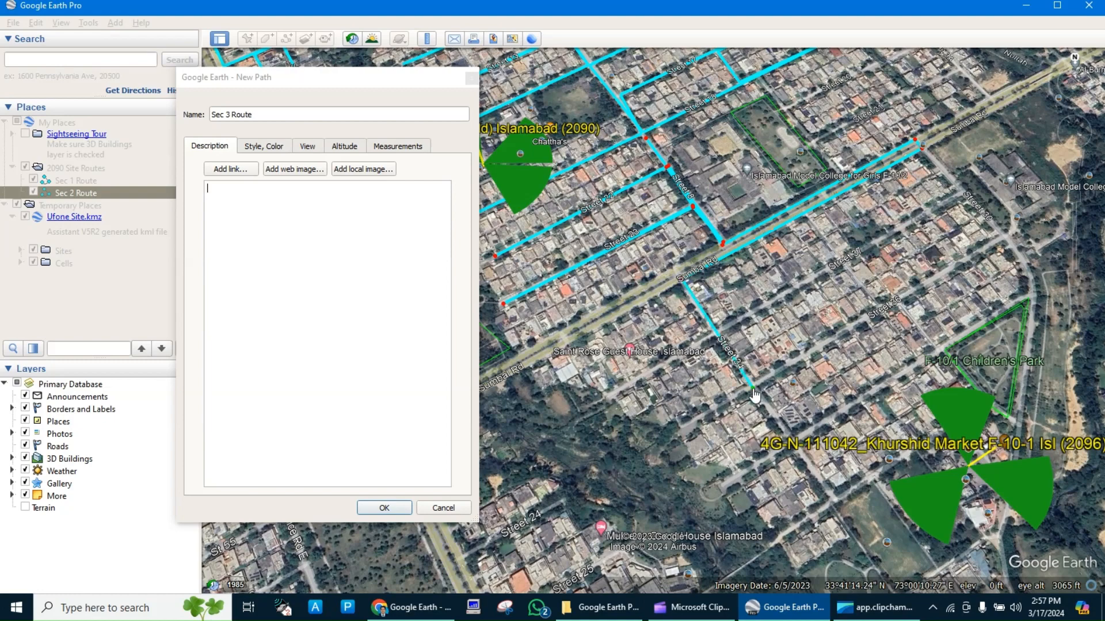
pyautogui.click(1004, 237)
pyautogui.click(970, 198)
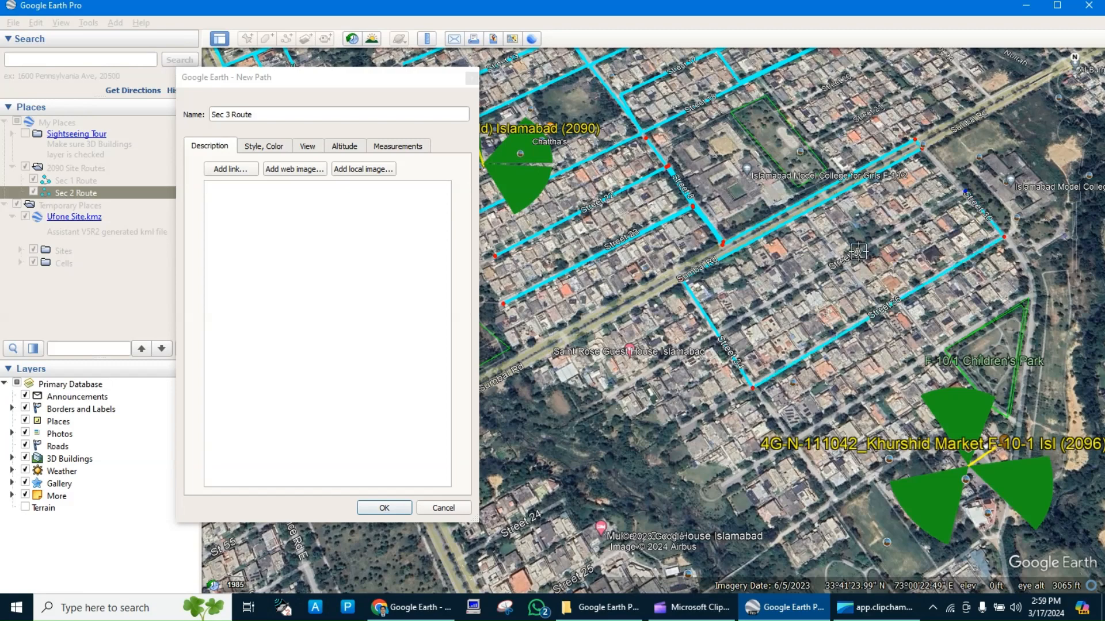
# Trace the path southwest along the first cross street to the side street junction, and back northeast to the cross street's far end.
pyautogui.click(721, 327)
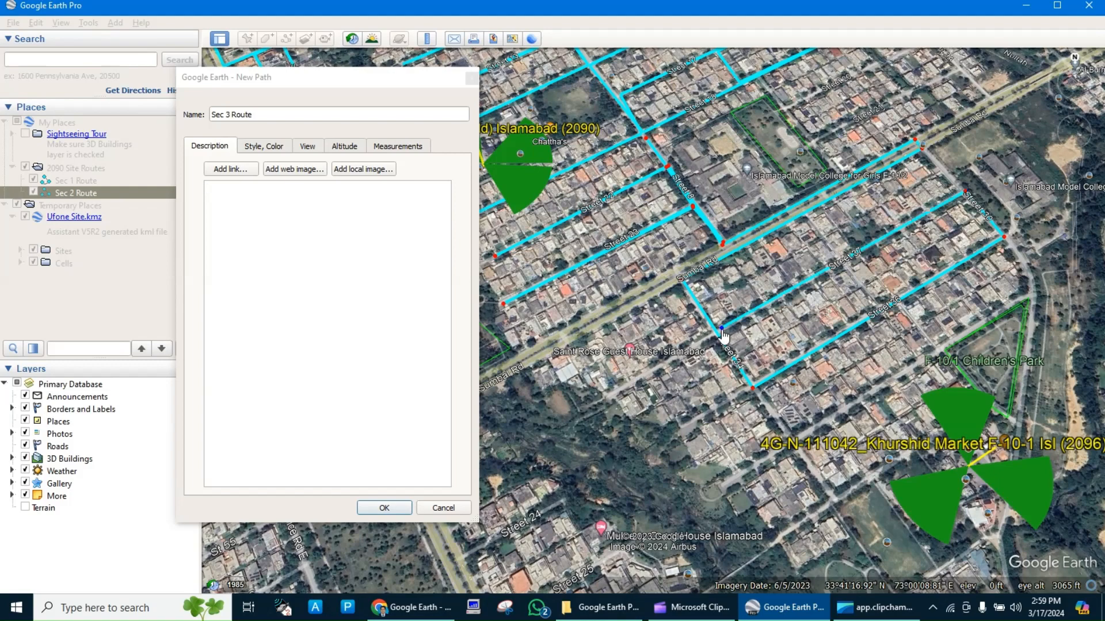
pyautogui.moveTo(722, 329); pyautogui.dragTo(719, 333)
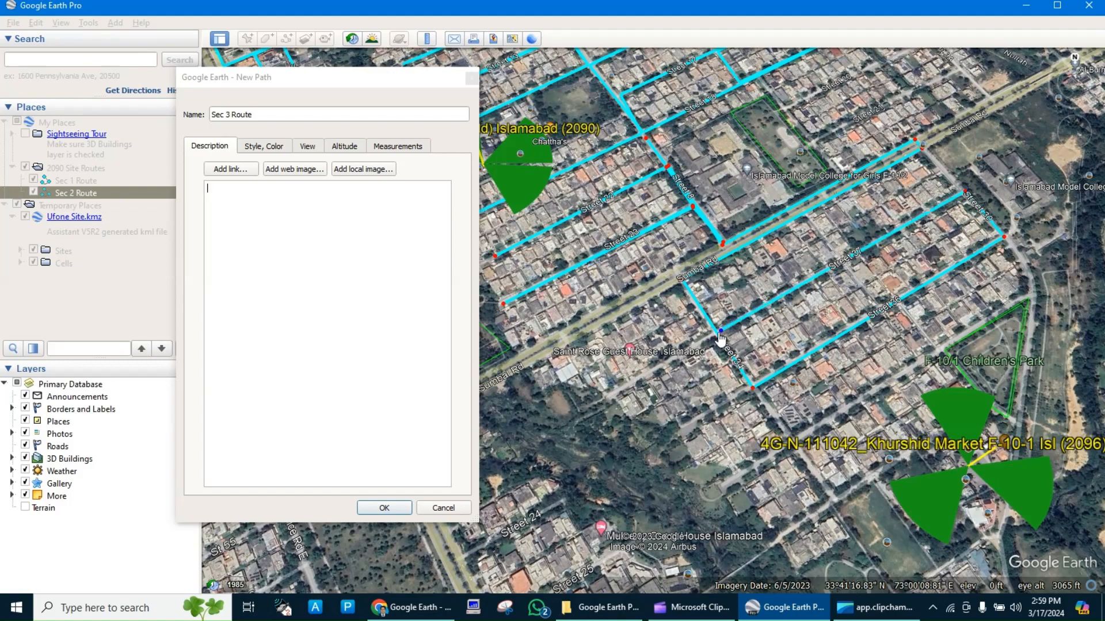
pyautogui.click(984, 185)
pyautogui.moveTo(984, 186); pyautogui.dragTo(967, 191)
# Extend the path southwest along the near side of Sumbal Road to the main road intersection, and cross to the opposite carriageway.
pyautogui.click(538, 357)
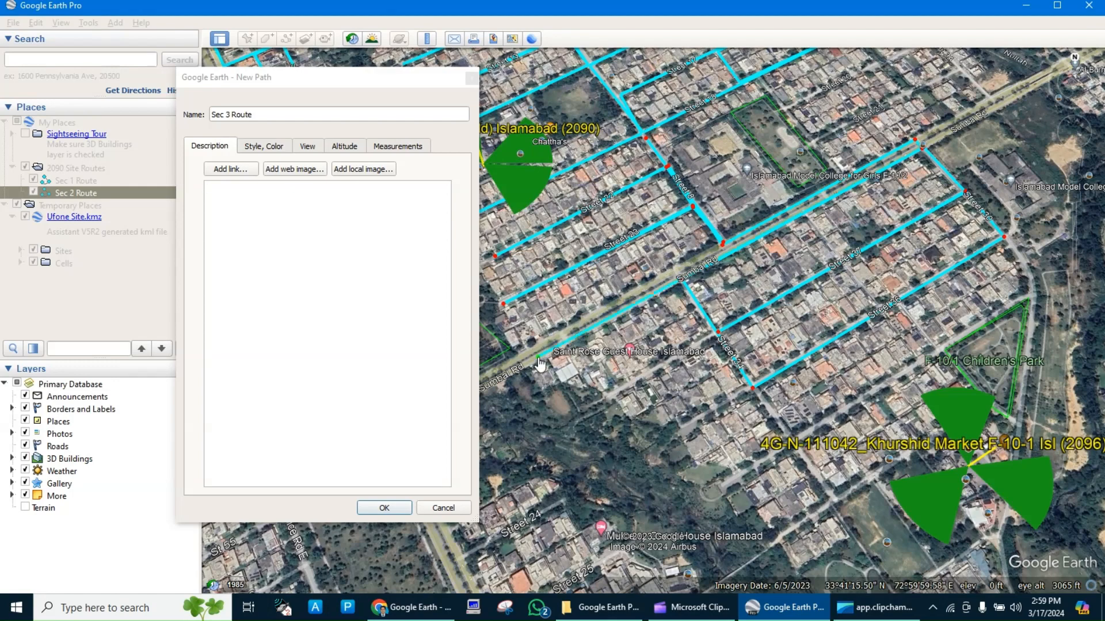
pyautogui.press('Left')
pyautogui.press('Left')
pyautogui.press('Left')
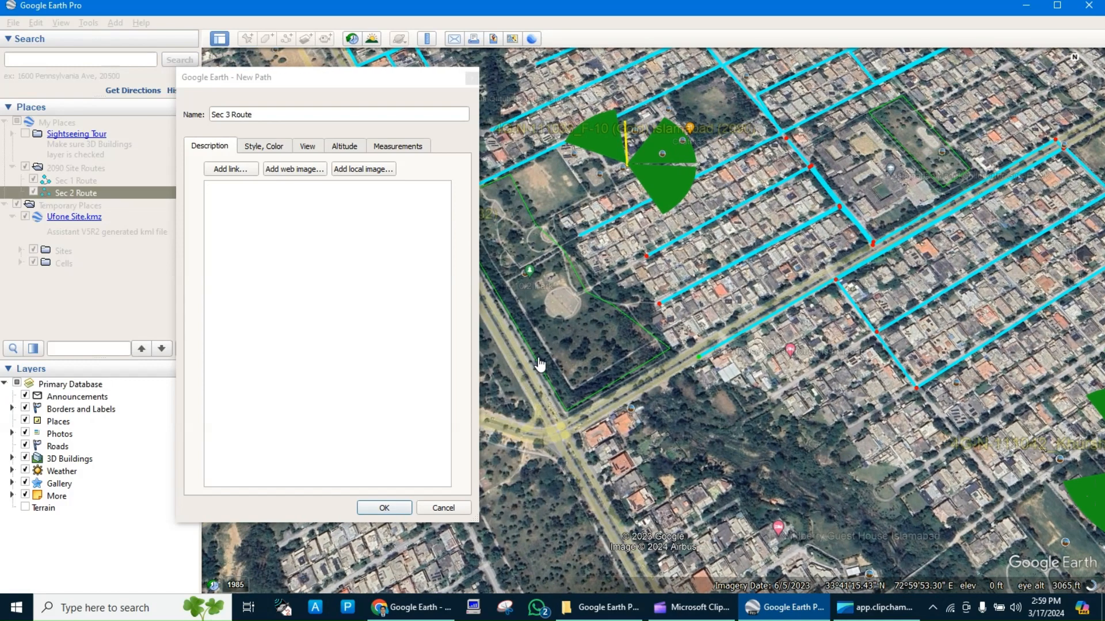
pyautogui.click(568, 435)
pyautogui.click(560, 426)
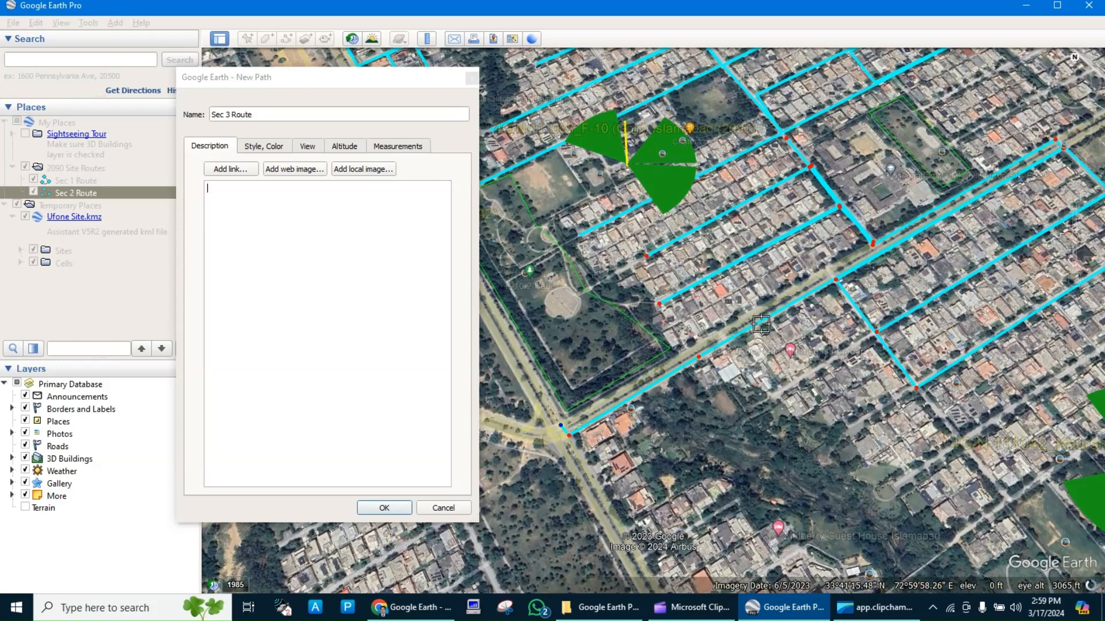
# Run the path back northeast along the opposite carriageway of Sumbal Road to the Street 8 junction.
pyautogui.click(870, 246)
pyautogui.click(560, 424)
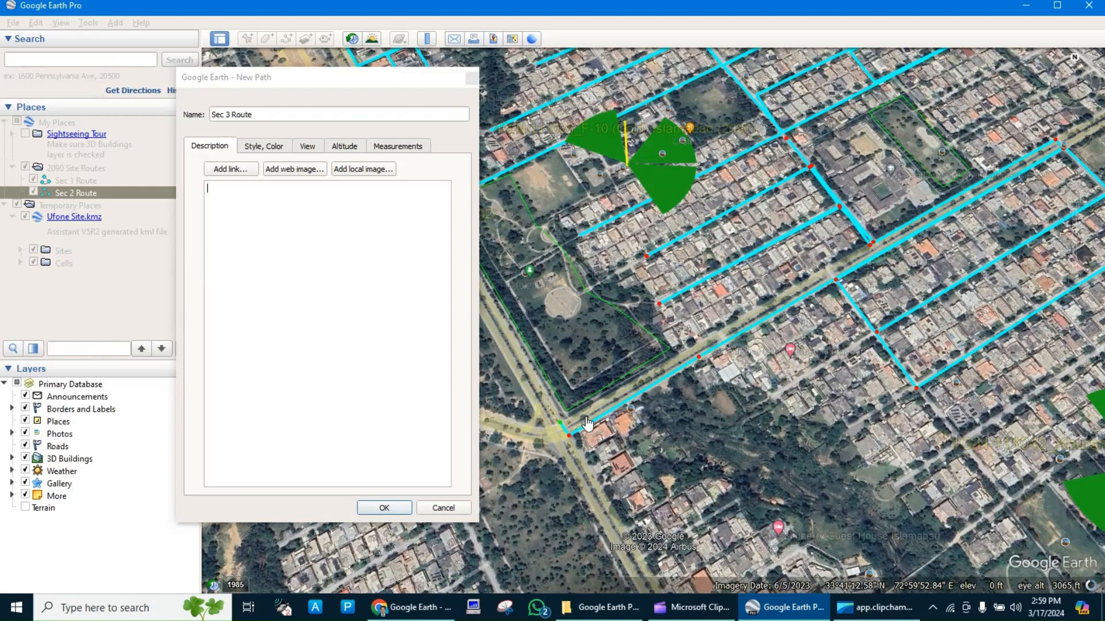
pyautogui.click(633, 391)
pyautogui.moveTo(635, 396); pyautogui.dragTo(869, 253)
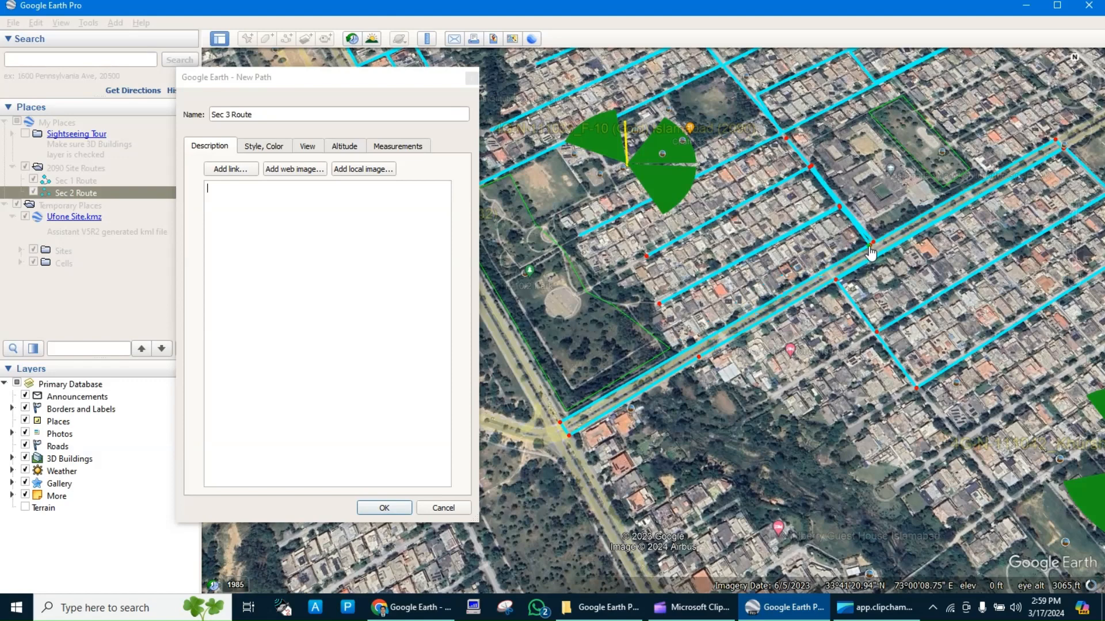
# Check the whole traced route on the map and save it as the Sec 3 Route path.
pyautogui.scroll(2, 784, 270)
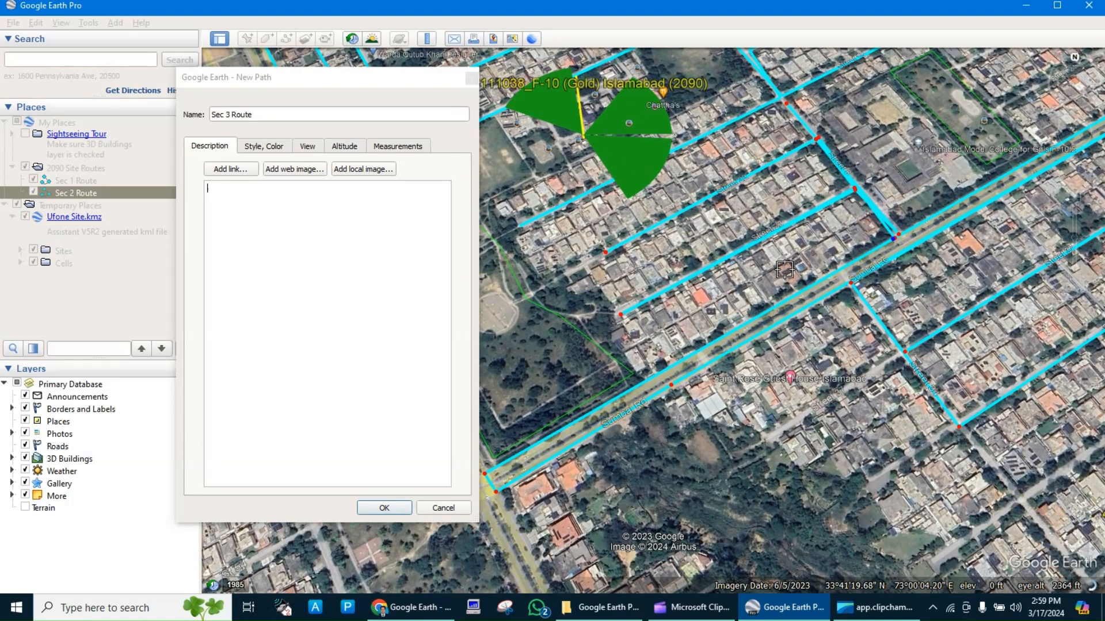
pyautogui.scroll(-2, 784, 269)
pyautogui.scroll(-2, 784, 270)
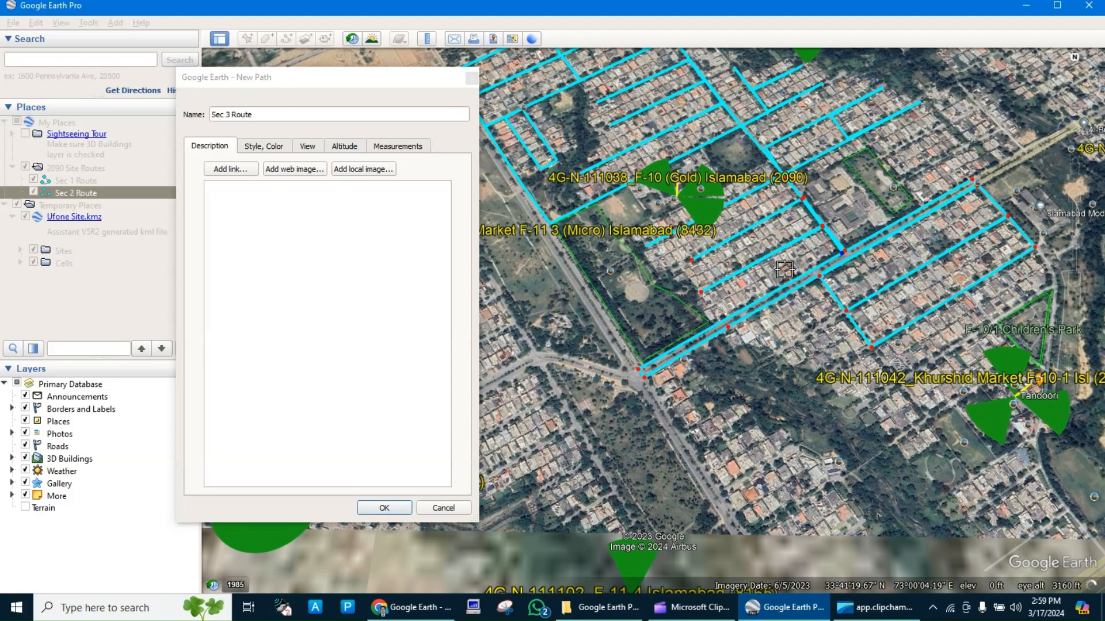
pyautogui.scroll(-1, 784, 269)
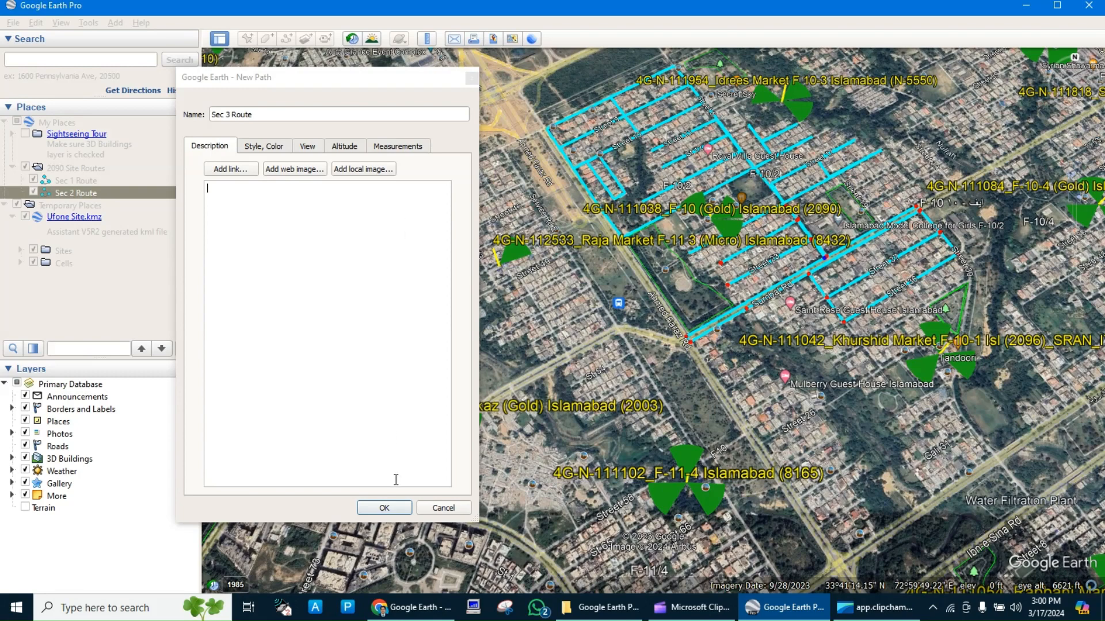
pyautogui.click(384, 508)
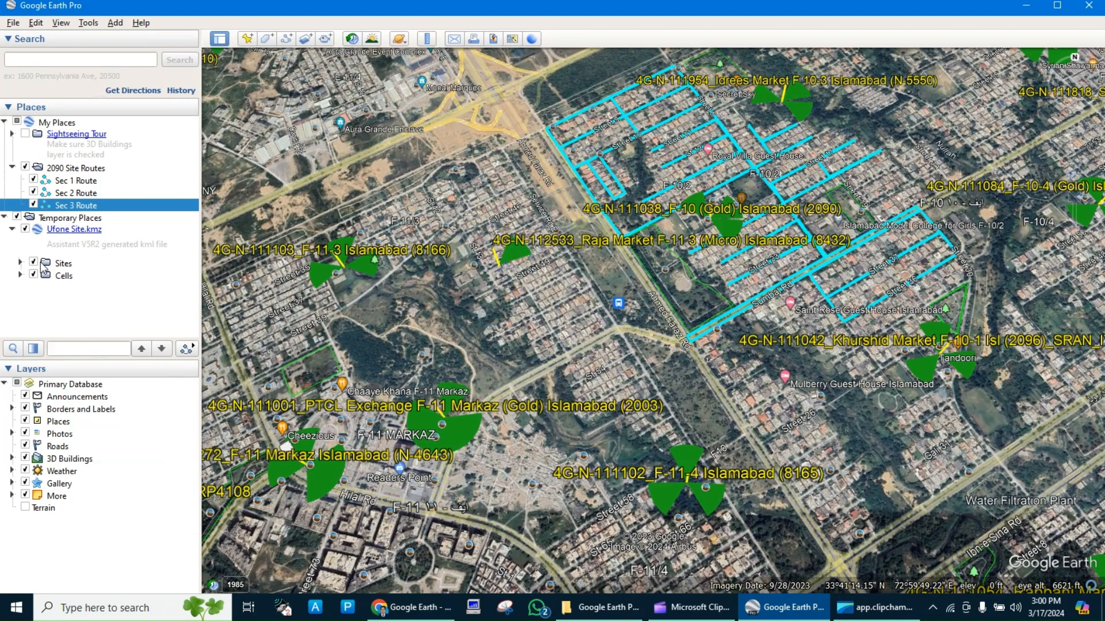
# Hide the Sites and Cells folders, and save the 2090 Site Routes folder to the desktop as 2090 Site Routes S1 S2 S3.kmz.
pyautogui.click(33, 263)
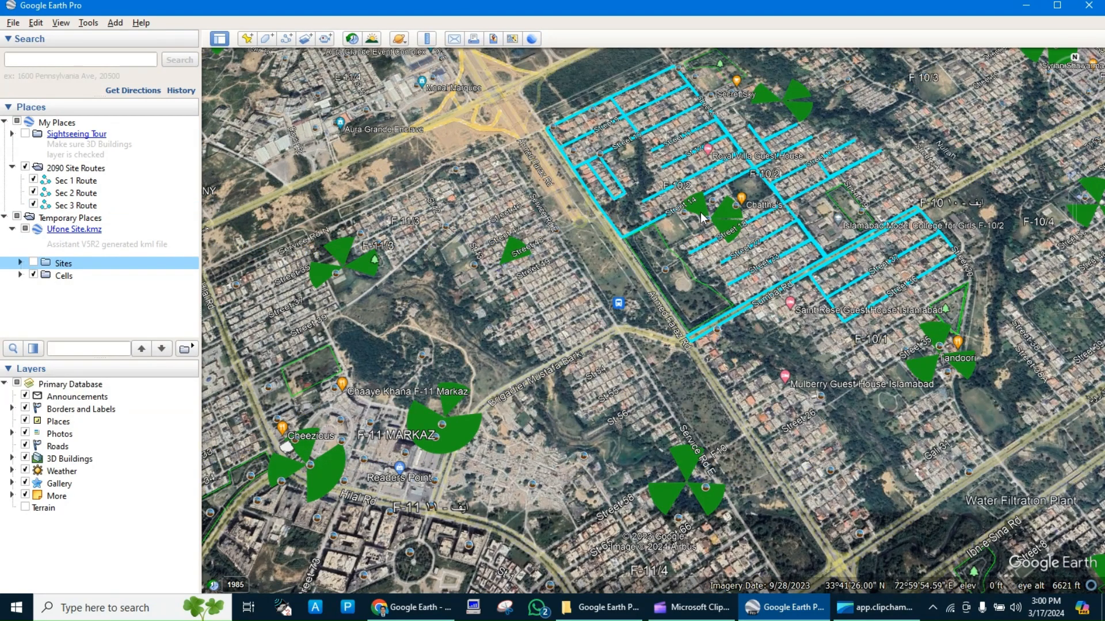
pyautogui.click(34, 275)
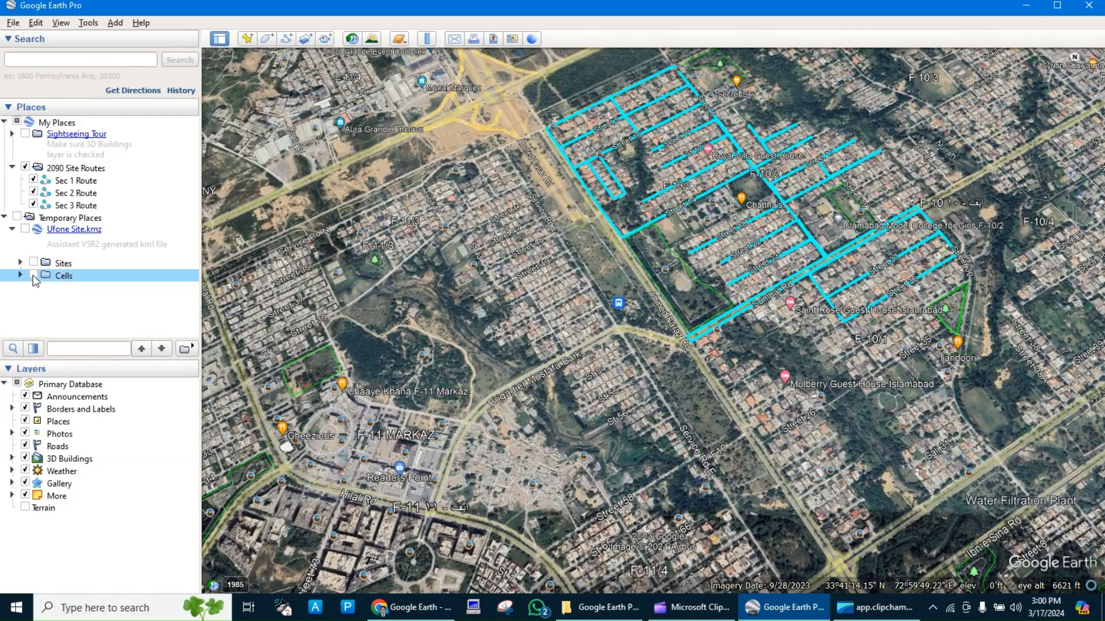
pyautogui.click(66, 170)
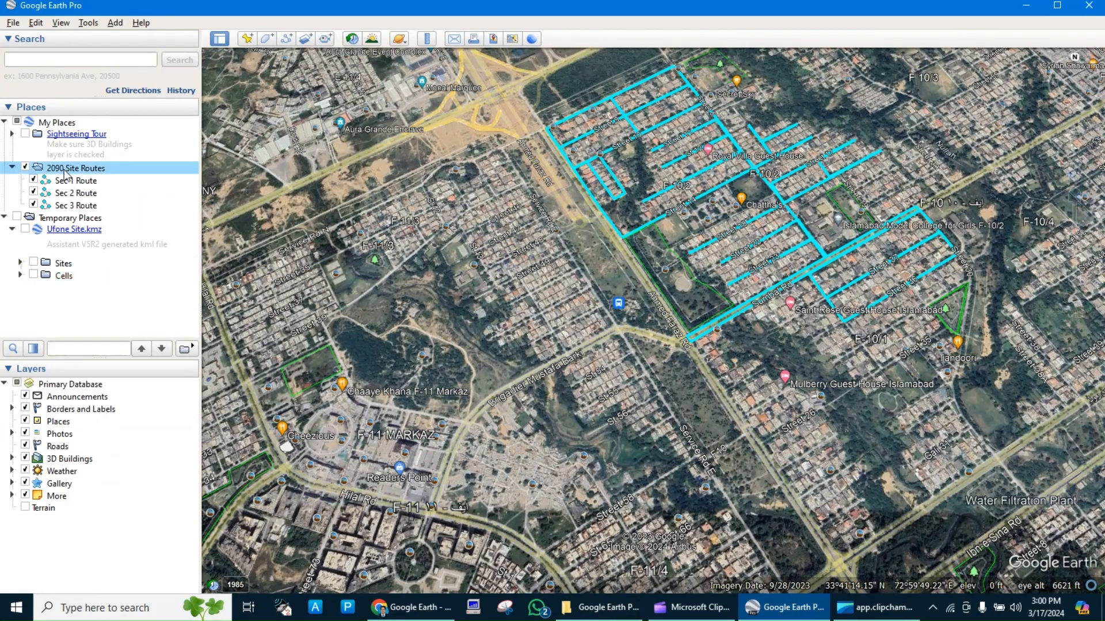
pyautogui.rightClick(65, 172)
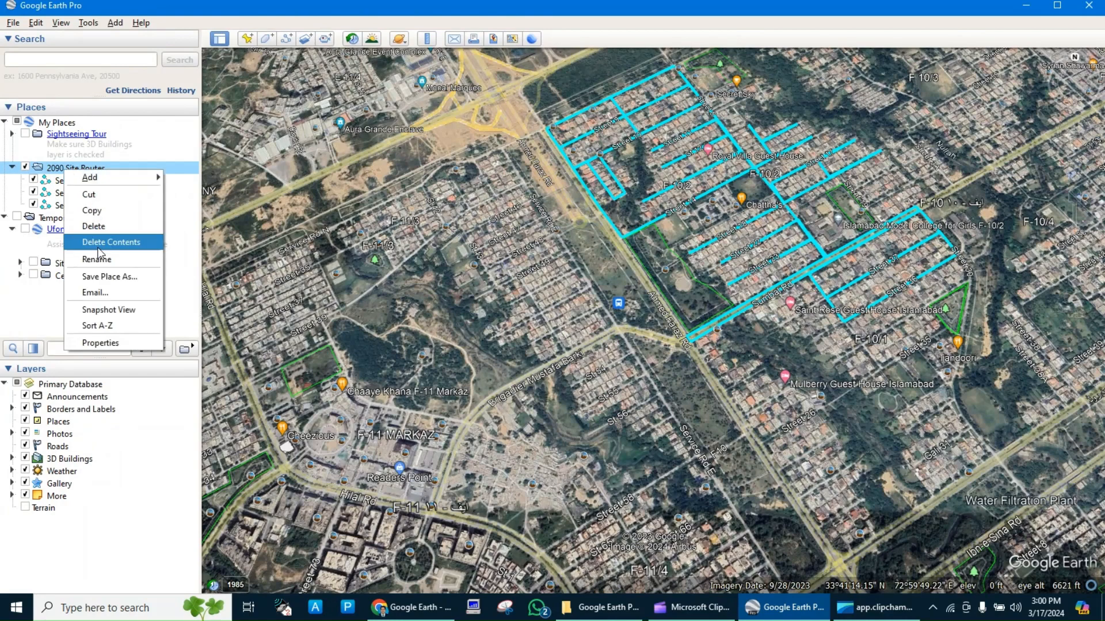
pyautogui.click(119, 278)
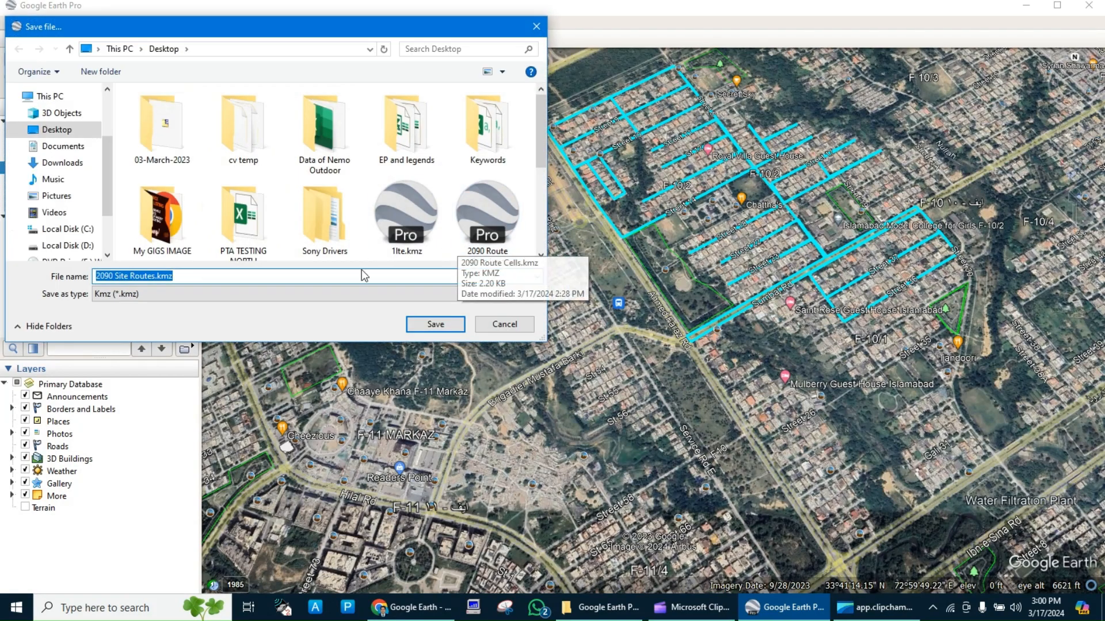
pyautogui.click(332, 277)
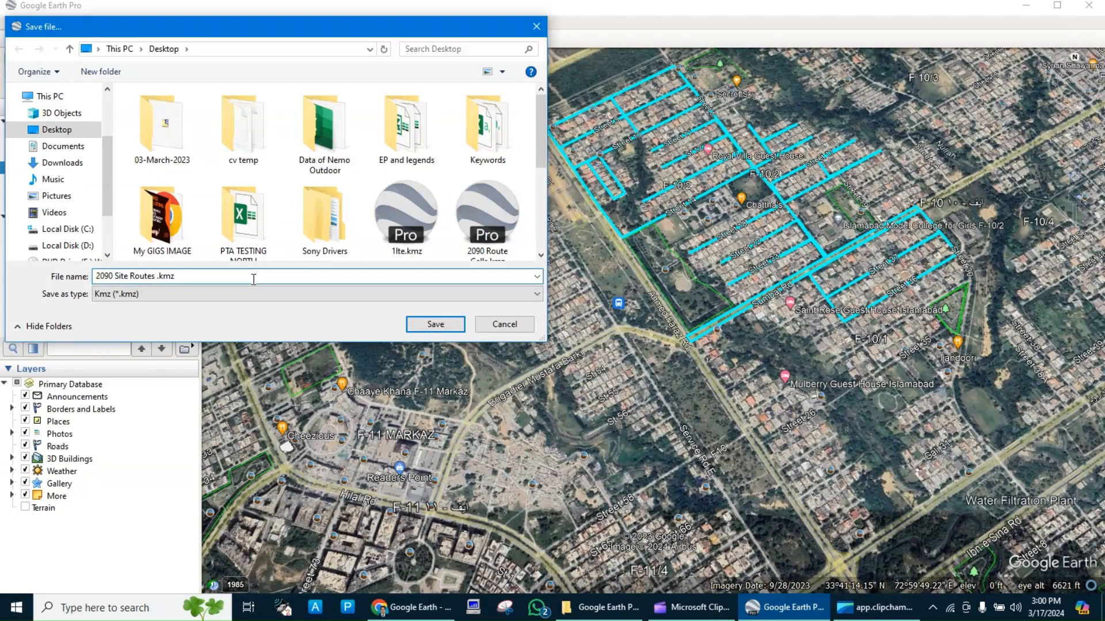
pyautogui.write('S2 S3')
pyautogui.press('Tab')
pyautogui.click(413, 326)
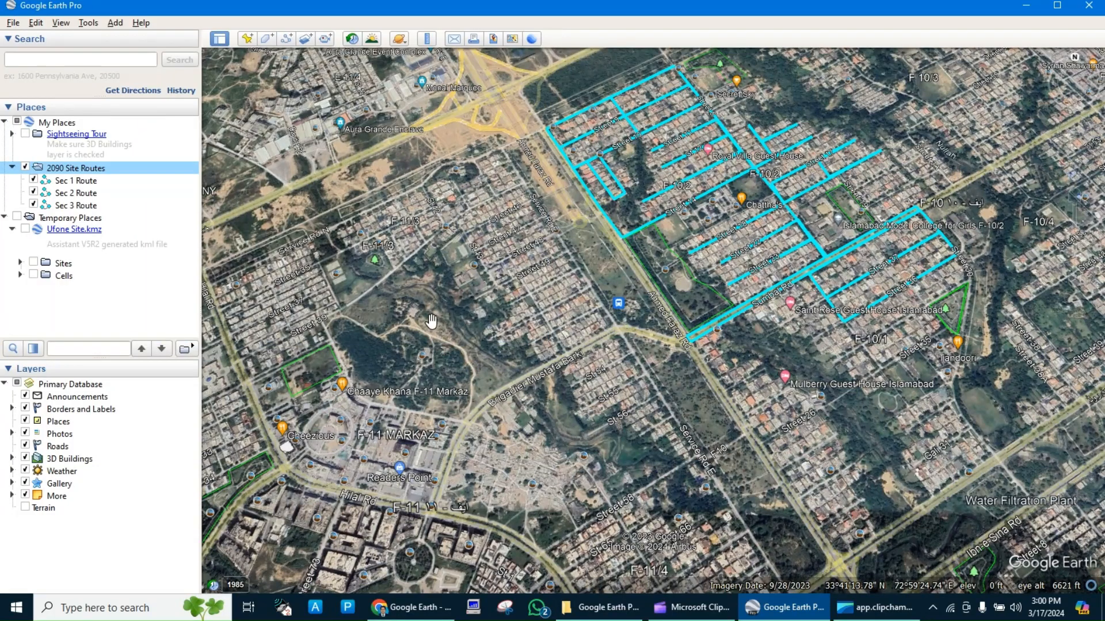
# Switch to Google Earth on the web and import 2090 Site Routes S1 S2 S3.kmz from the desktop.
pyautogui.click(15, 24)
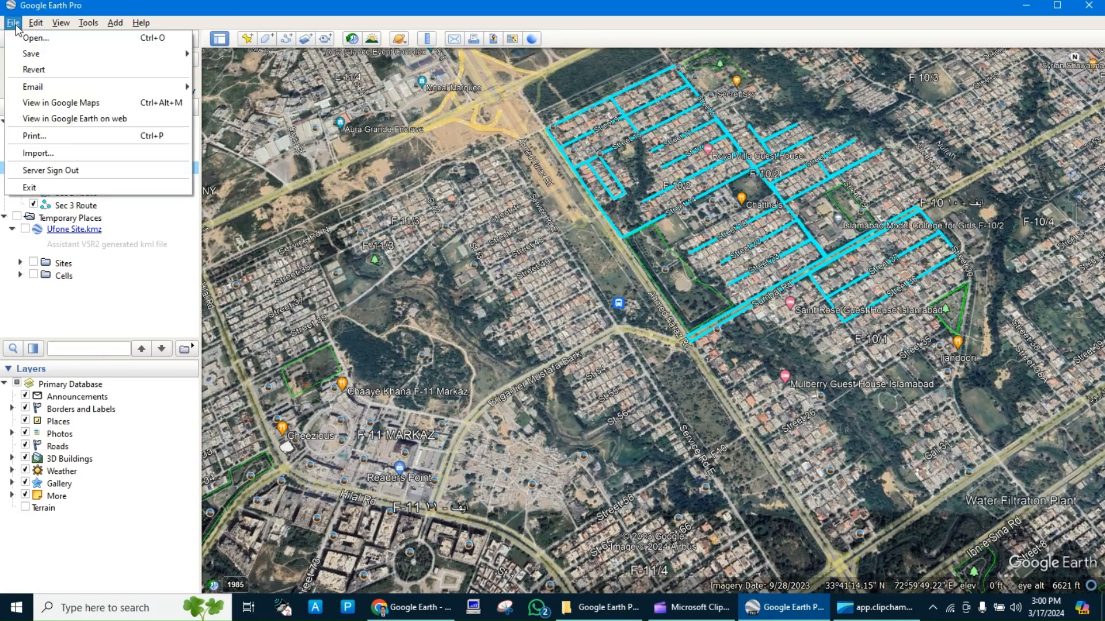
pyautogui.click(54, 117)
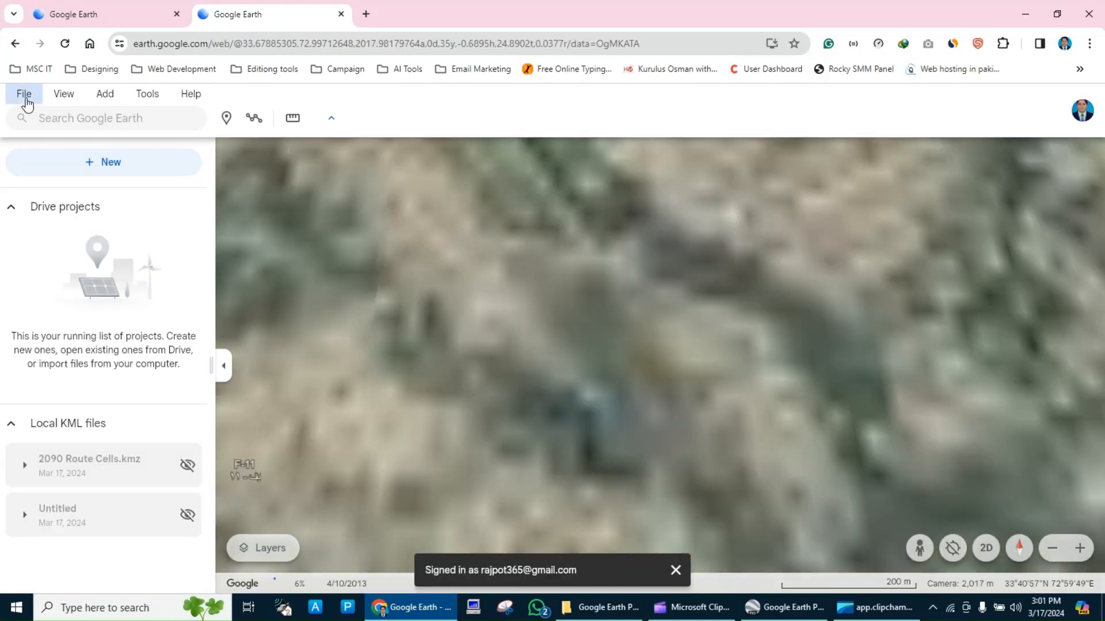
pyautogui.click(24, 95)
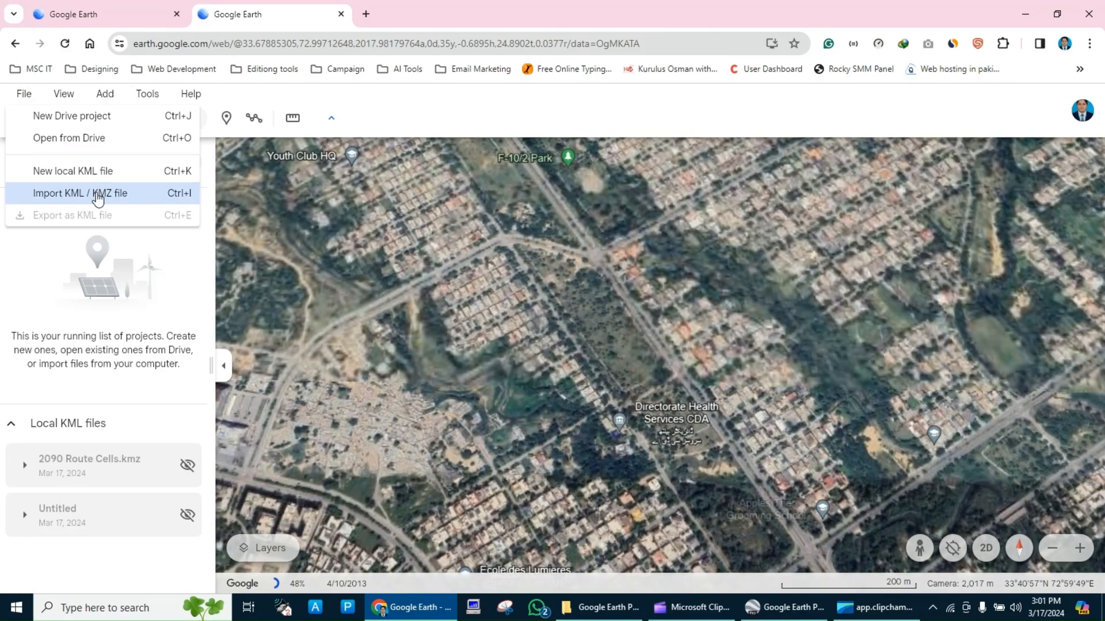
pyautogui.click(115, 193)
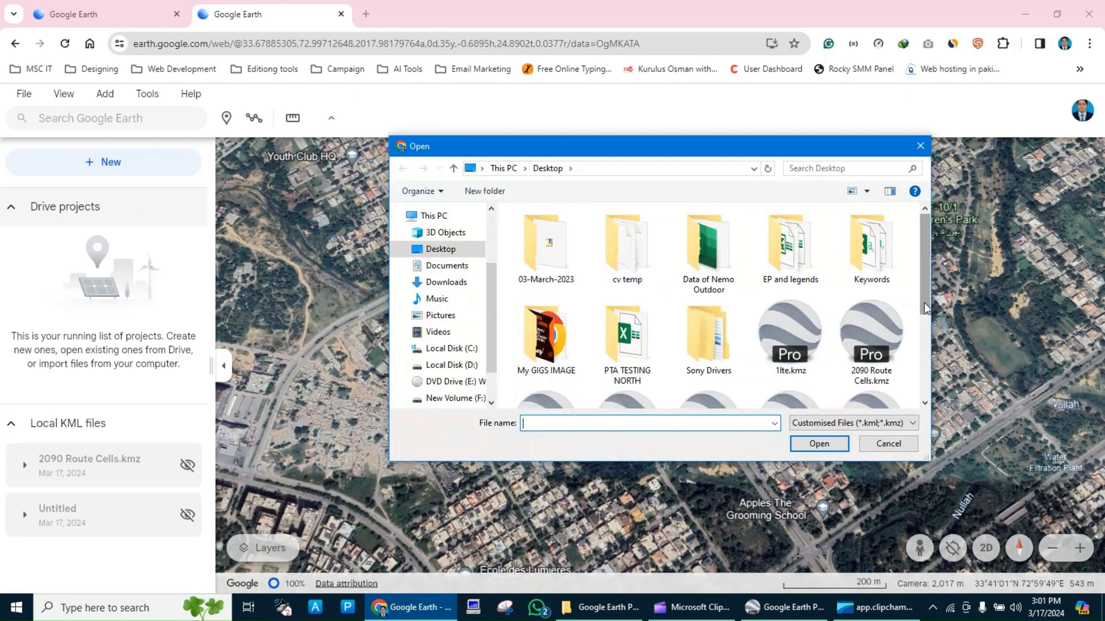
pyautogui.moveTo(927, 299); pyautogui.dragTo(926, 353)
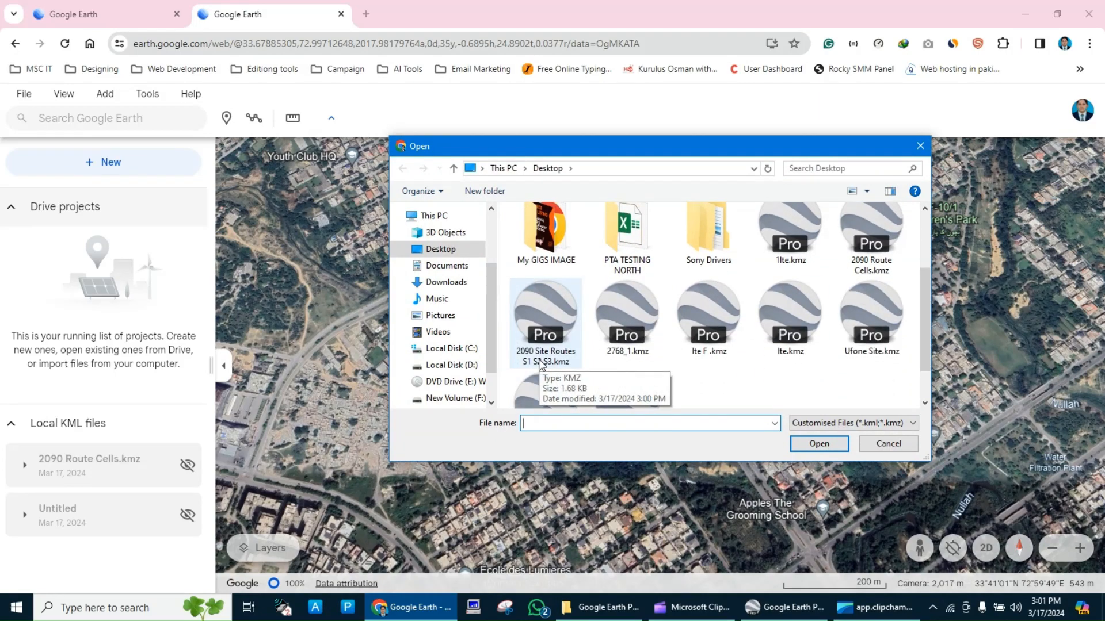
pyautogui.click(560, 359)
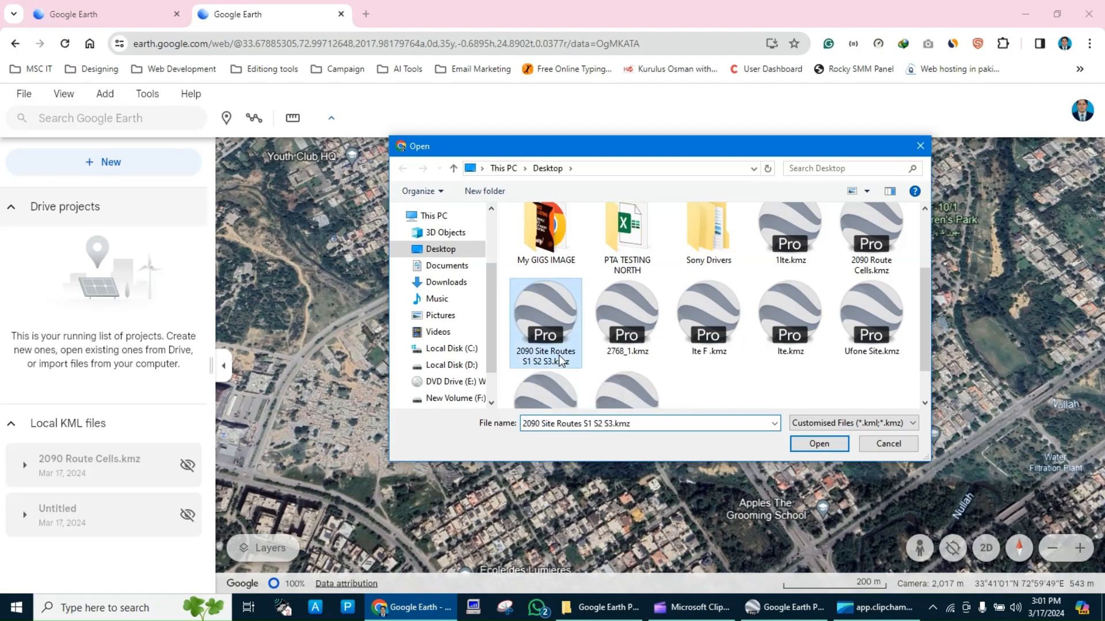
pyautogui.click(819, 444)
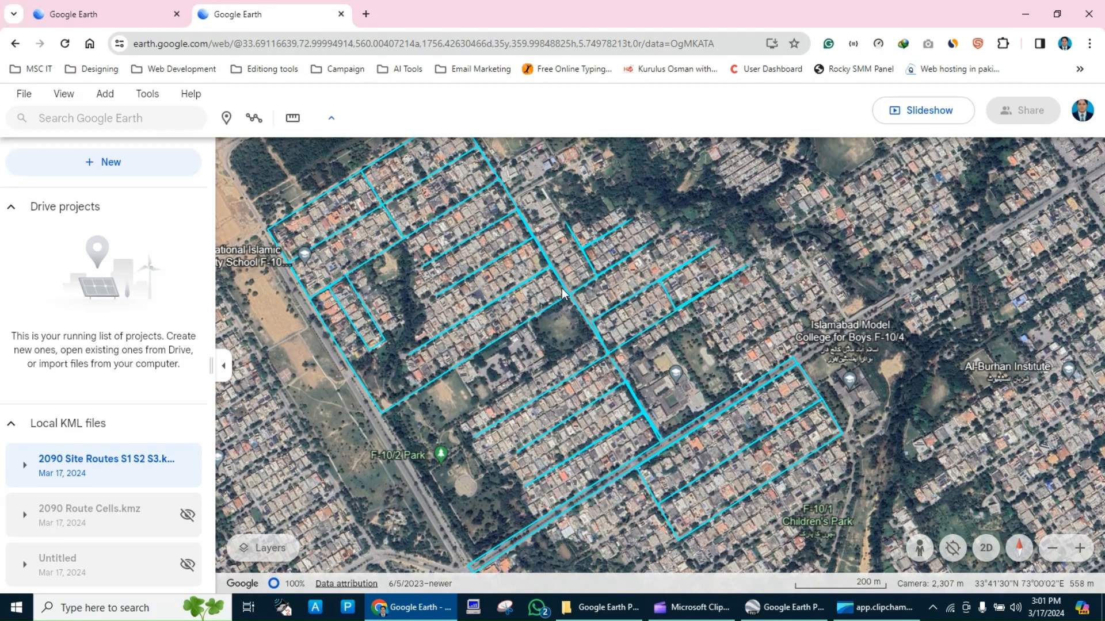
# Return to Google Earth Pro and make all paths in the 2090 Site Routes folder share one style.
pyautogui.click(1023, 8)
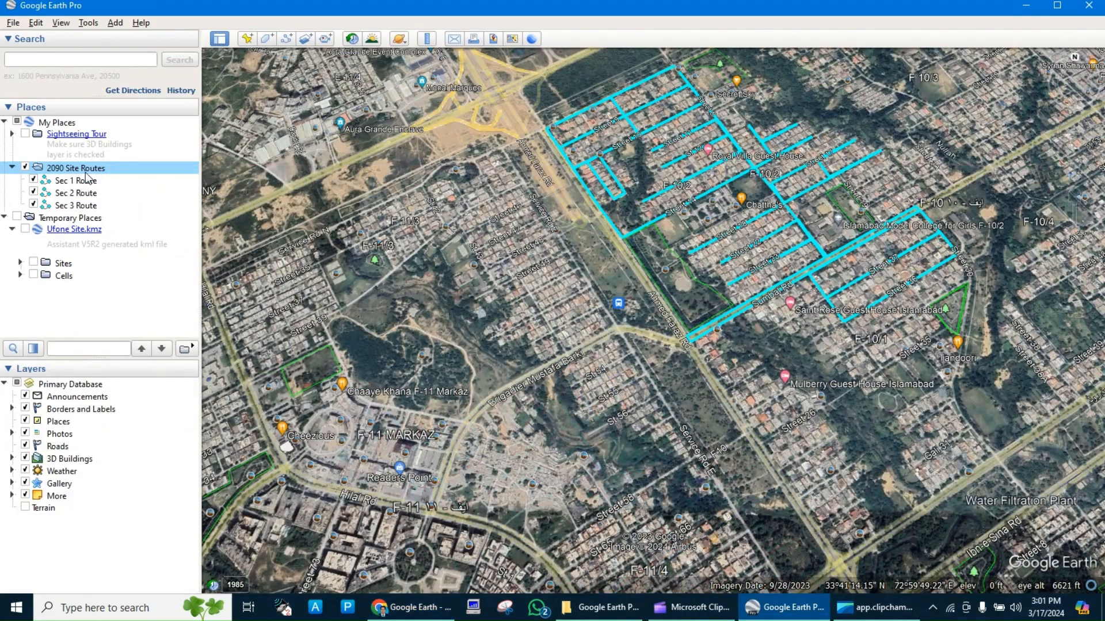
pyautogui.rightClick(84, 171)
pyautogui.click(144, 353)
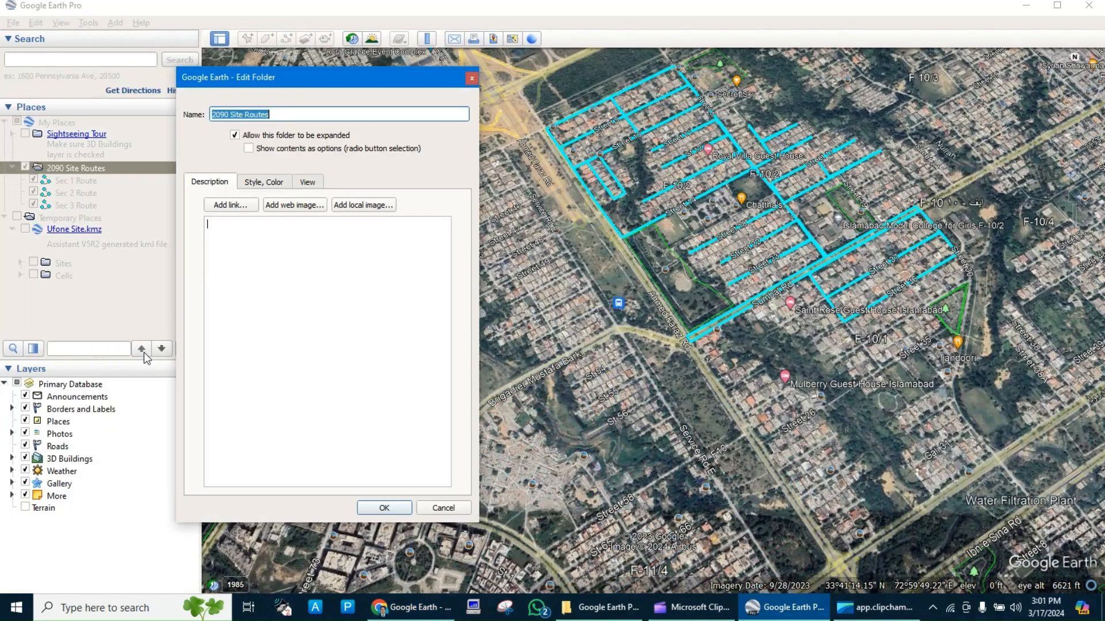
pyautogui.click(265, 188)
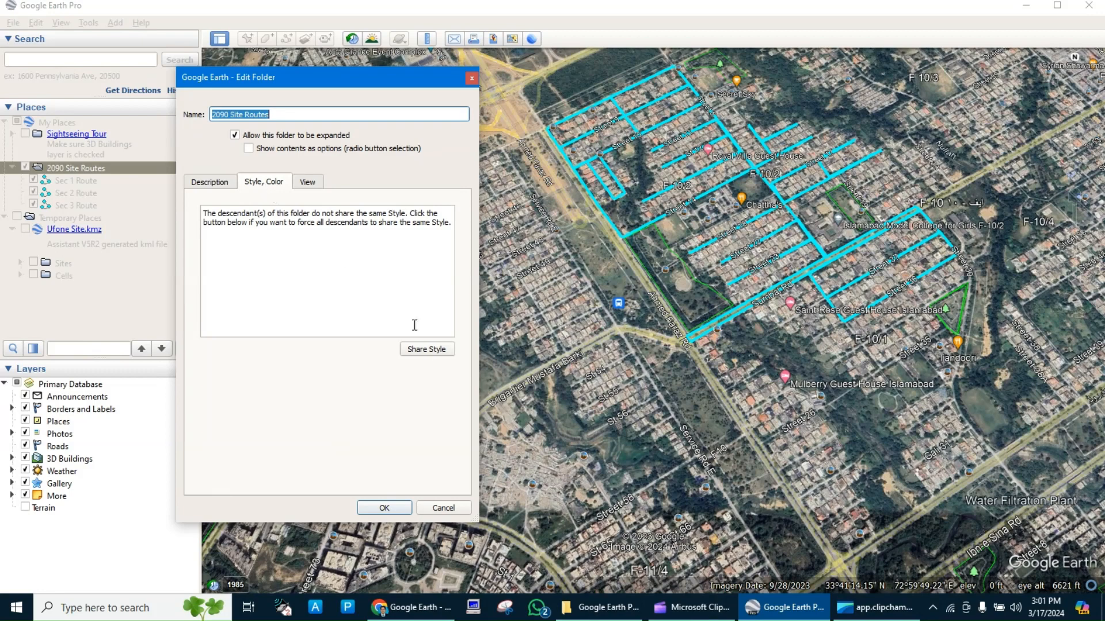
pyautogui.click(427, 350)
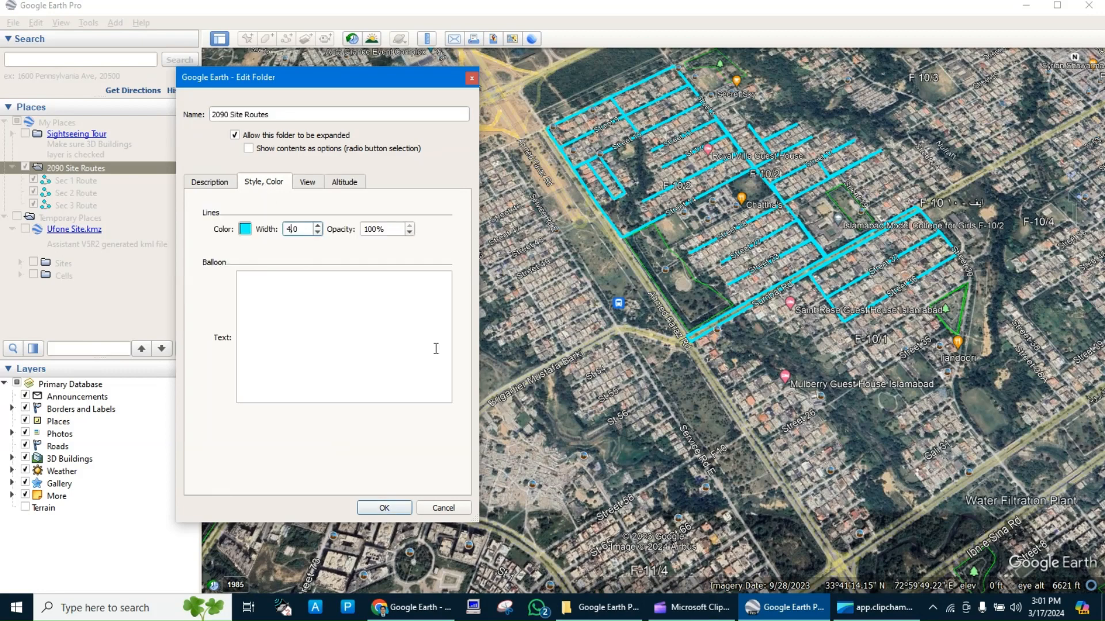
# Try dark purple #55007f as the shared line color of the 2090 Site Routes folder.
pyautogui.click(245, 229)
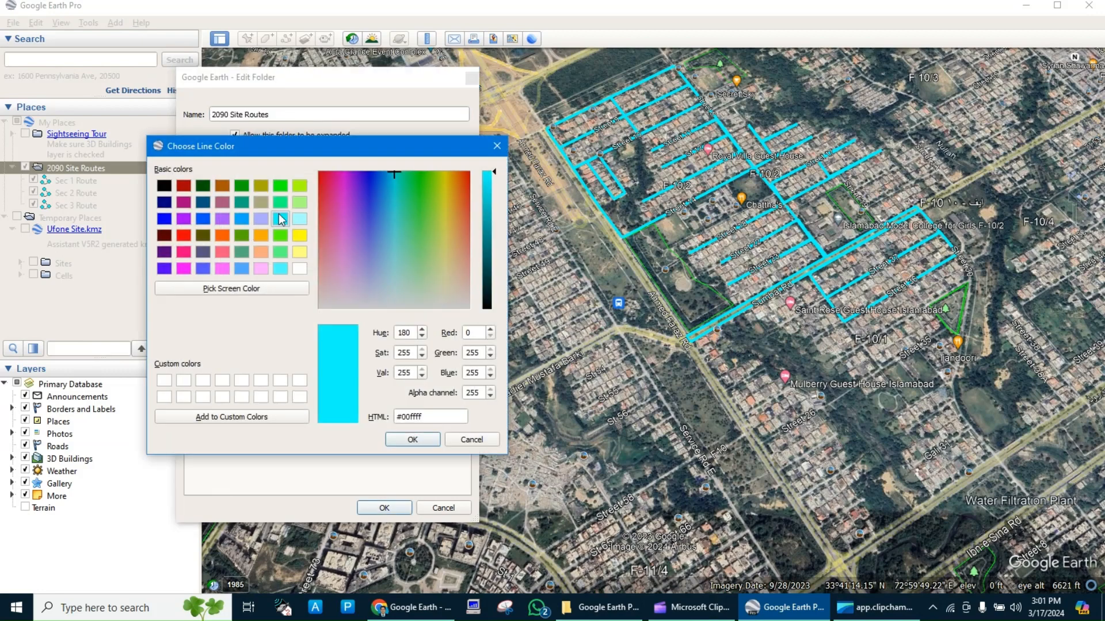
pyautogui.click(281, 252)
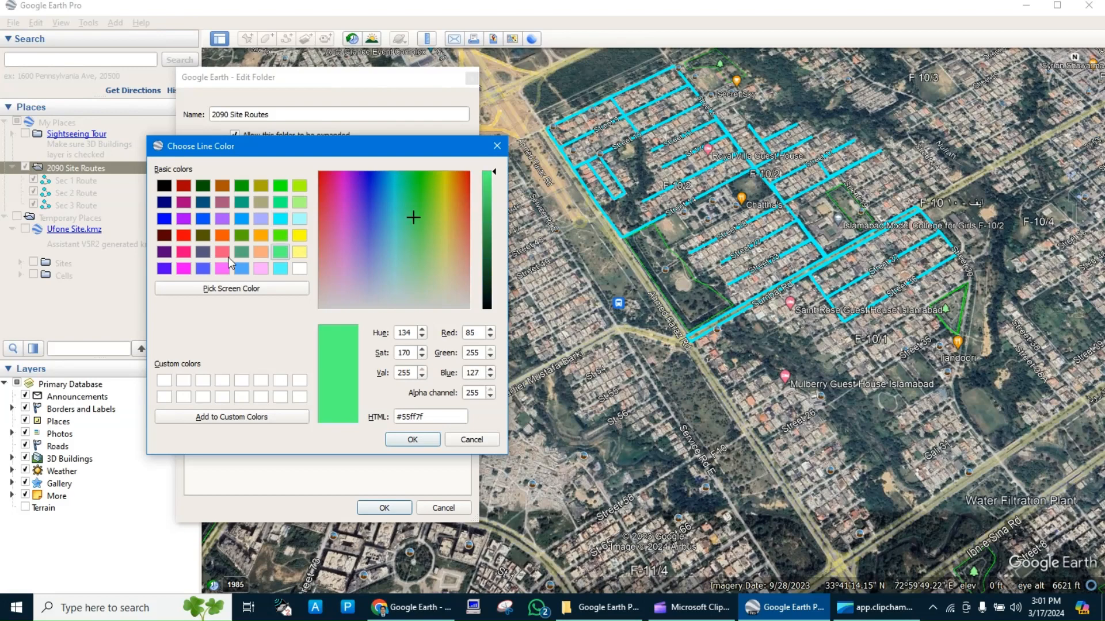
pyautogui.click(165, 253)
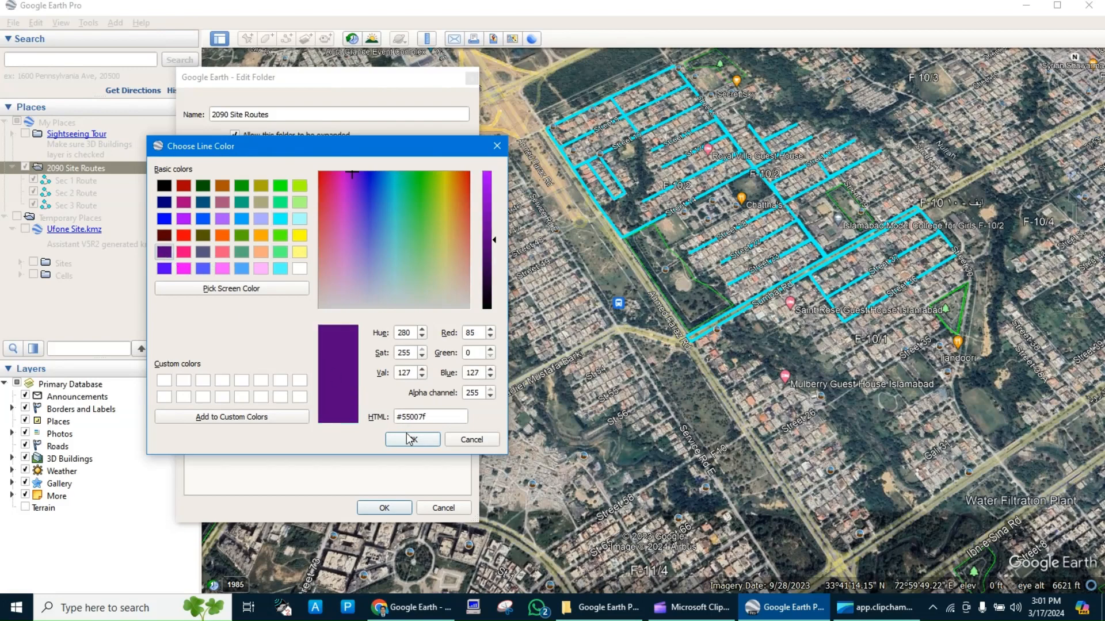
pyautogui.click(408, 439)
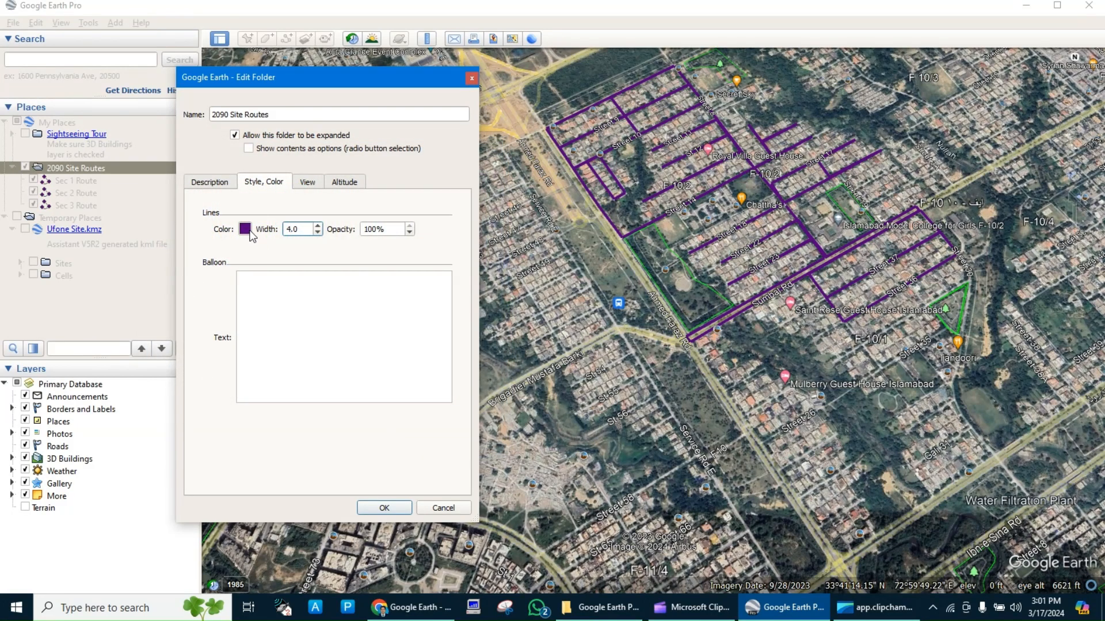
# Set the shared line color of the 2090 Site Routes folder to light cyan #aaffff.
pyautogui.click(245, 229)
pyautogui.click(299, 218)
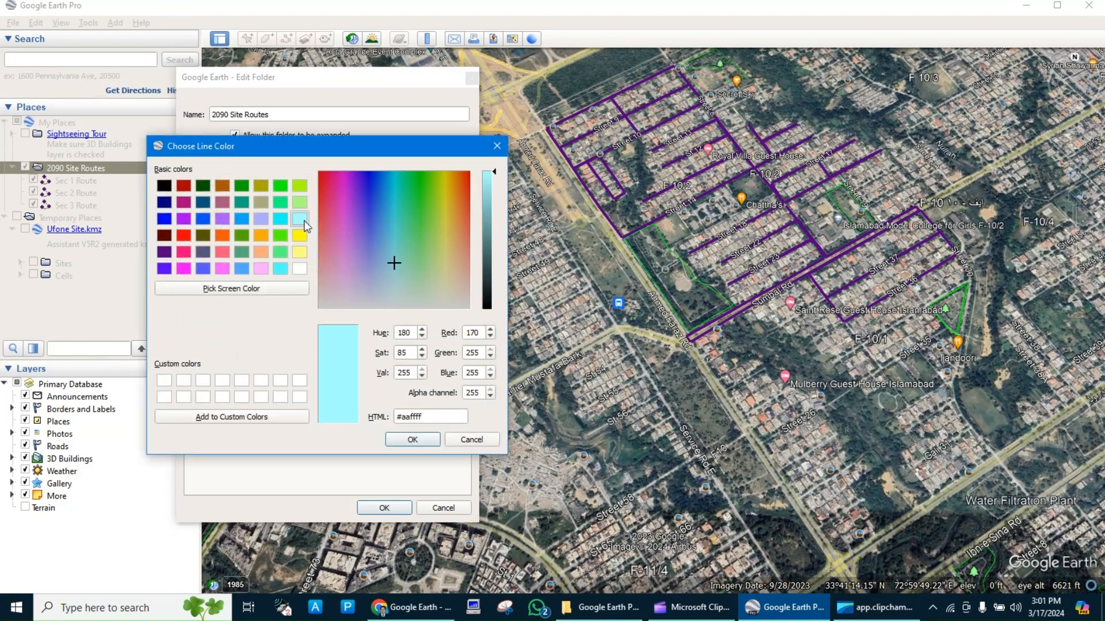
pyautogui.click(412, 439)
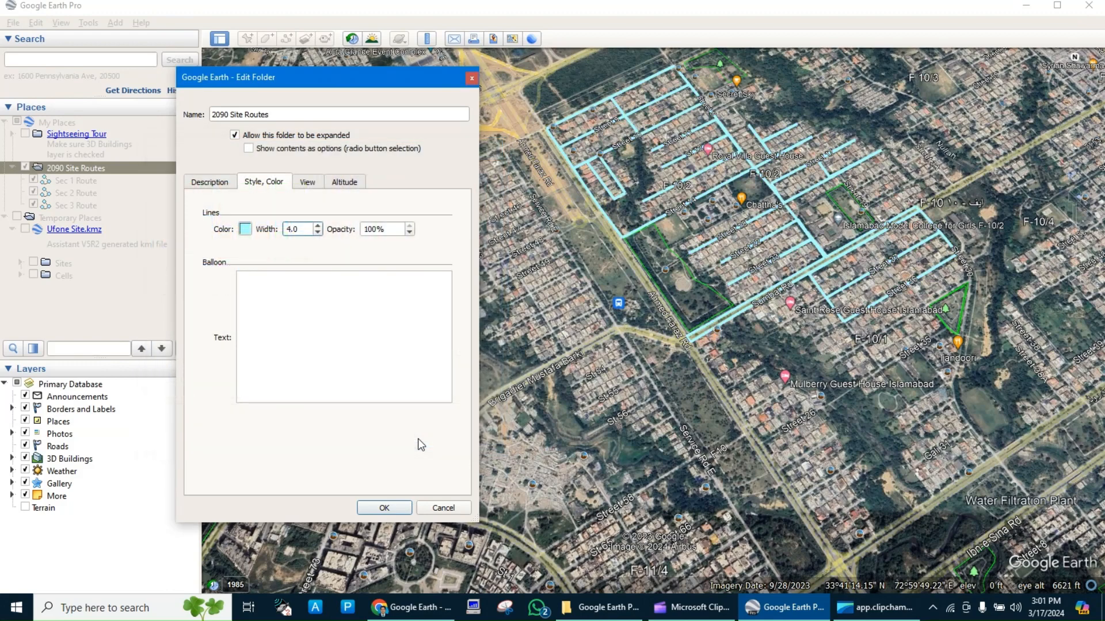
# Try bright green #00ff00 as the shared line color of the 2090 Site Routes folder and cancel the folder edits.
pyautogui.click(245, 229)
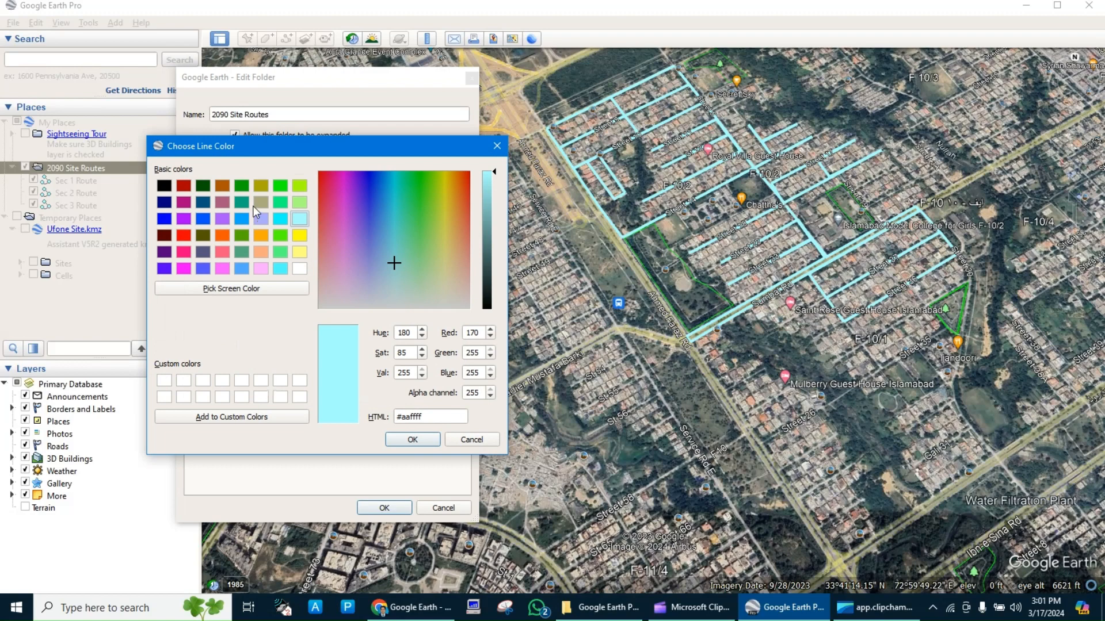
pyautogui.click(261, 202)
pyautogui.click(279, 187)
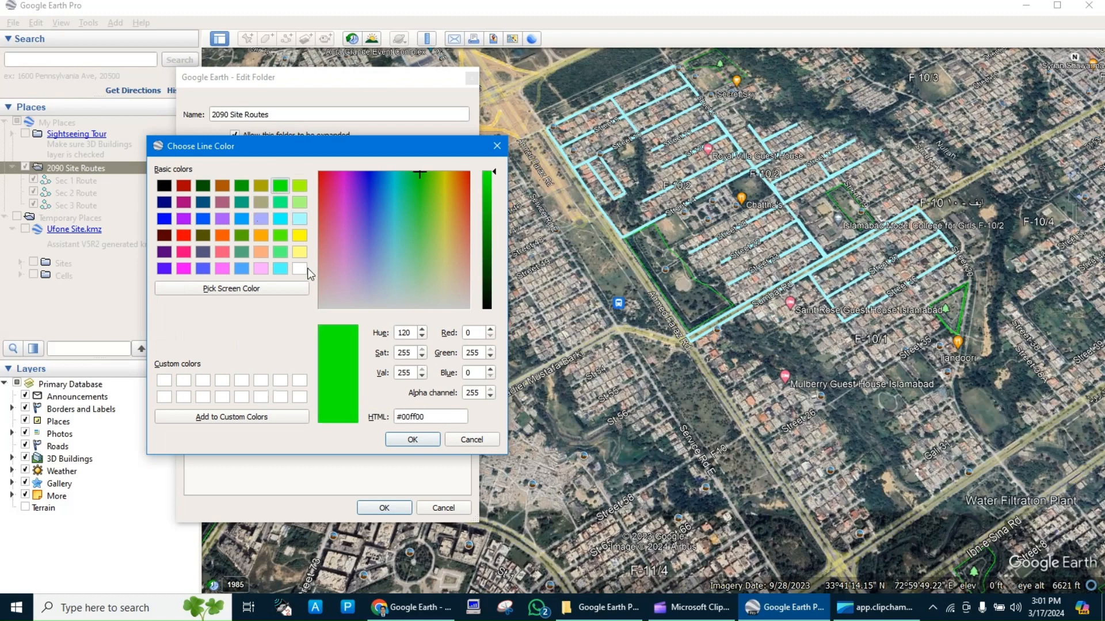
pyautogui.click(412, 439)
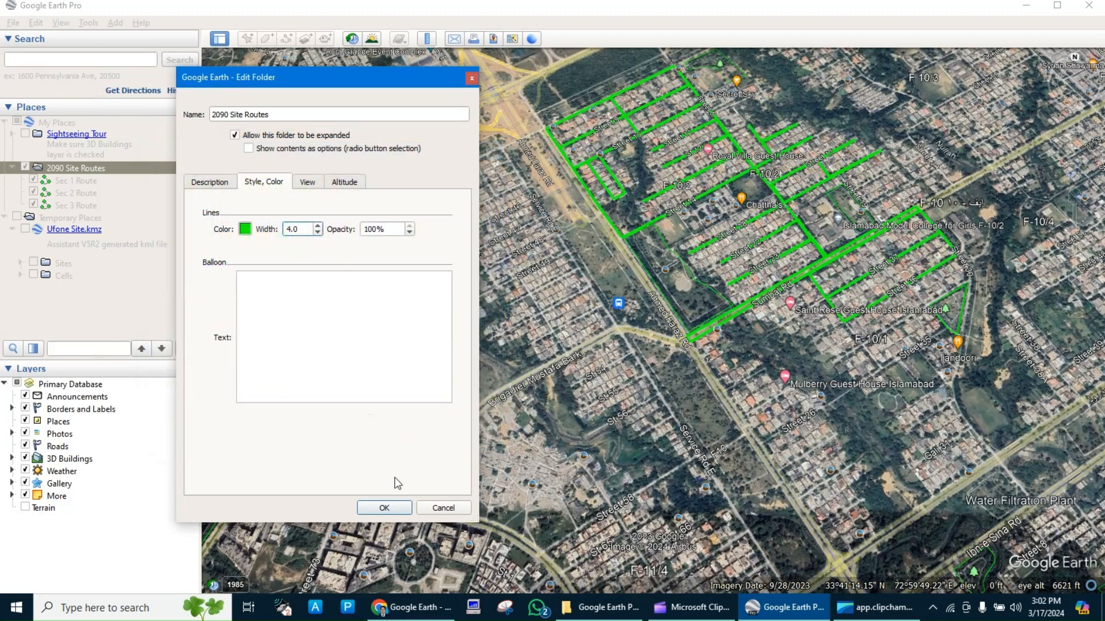
pyautogui.click(442, 508)
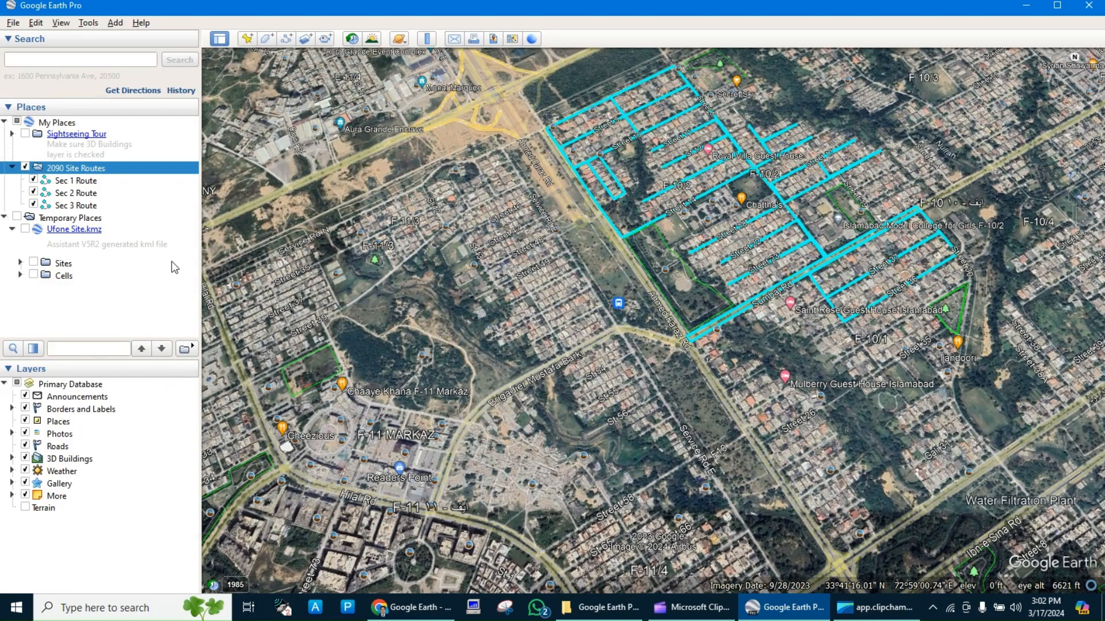
# Set the line color of Sec 1 Route individually to cyan #00ffff.
pyautogui.rightClick(87, 180)
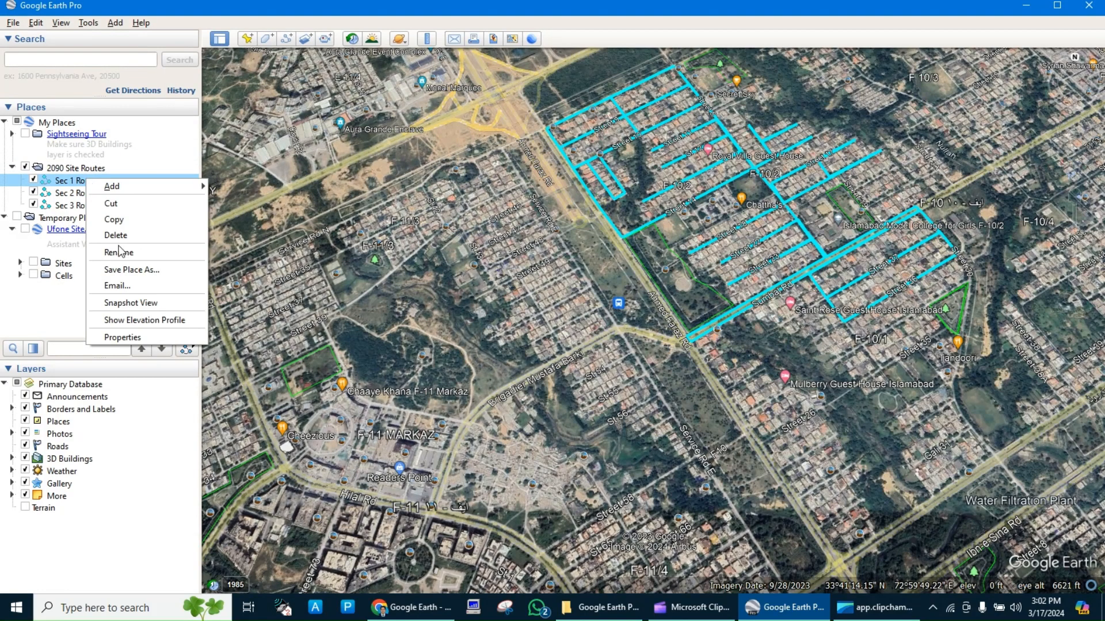
pyautogui.click(122, 337)
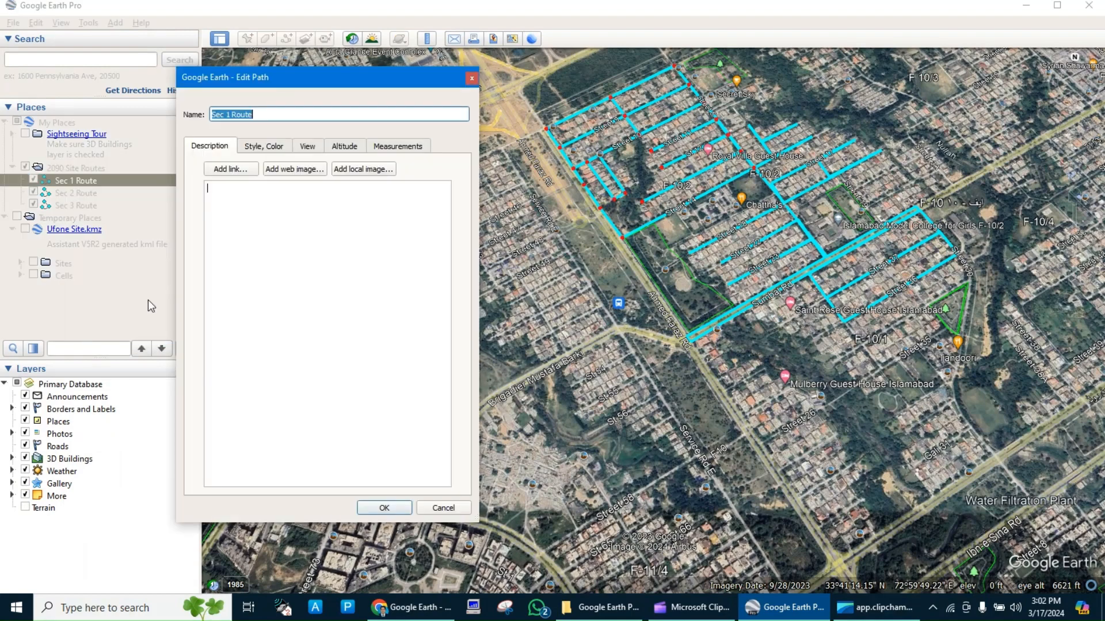
pyautogui.click(249, 148)
pyautogui.click(246, 194)
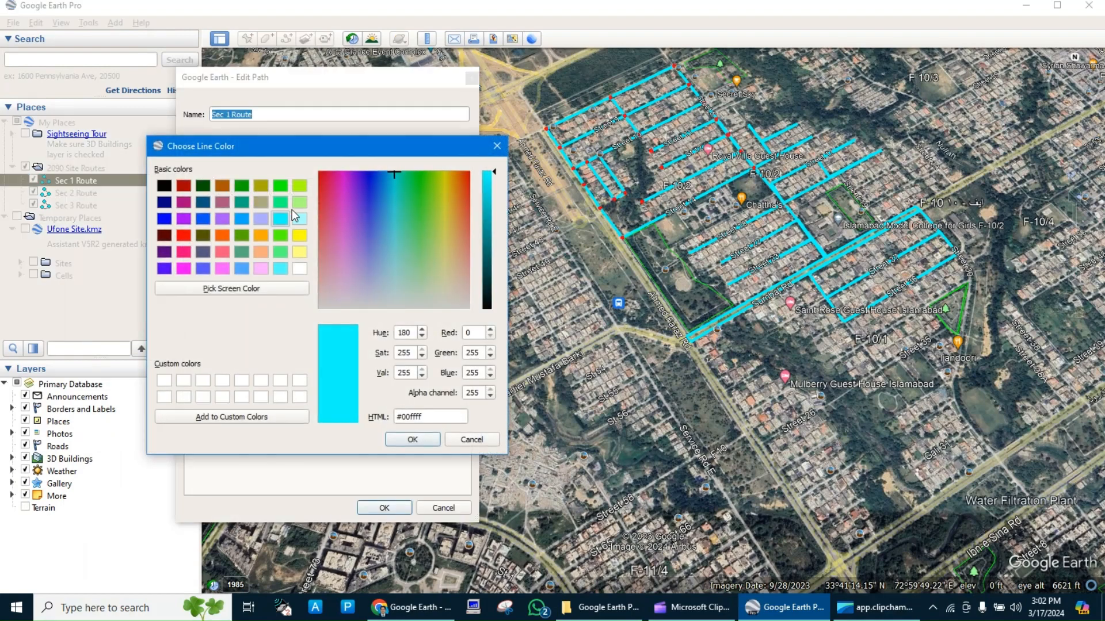
pyautogui.click(299, 221)
pyautogui.click(280, 220)
pyautogui.click(412, 439)
pyautogui.click(400, 508)
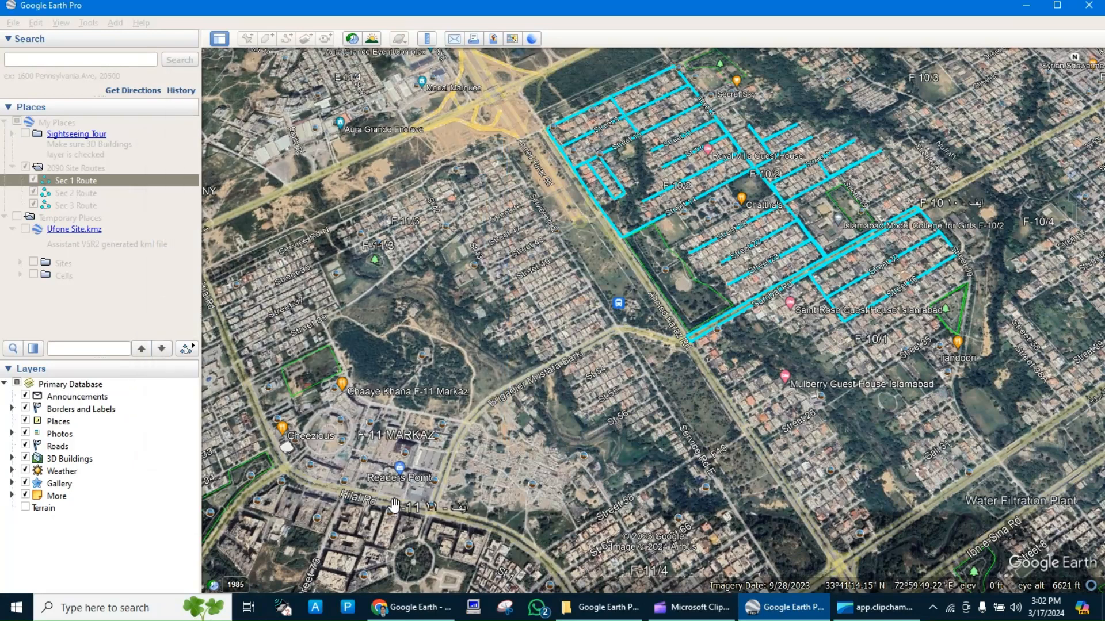
# Set the line color of Sec 2 Route to orange #ffaa00.
pyautogui.click(88, 194)
pyautogui.rightClick(88, 194)
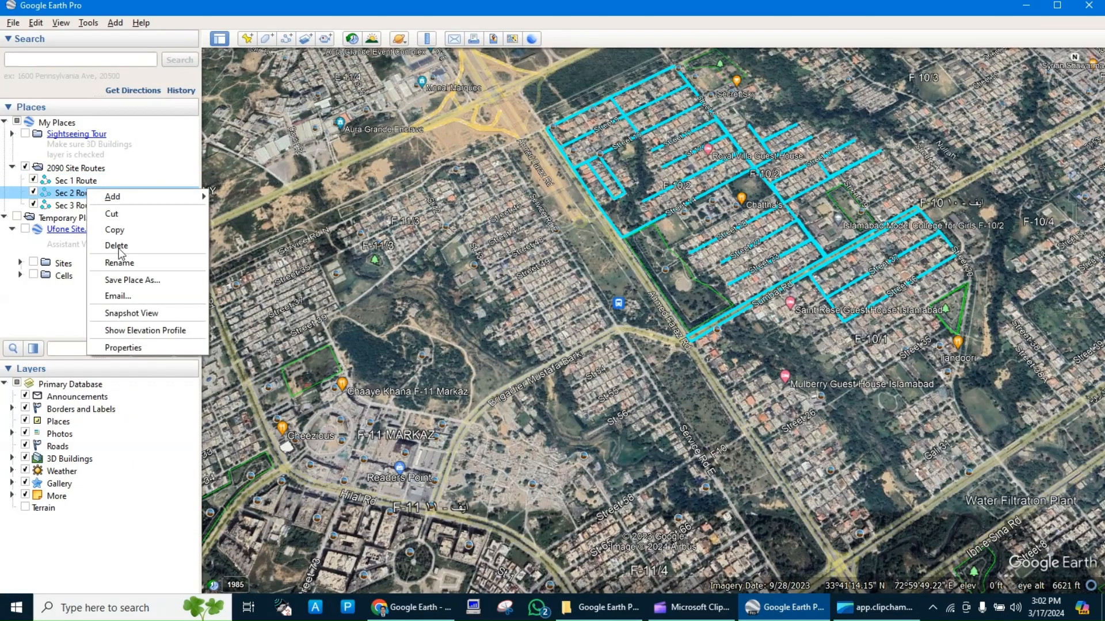
pyautogui.click(164, 346)
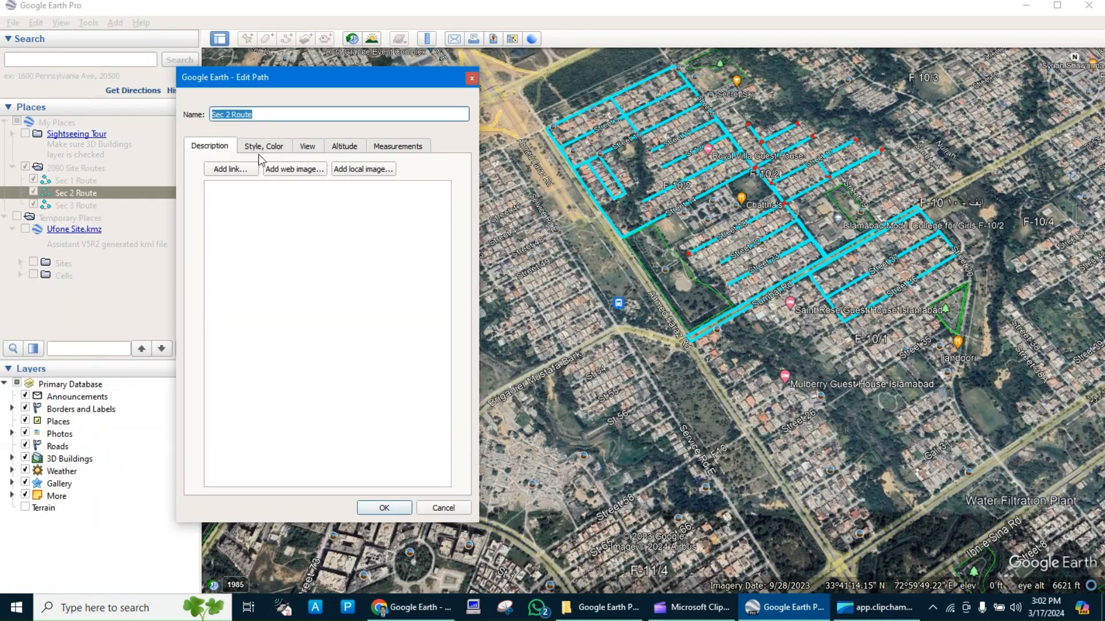
pyautogui.click(264, 148)
pyautogui.click(247, 194)
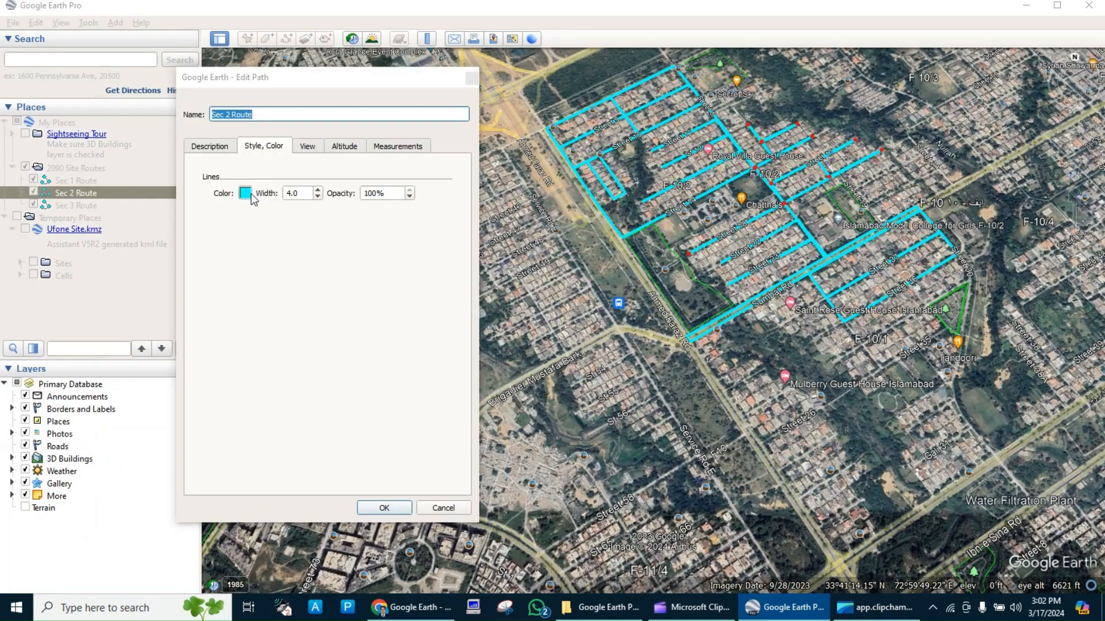
pyautogui.click(268, 234)
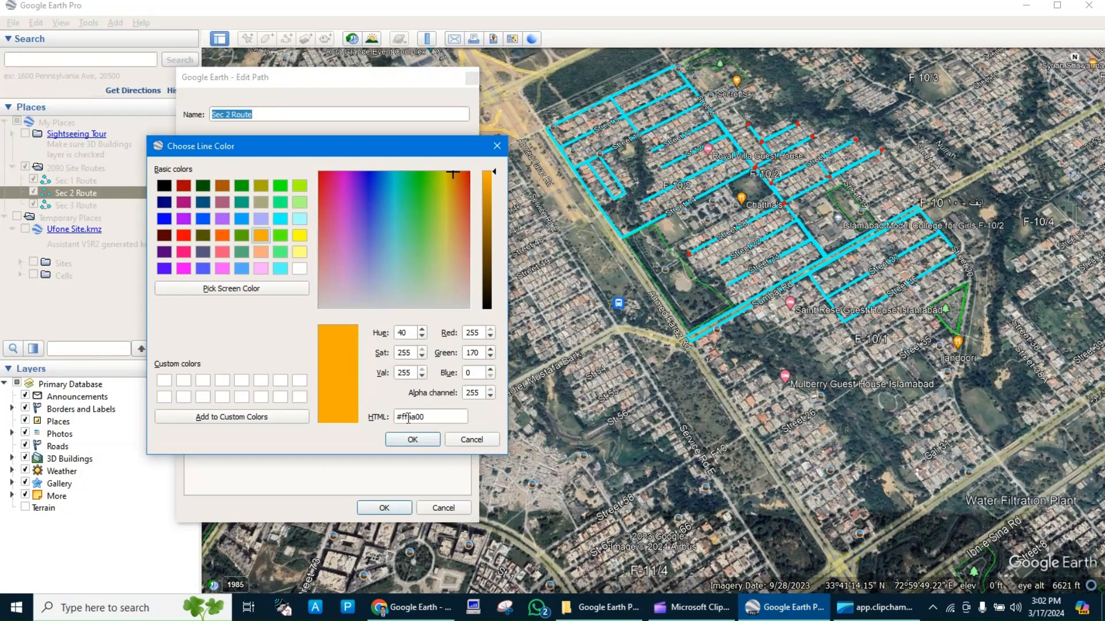
pyautogui.click(413, 439)
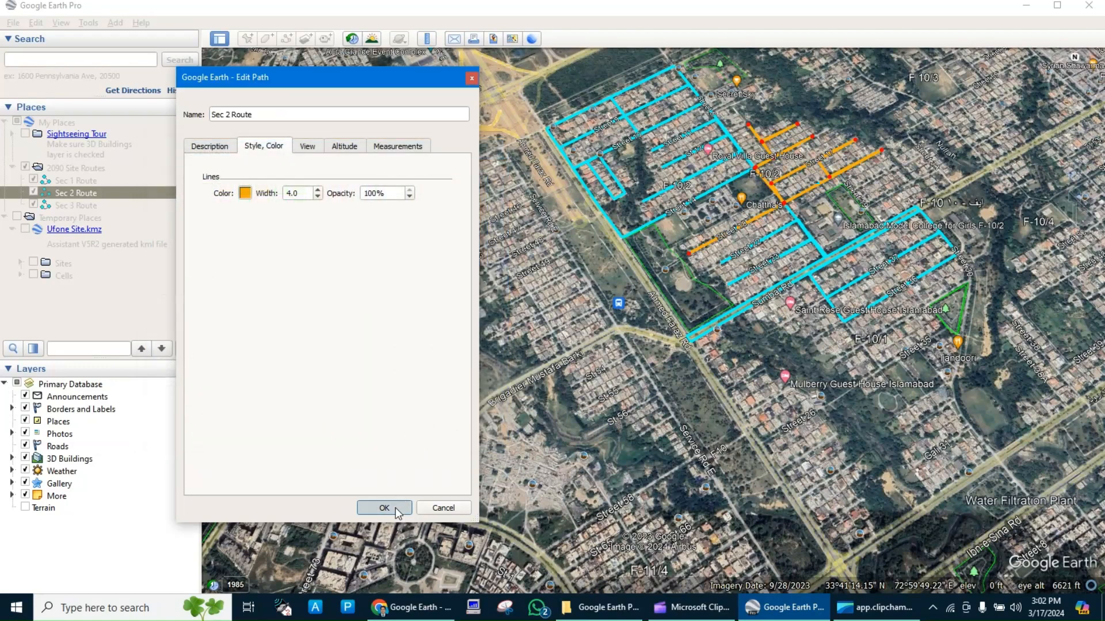
pyautogui.click(395, 507)
# Set the line color of Sec 3 Route to lime green #aaff00 after trying light pink #ffaaff.
pyautogui.rightClick(83, 211)
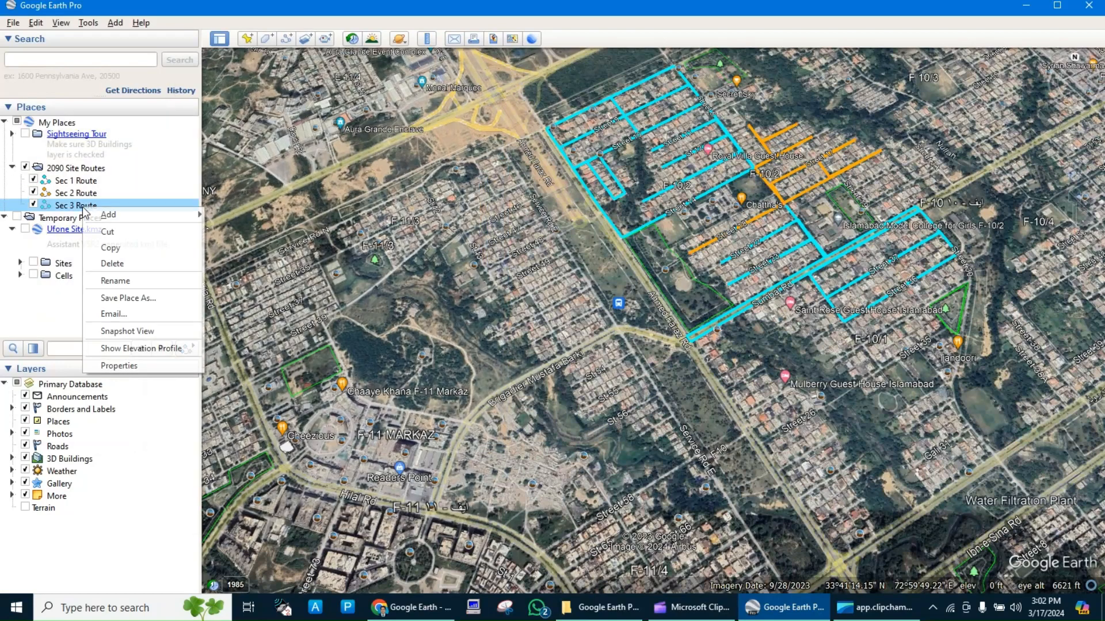
pyautogui.click(141, 364)
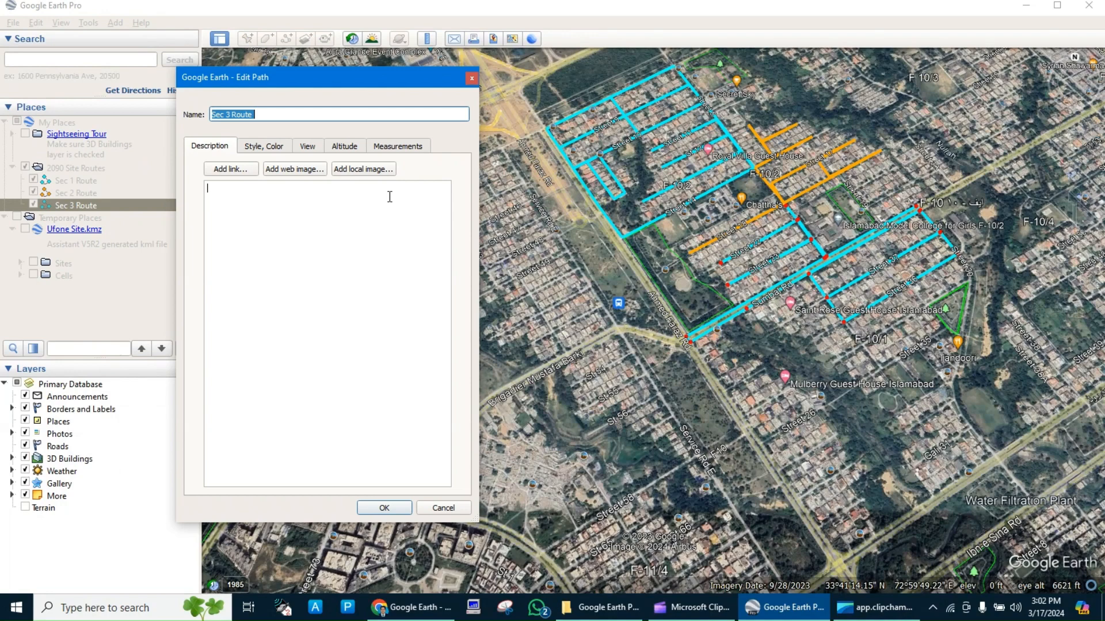
pyautogui.click(279, 148)
pyautogui.click(244, 193)
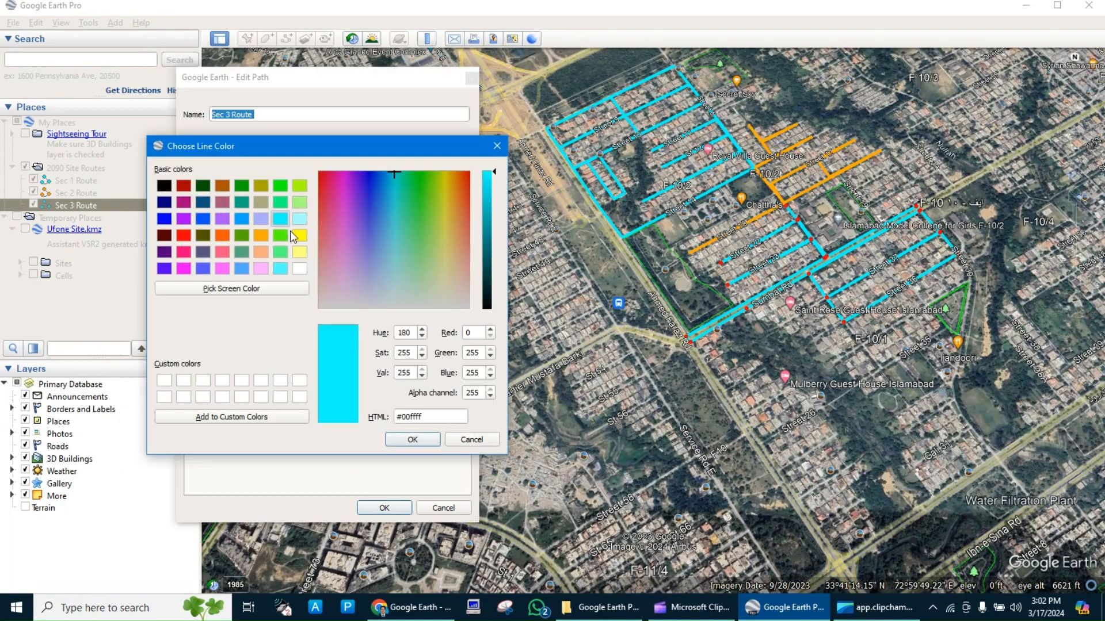
pyautogui.click(227, 234)
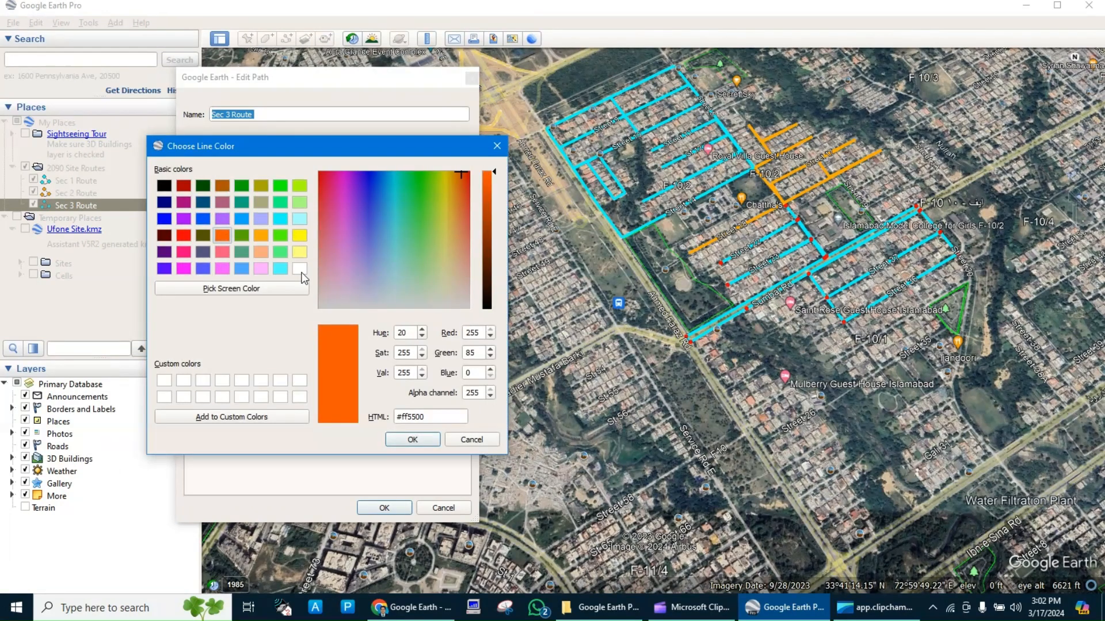
pyautogui.click(261, 268)
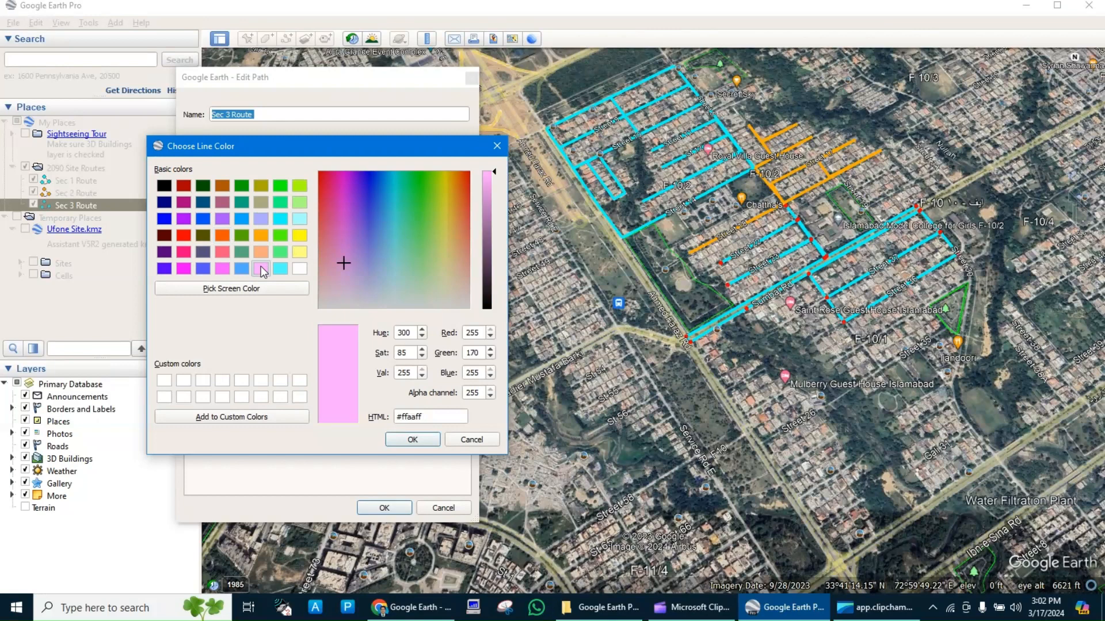
pyautogui.click(412, 440)
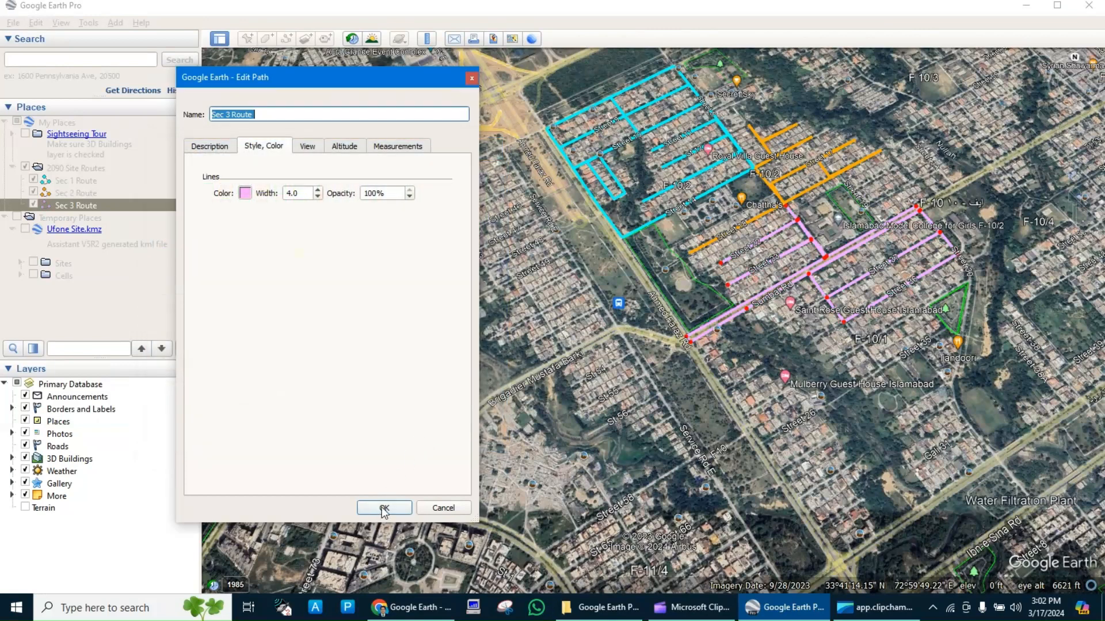
pyautogui.click(245, 193)
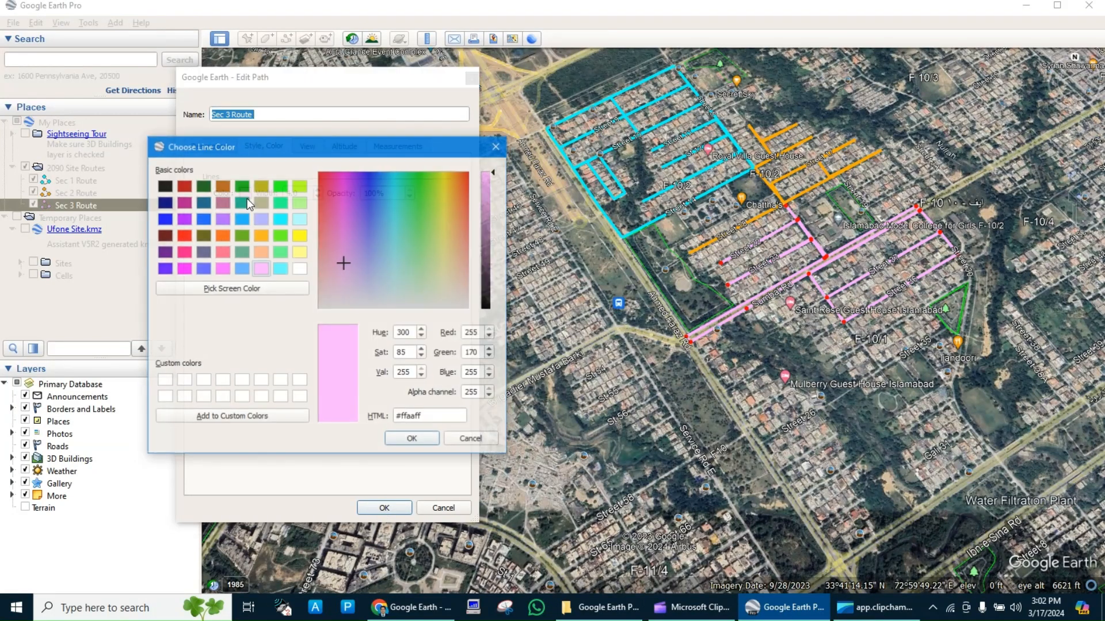
pyautogui.click(299, 185)
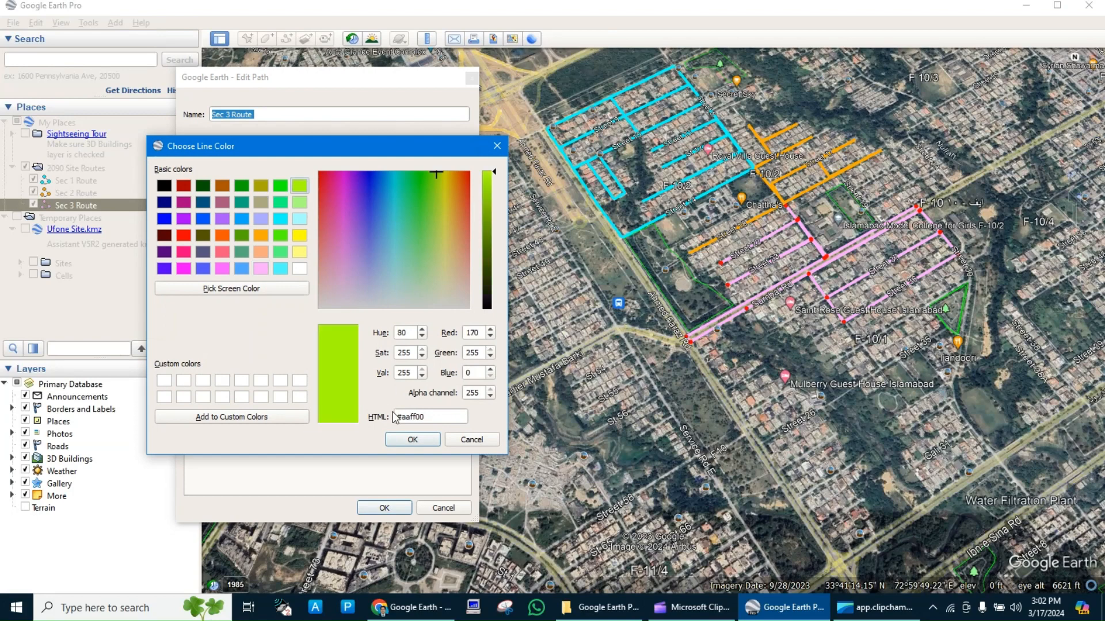
pyautogui.click(423, 441)
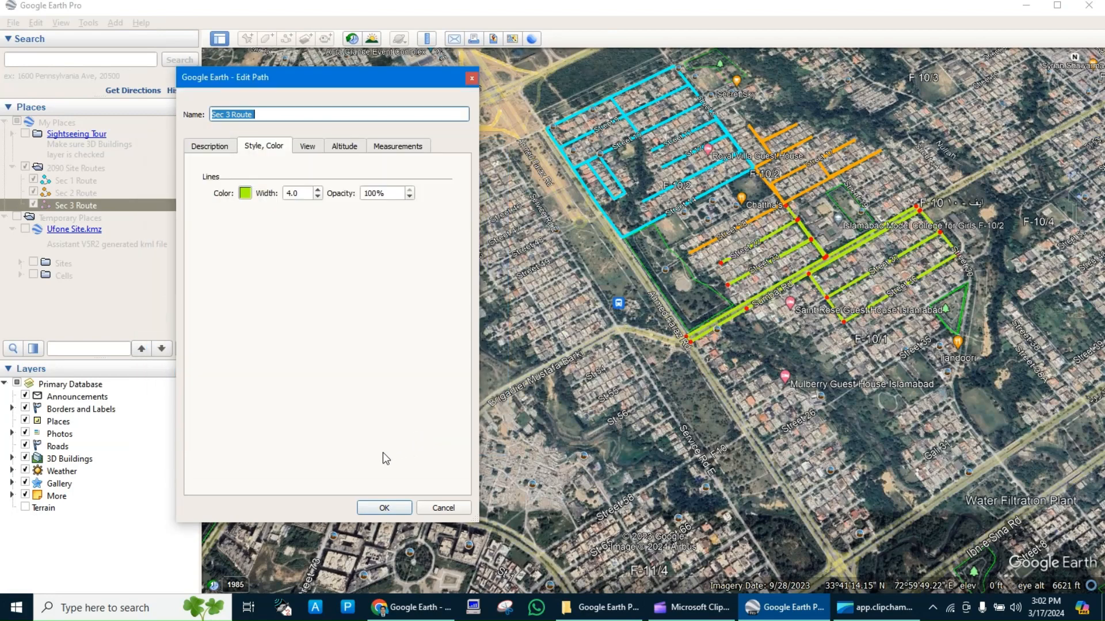
pyautogui.click(383, 507)
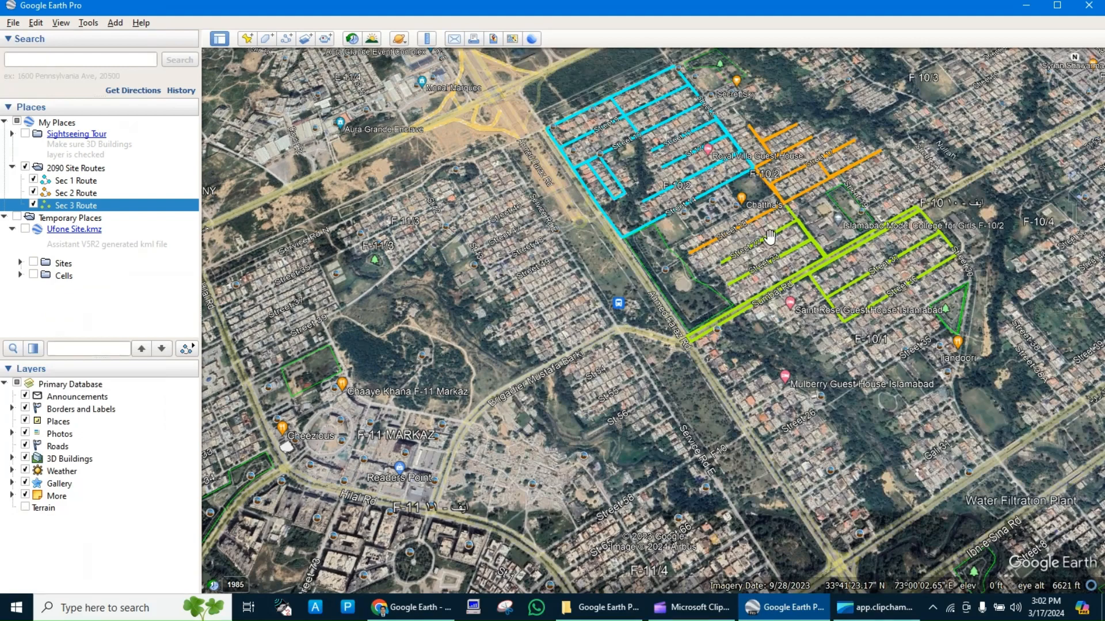
pyautogui.moveTo(800, 183); pyautogui.dragTo(729, 249)
pyautogui.scroll(3, 694, 270)
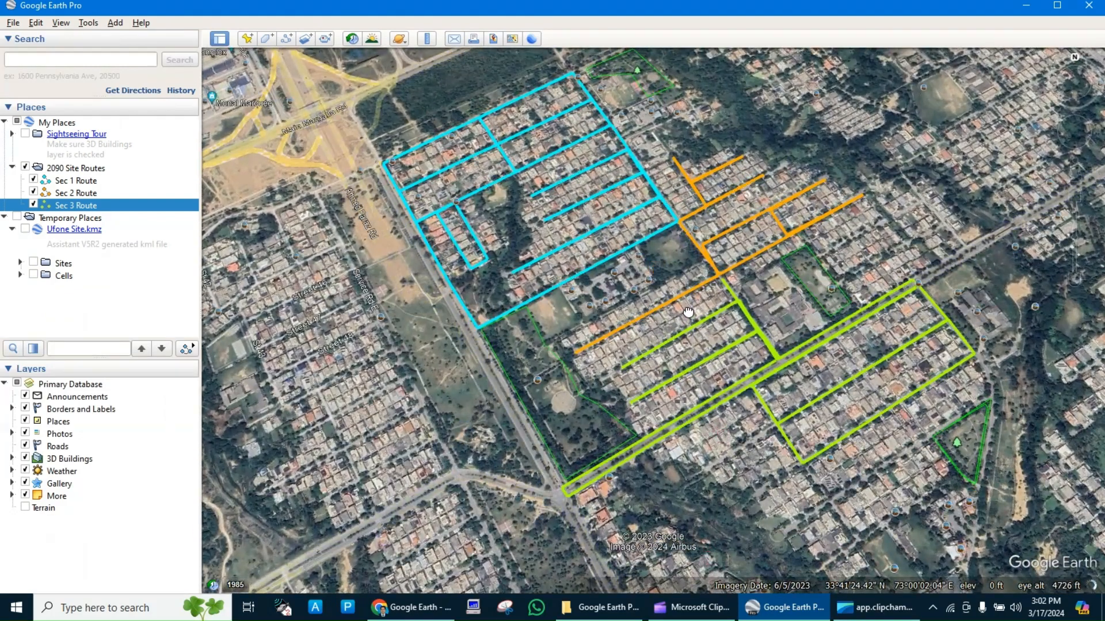
pyautogui.scroll(1, 688, 310)
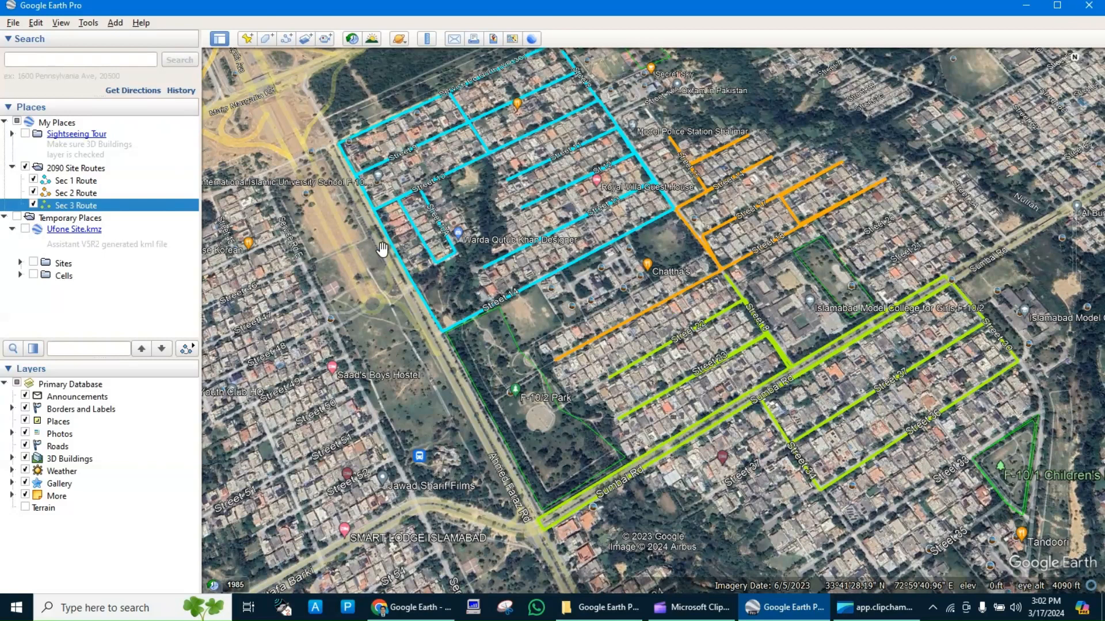
# Save the 2090 Site Routes folder to the desktop as KMZ, replacing the existing 2090 Site Routes S1 S2 S3.kmz.
pyautogui.rightClick(83, 170)
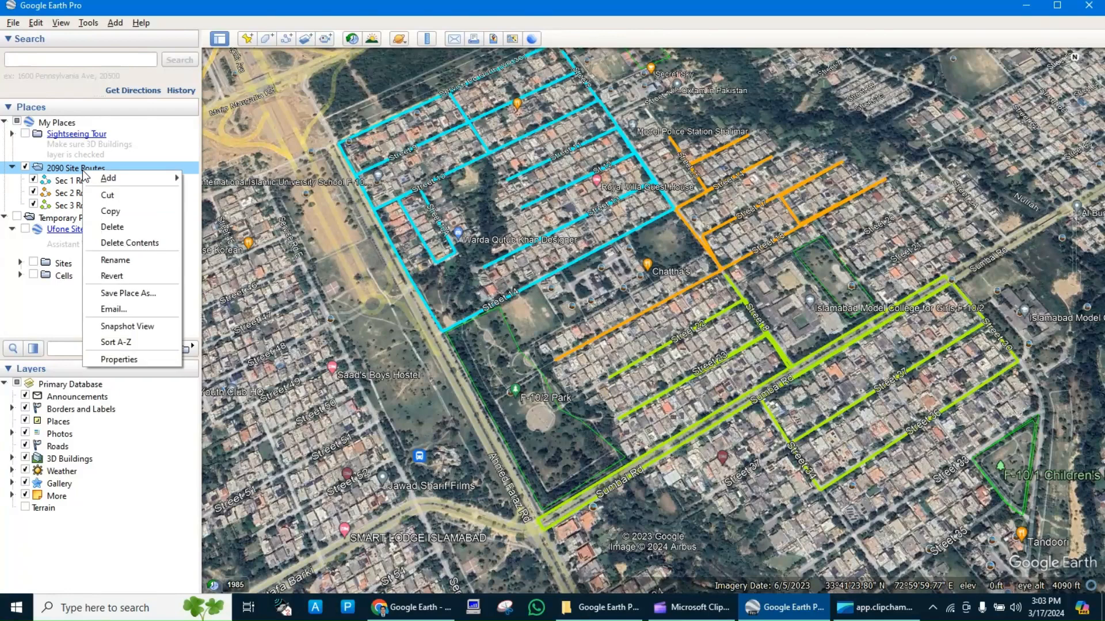
pyautogui.click(134, 293)
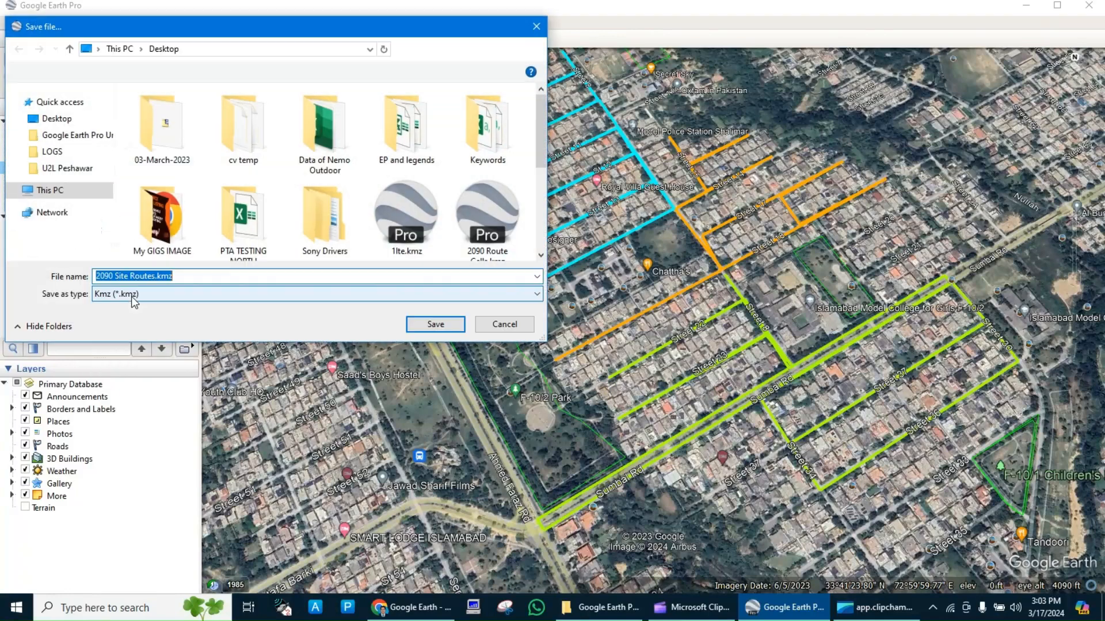
pyautogui.scroll(-5, 327, 212)
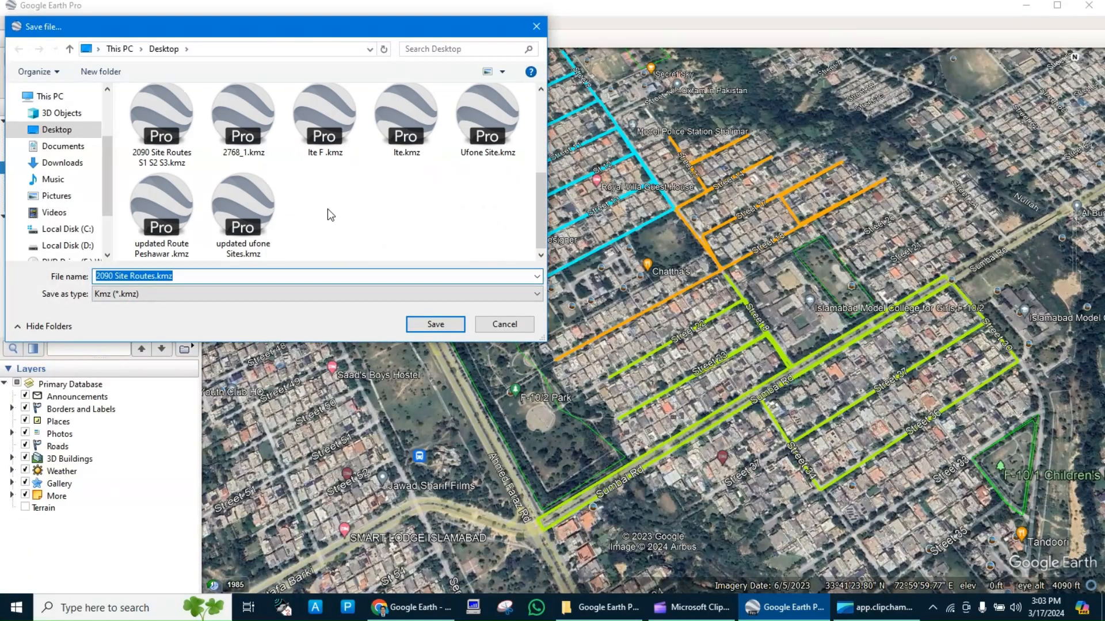
pyautogui.doubleClick(162, 124)
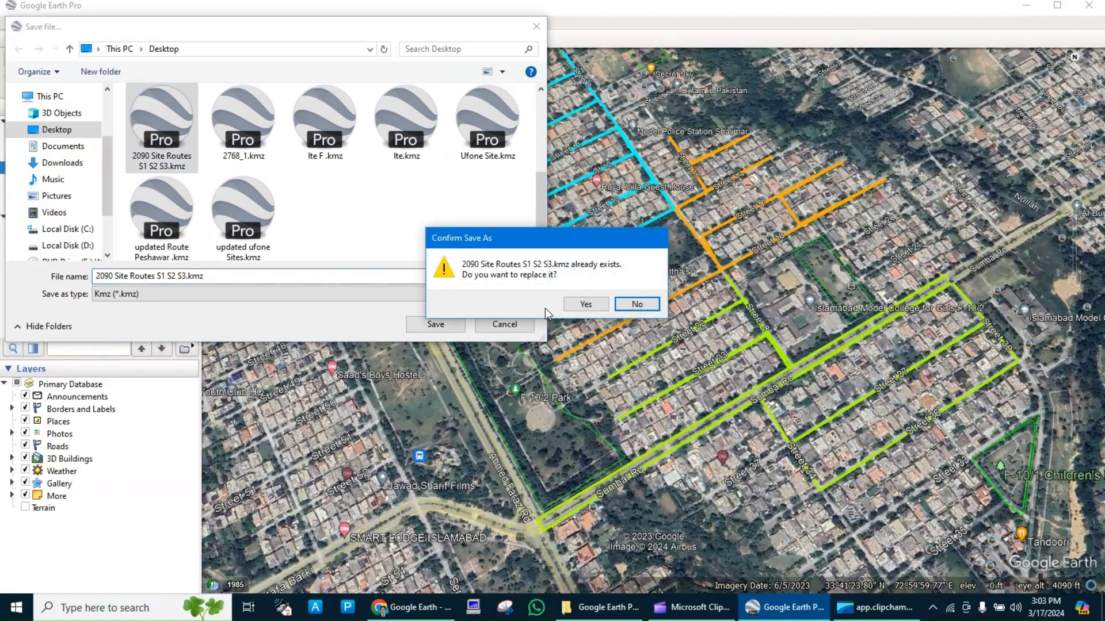
pyautogui.click(583, 305)
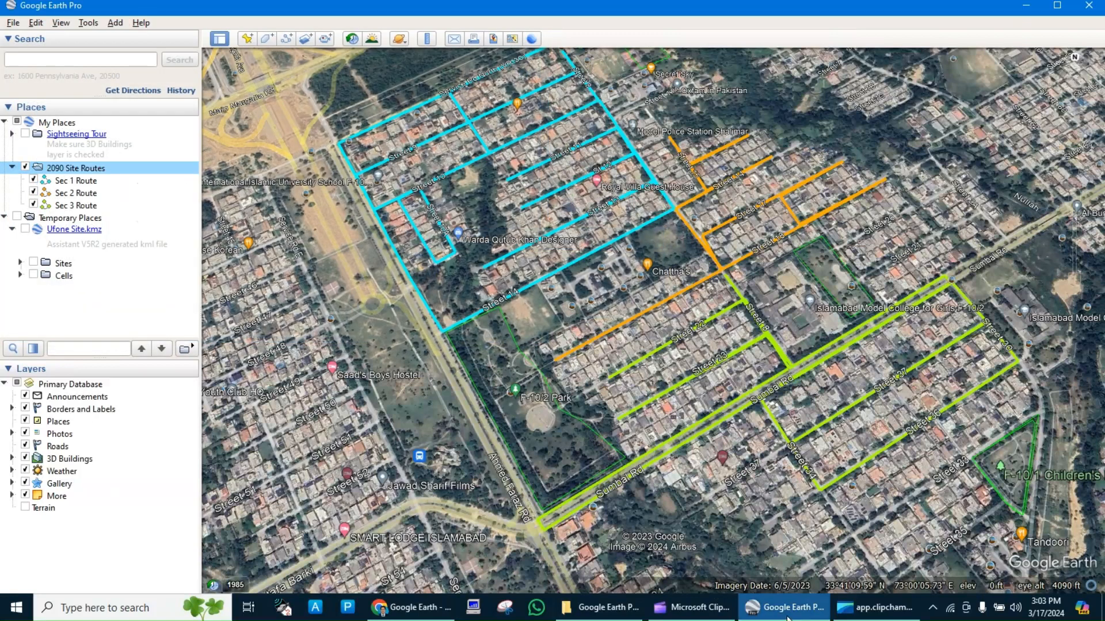
# Switch to Google Earth on the web and delete the local file 2090 Site Routes S1 S2 S3.kmz.
pyautogui.click(435, 611)
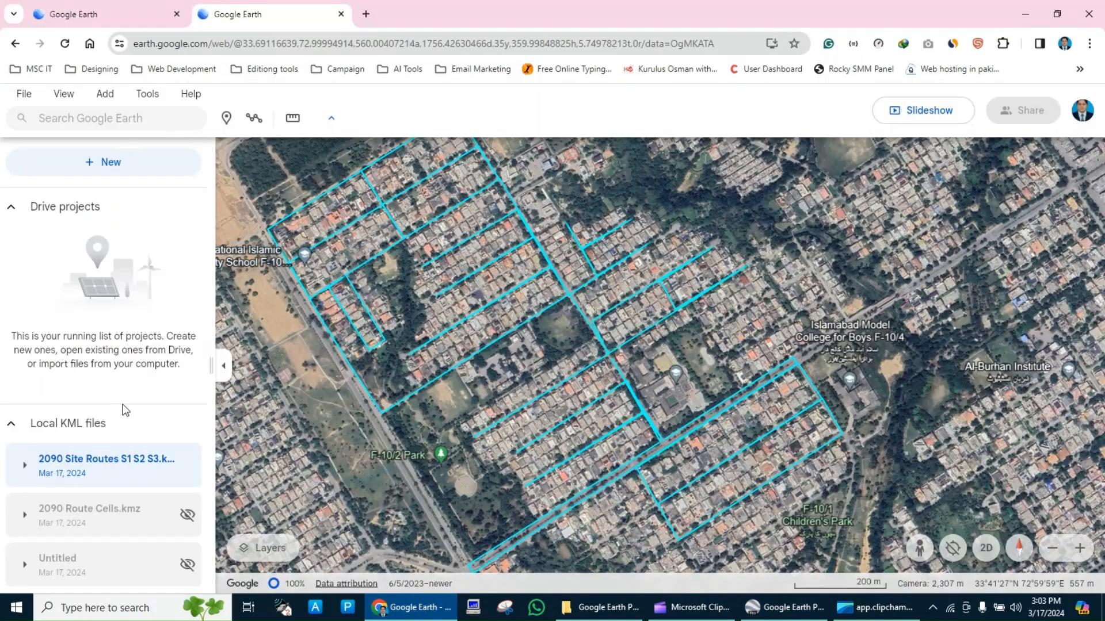
pyautogui.rightClick(85, 451)
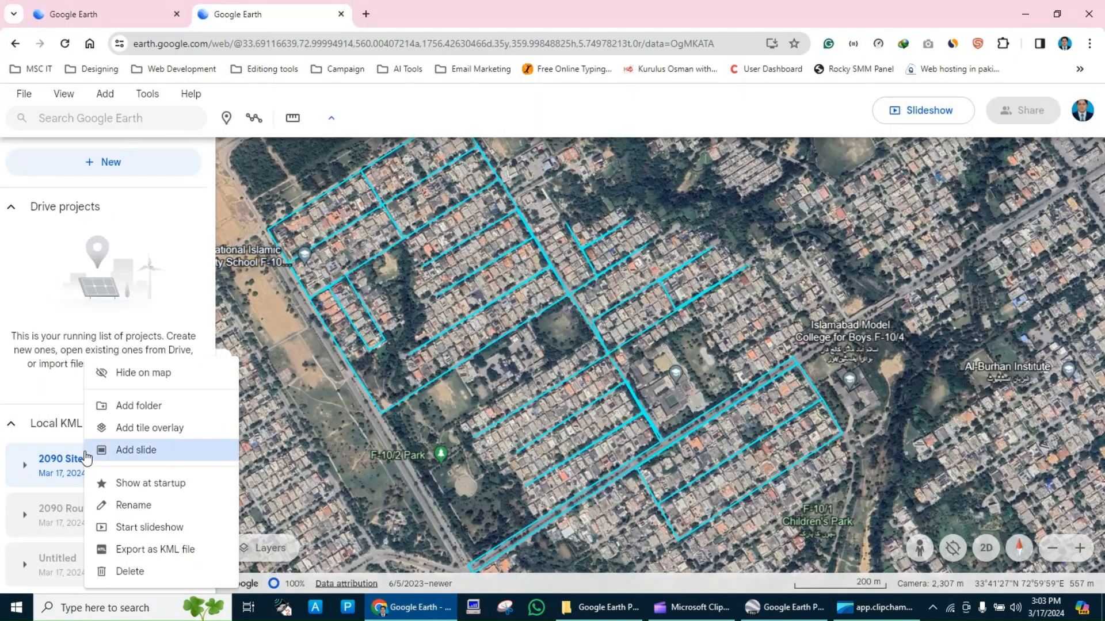
pyautogui.click(133, 569)
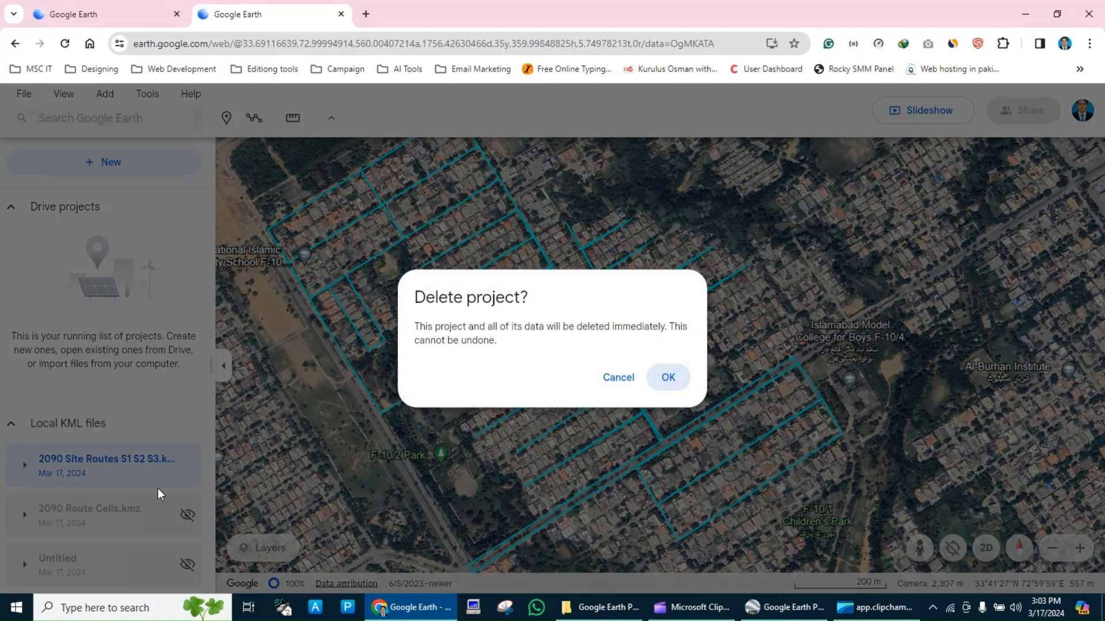
pyautogui.click(666, 379)
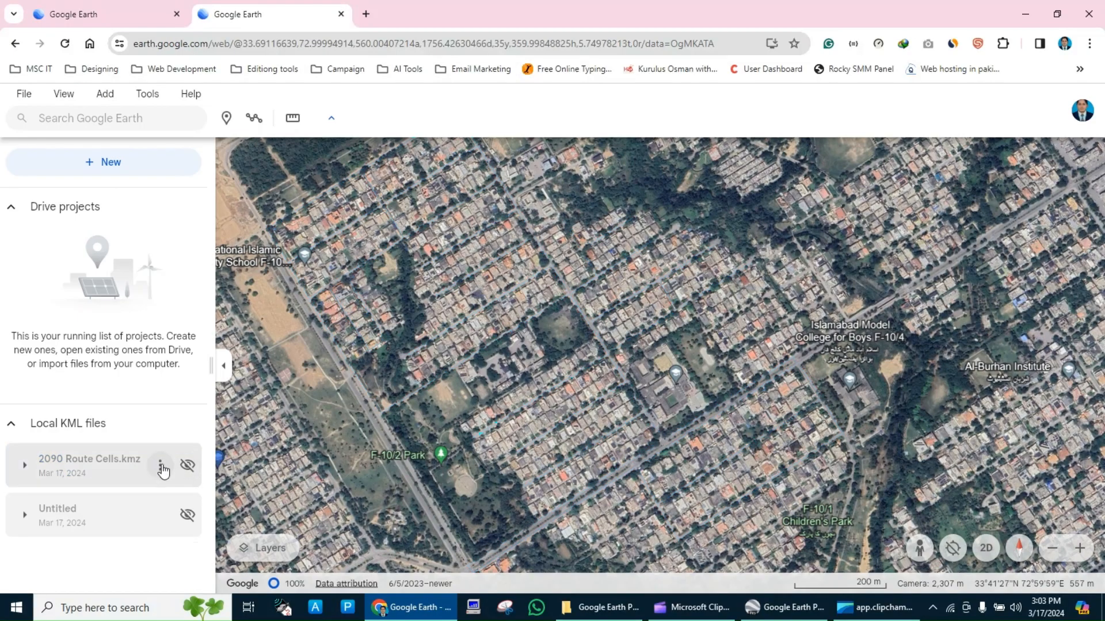
# Delete the remaining local KML files, 2090 Route Cells.kmz and Untitled.
pyautogui.click(161, 467)
pyautogui.click(197, 566)
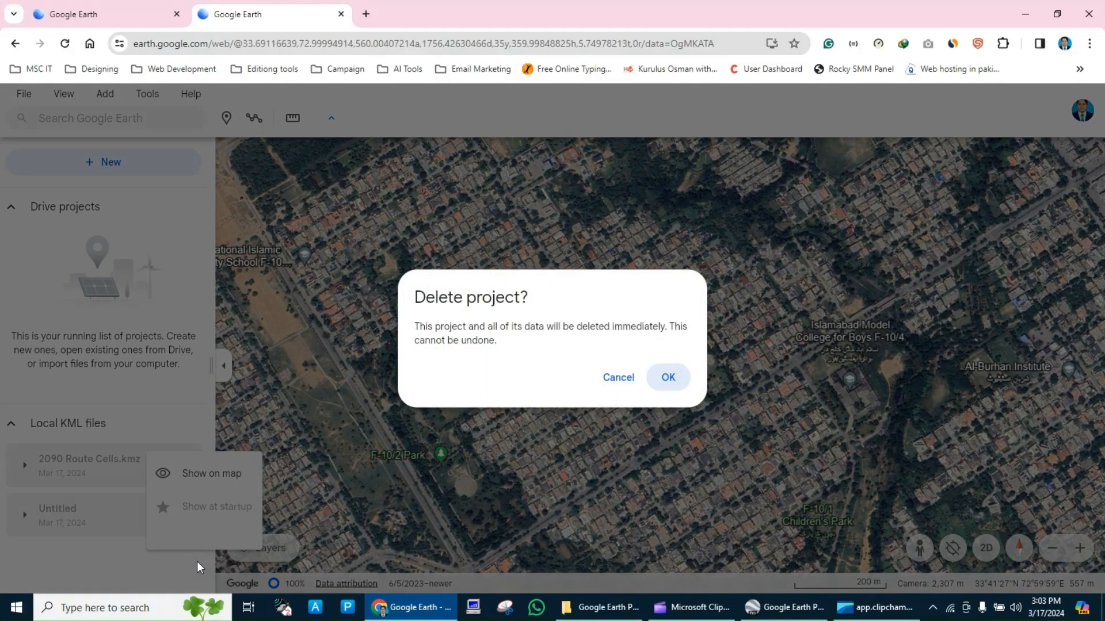
pyautogui.click(668, 377)
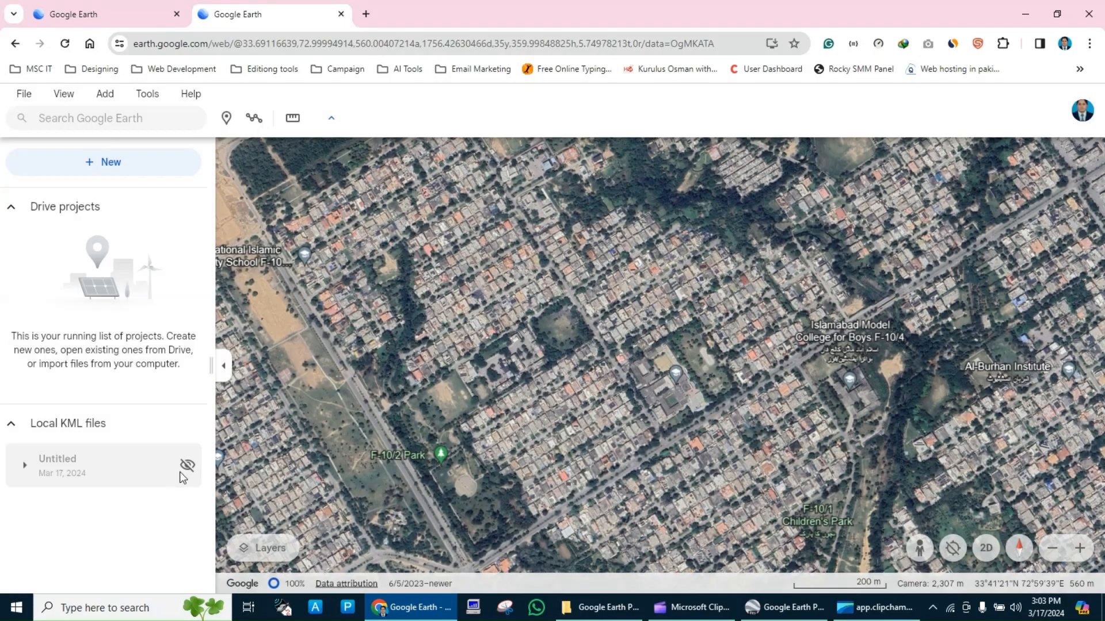
pyautogui.click(159, 473)
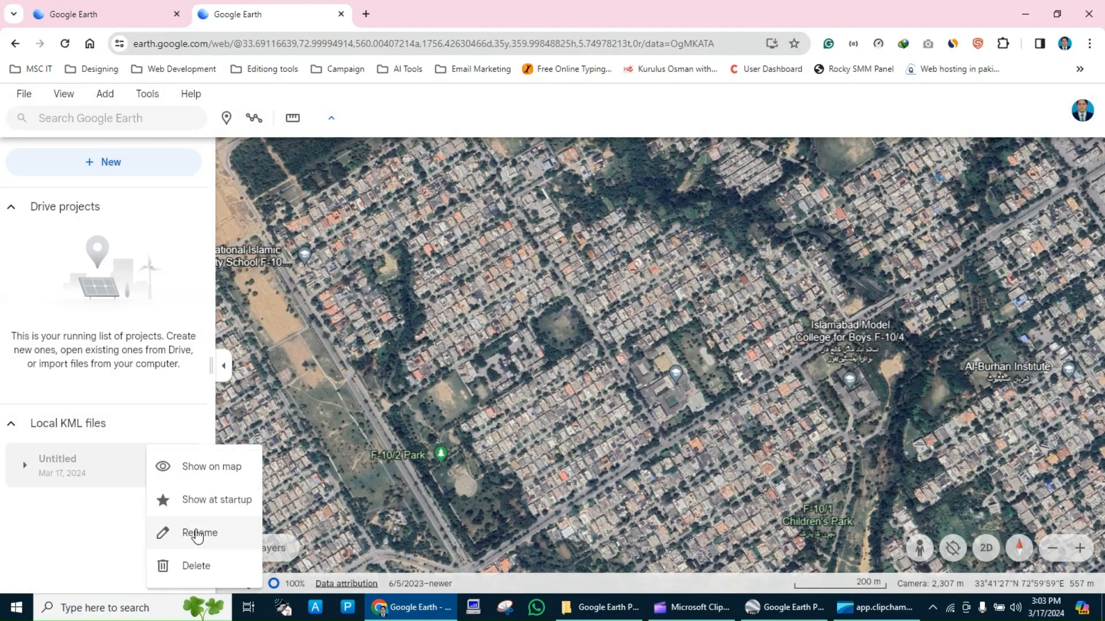
pyautogui.click(203, 566)
pyautogui.click(661, 375)
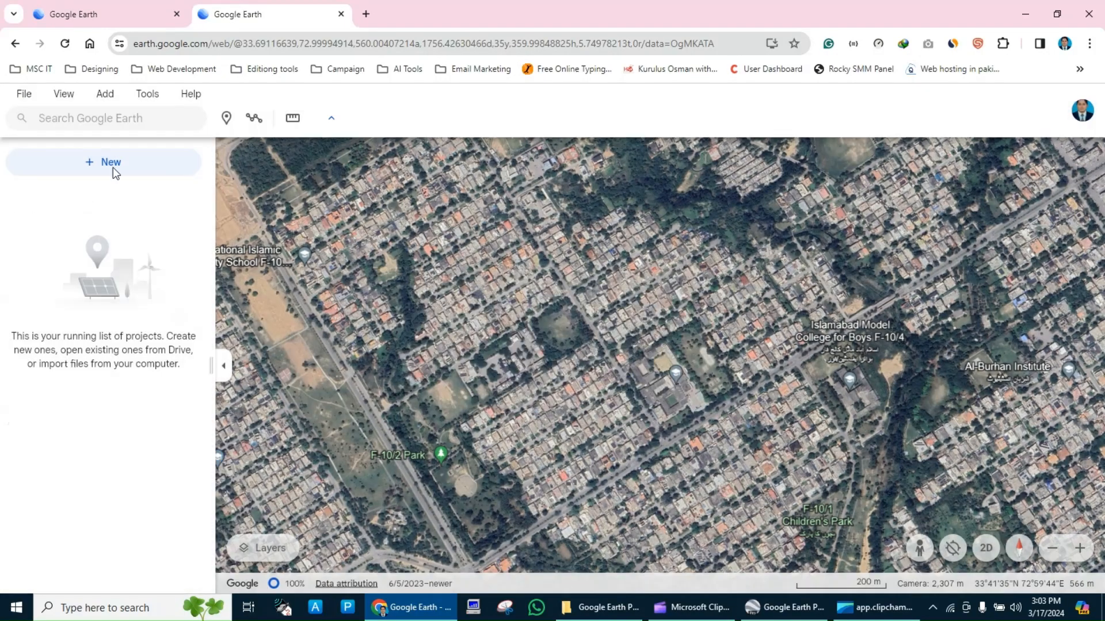
# Import 2090 Site Routes S1 S2 S3.kmz from the desktop and view the colored routes on the map.
pyautogui.click(33, 99)
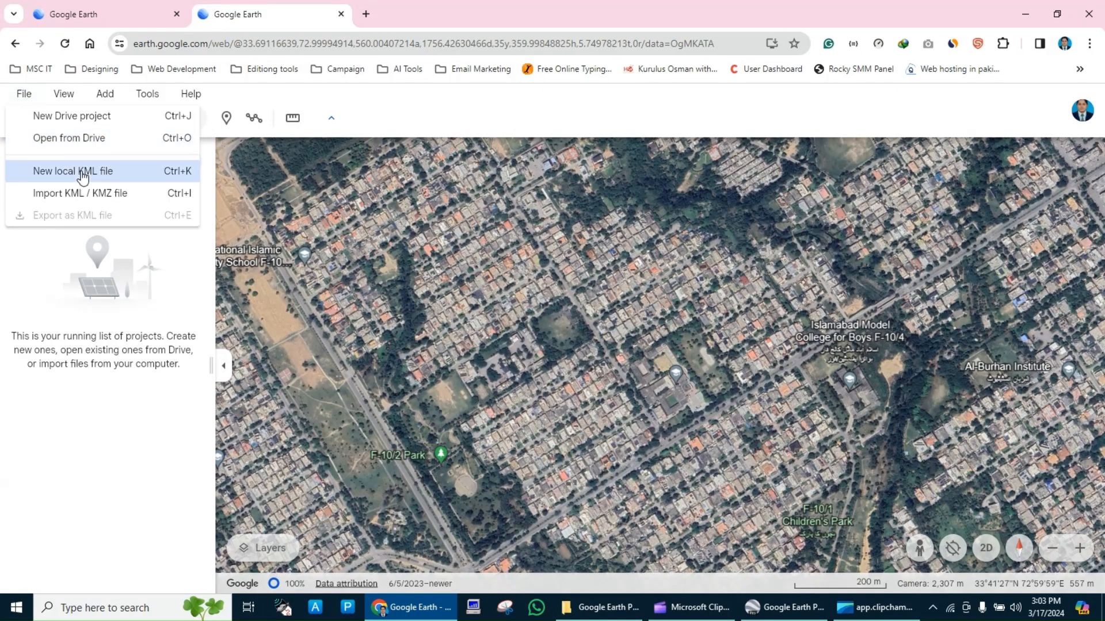
pyautogui.click(111, 194)
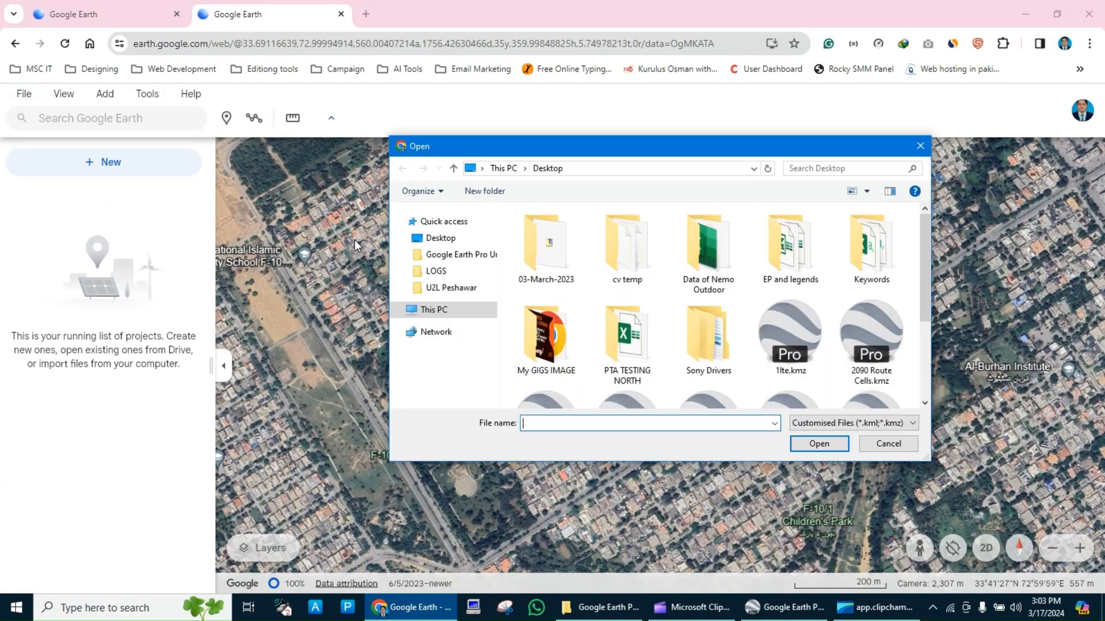
pyautogui.scroll(-1, 629, 341)
pyautogui.click(546, 264)
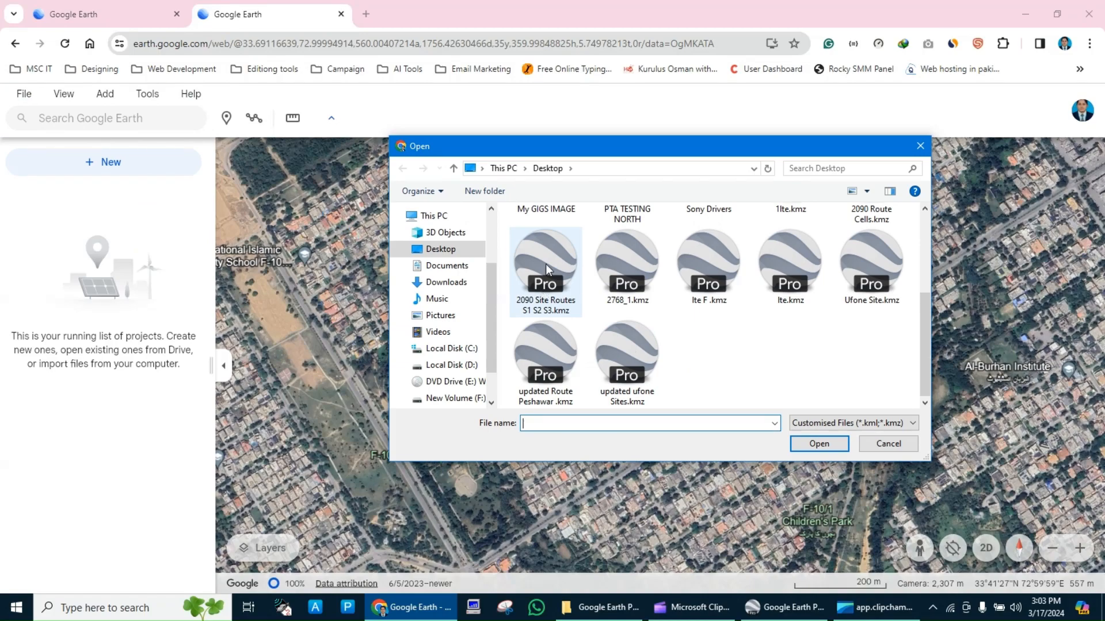
pyautogui.doubleClick(545, 265)
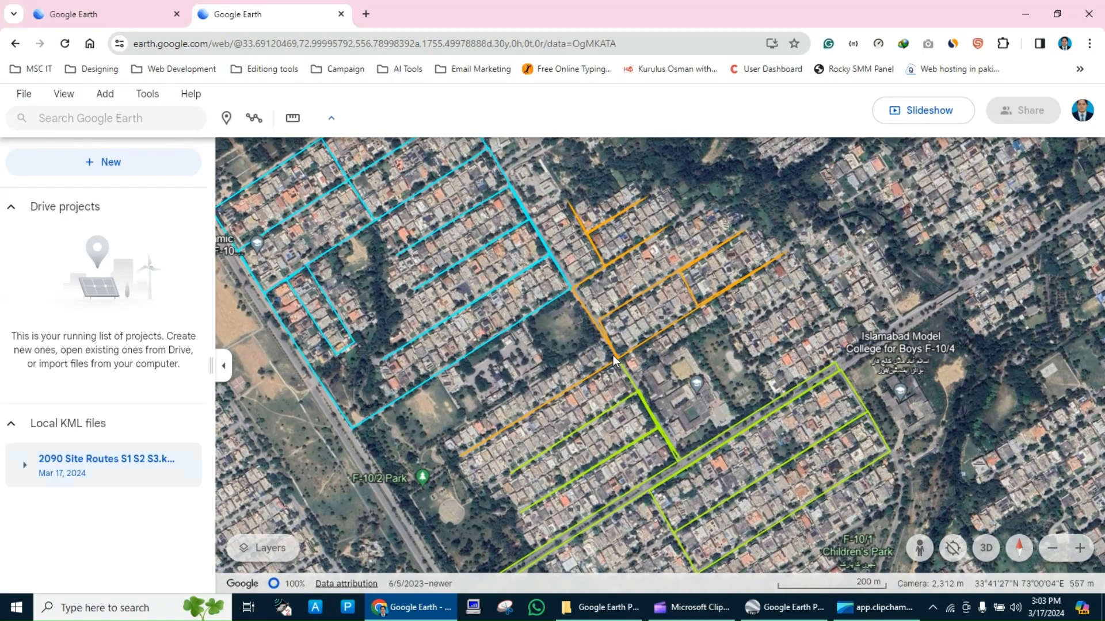
pyautogui.scroll(3, 612, 356)
pyautogui.scroll(-3, 613, 355)
pyautogui.scroll(-4, 613, 354)
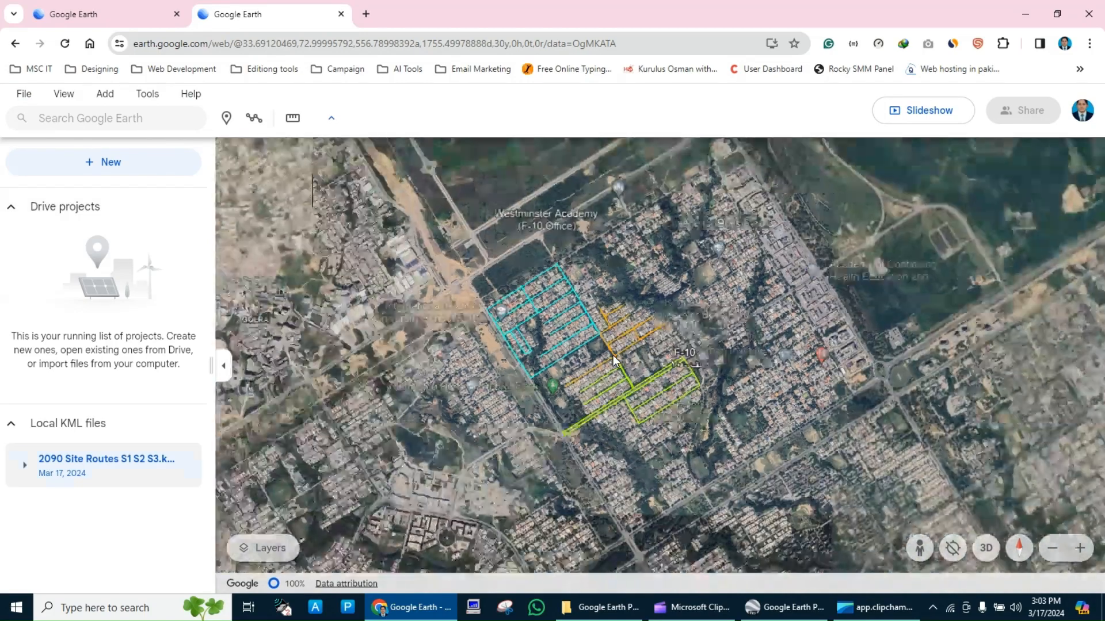
pyautogui.scroll(2, 613, 354)
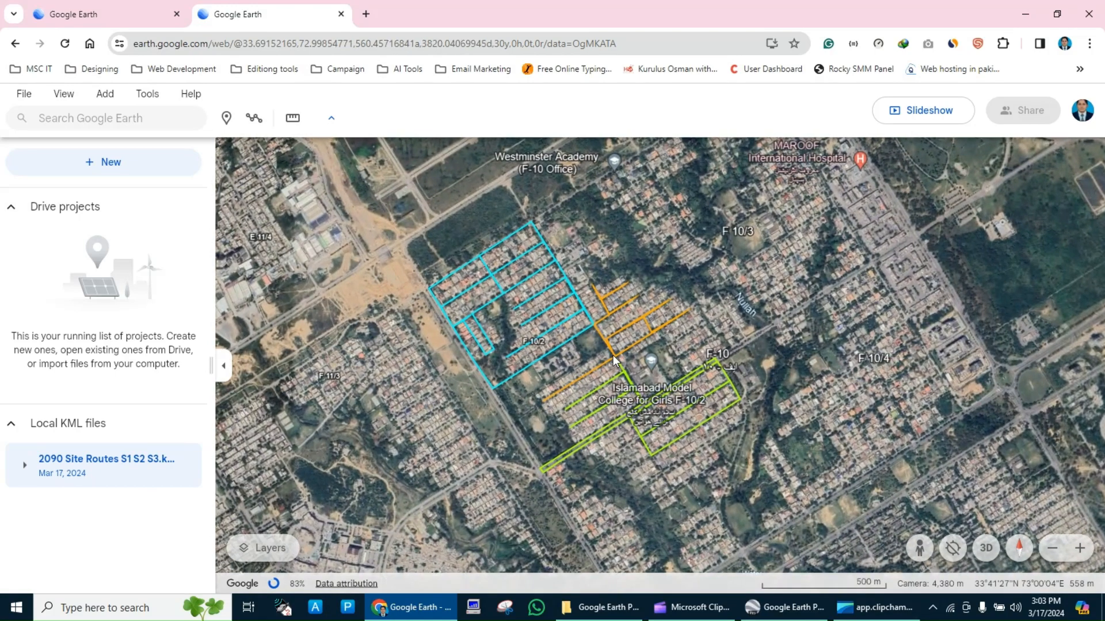